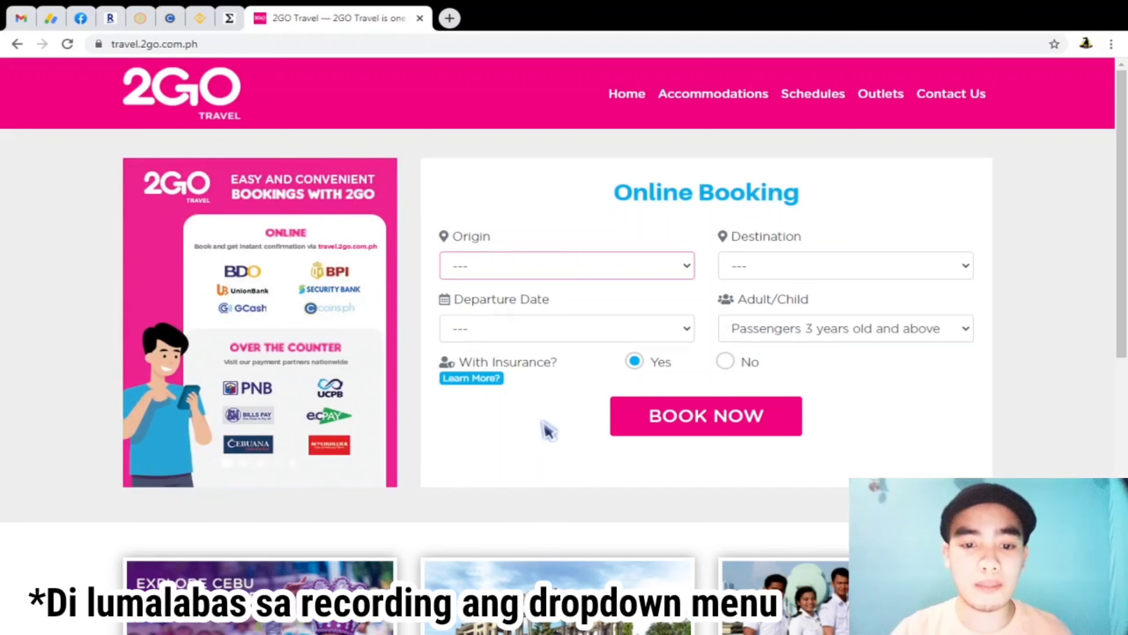
Set the trip from Manila to Bacolod City, departing May 28, 2021 at 11:00AM.
left_click(823, 273)
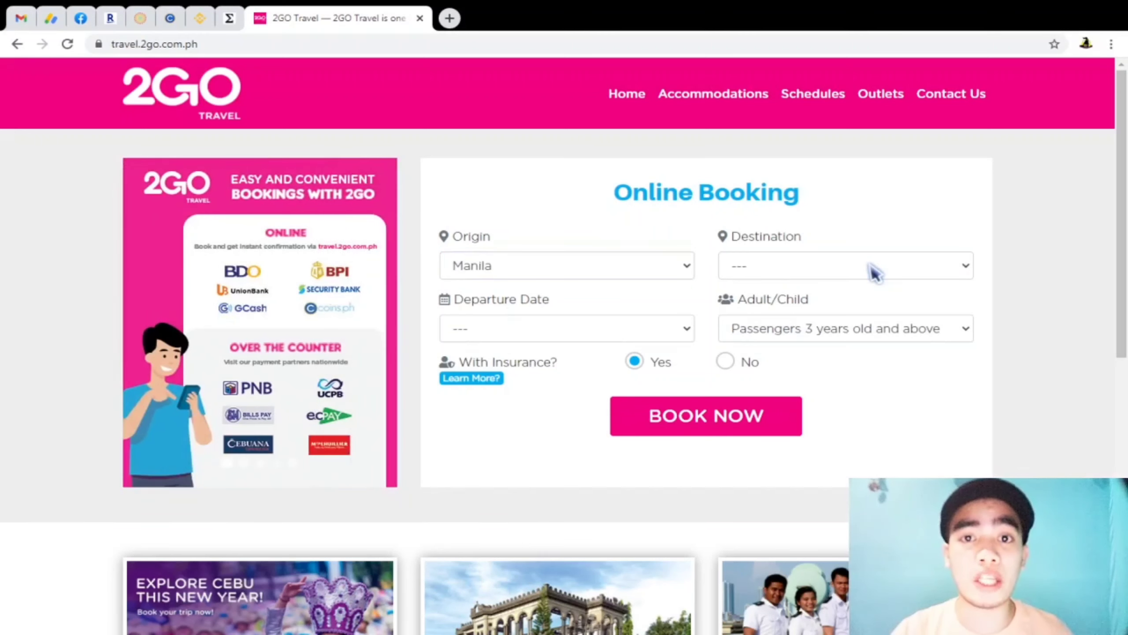
left_click(789, 265)
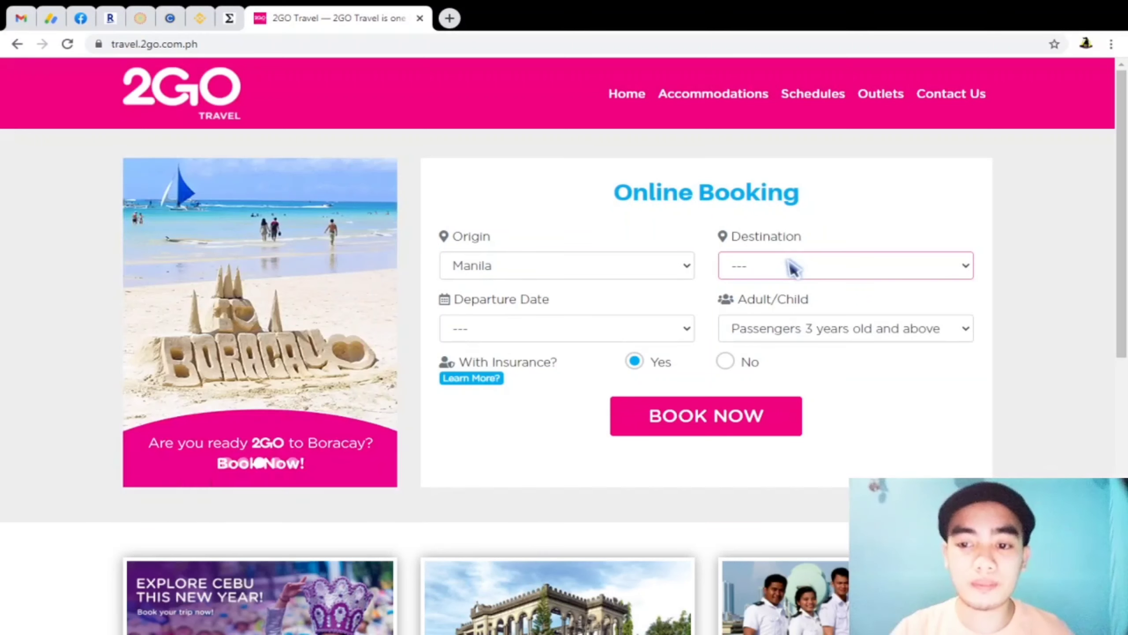
left_click(792, 307)
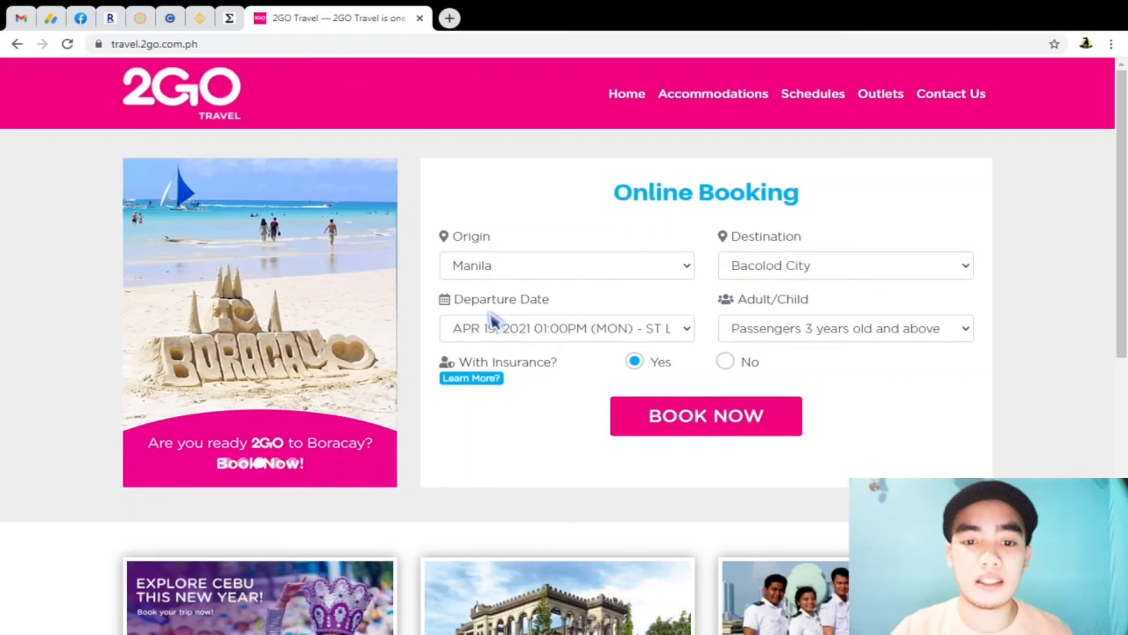
left_click(642, 328)
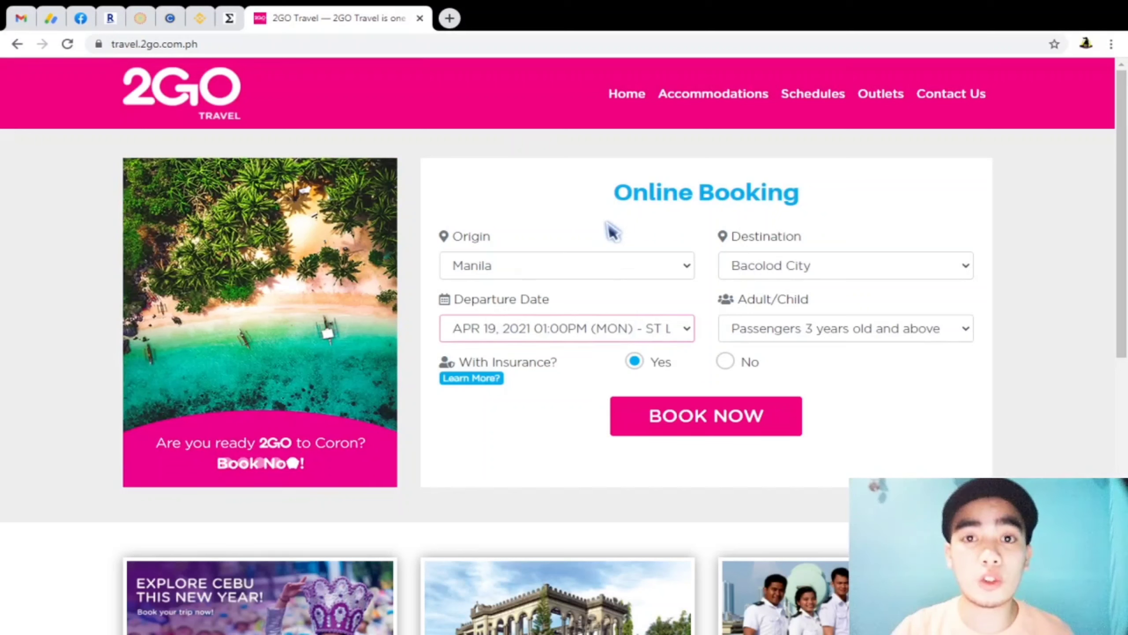
key("Down")
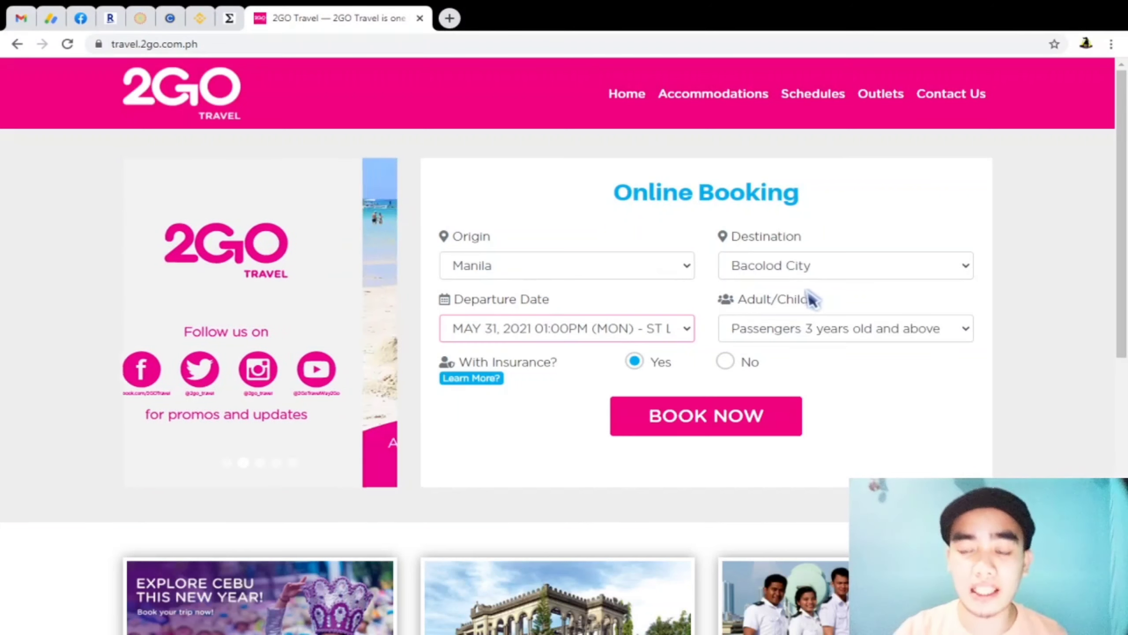
key("Up")
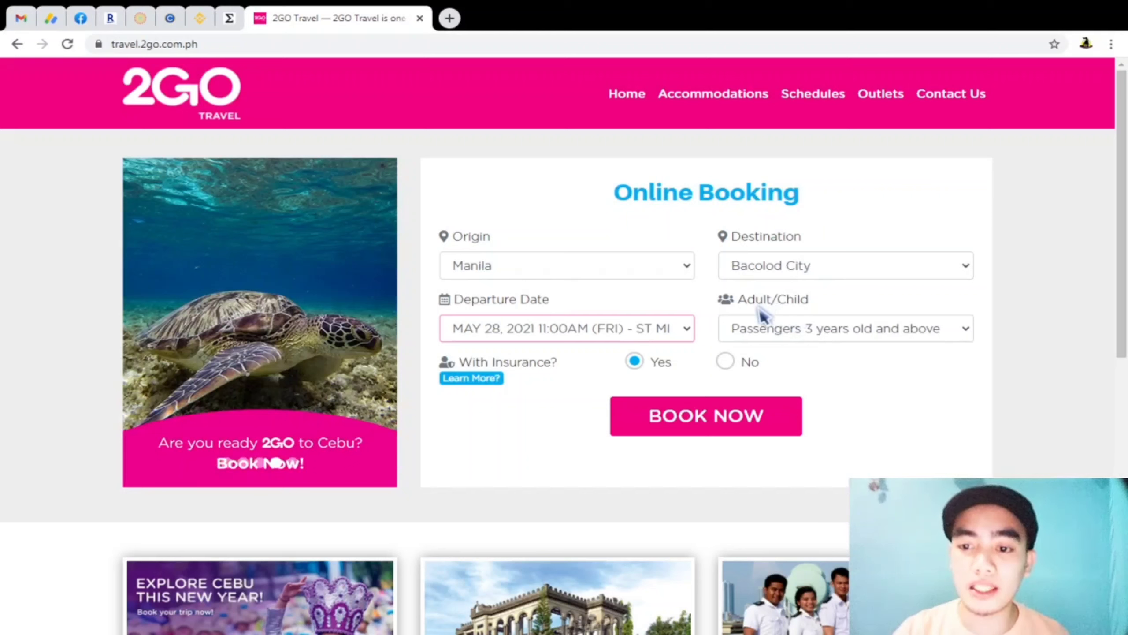
Book for one passenger with travel insurance kept at Yes, and submit the search.
left_click(898, 337)
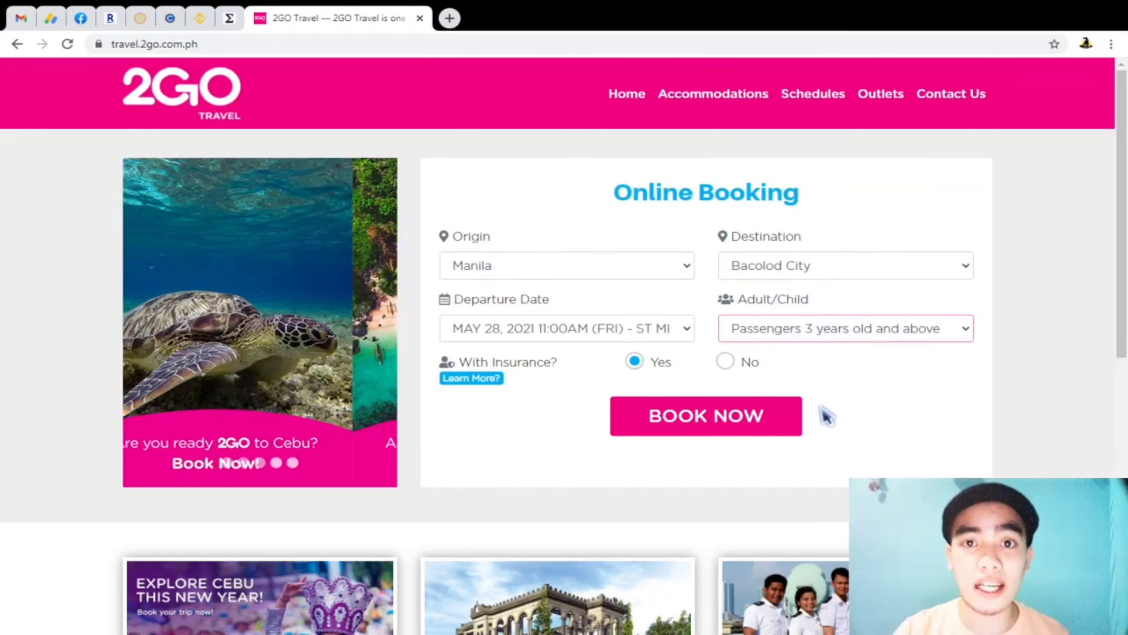
left_click(783, 370)
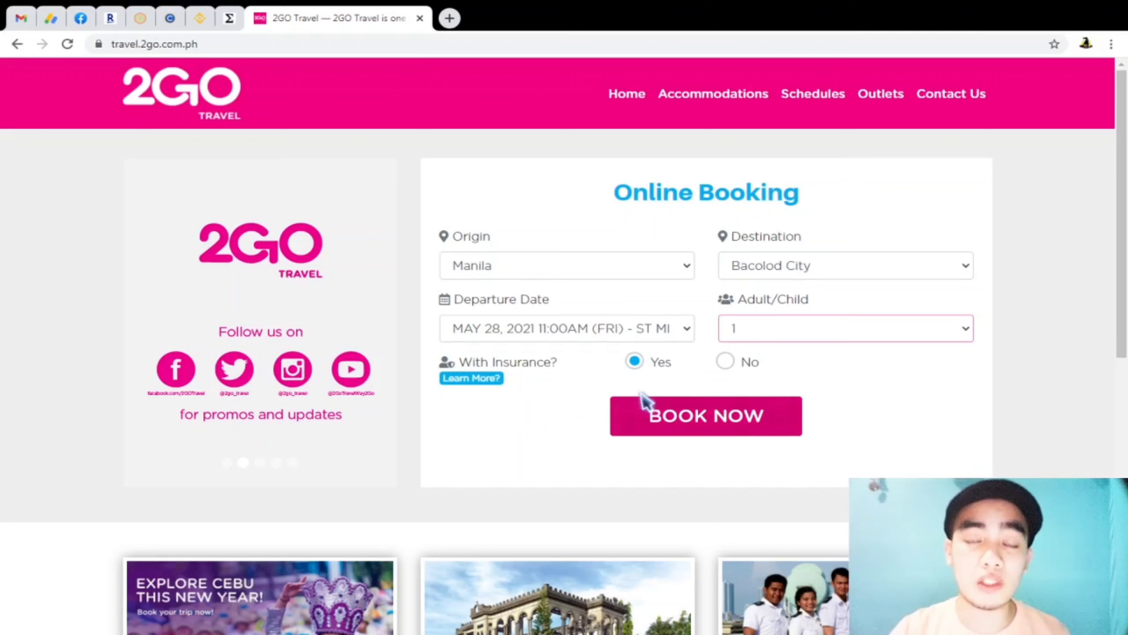
left_click(721, 365)
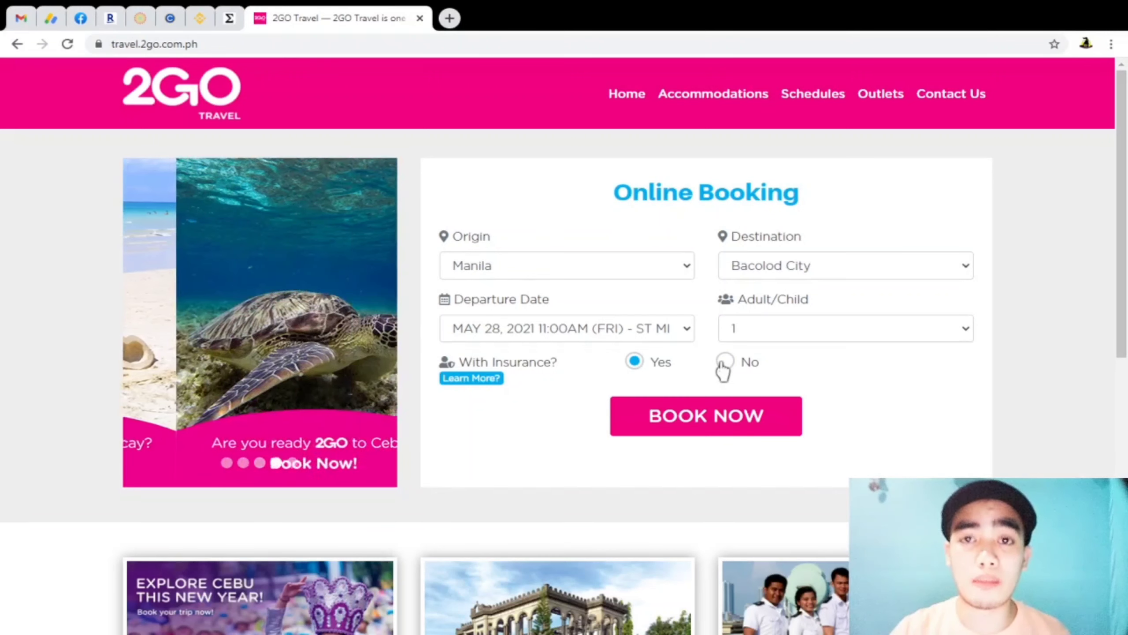
left_click(724, 363)
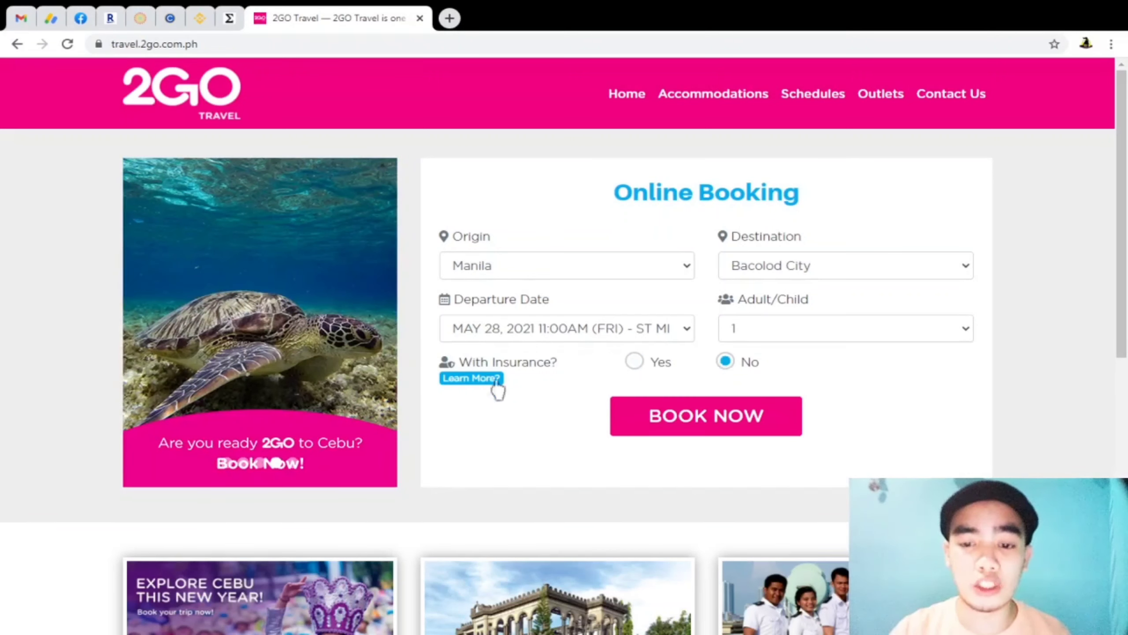
left_click(634, 361)
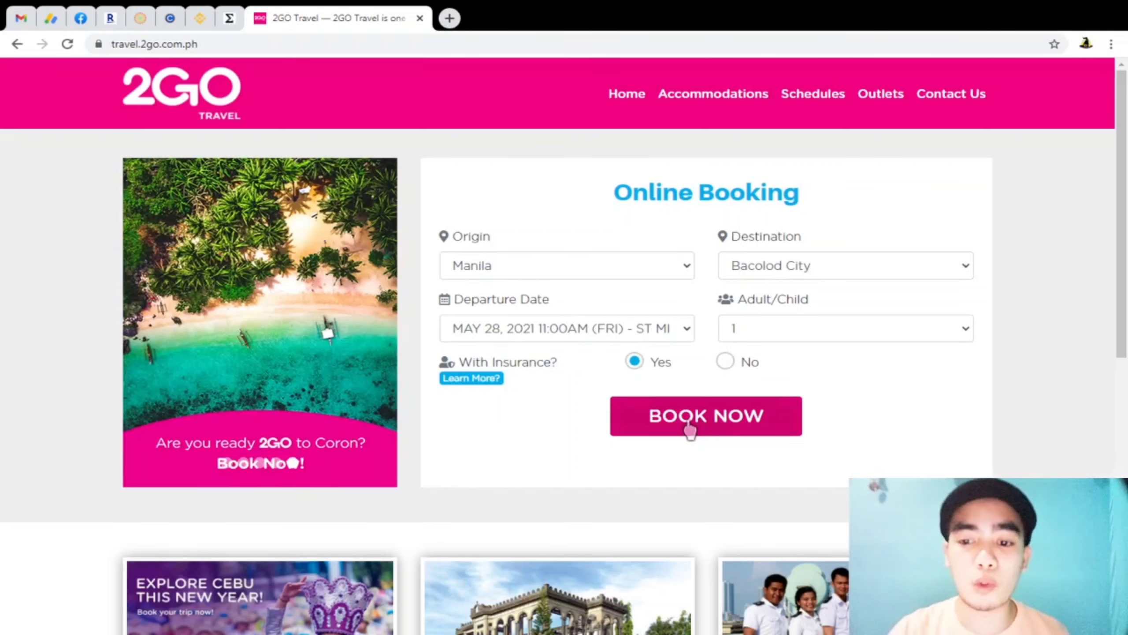
left_click(691, 427)
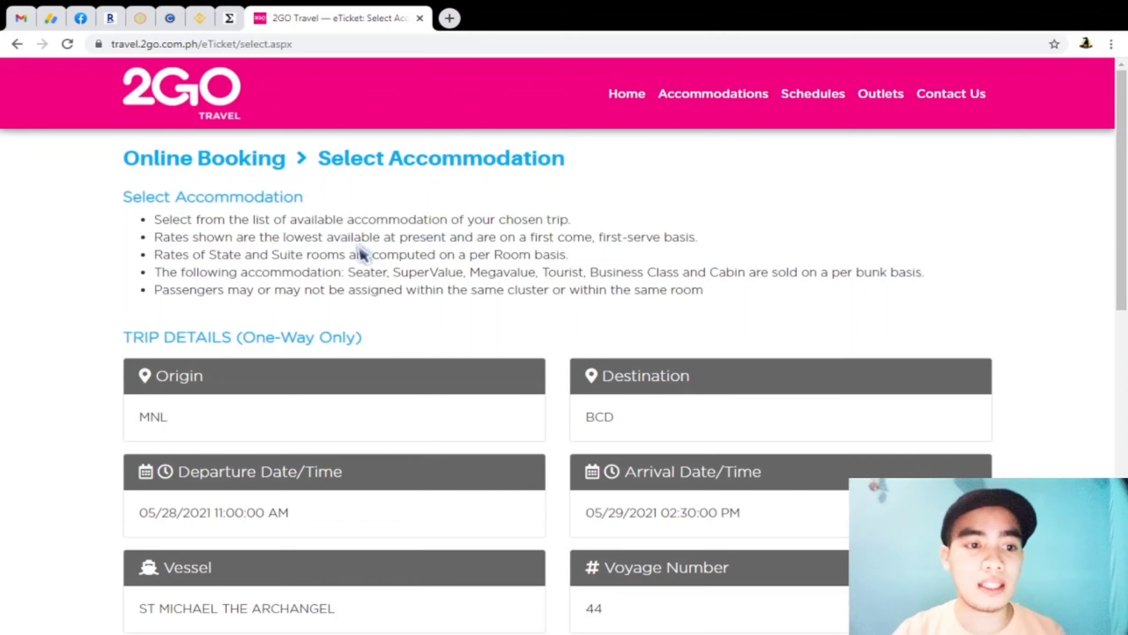
Review the MNL–BCD trip details and class fares ranging from 1,856.21 to 6,263.69 PhP.
scroll(362, 255, "down", 3)
scroll(322, 234, "up", 1)
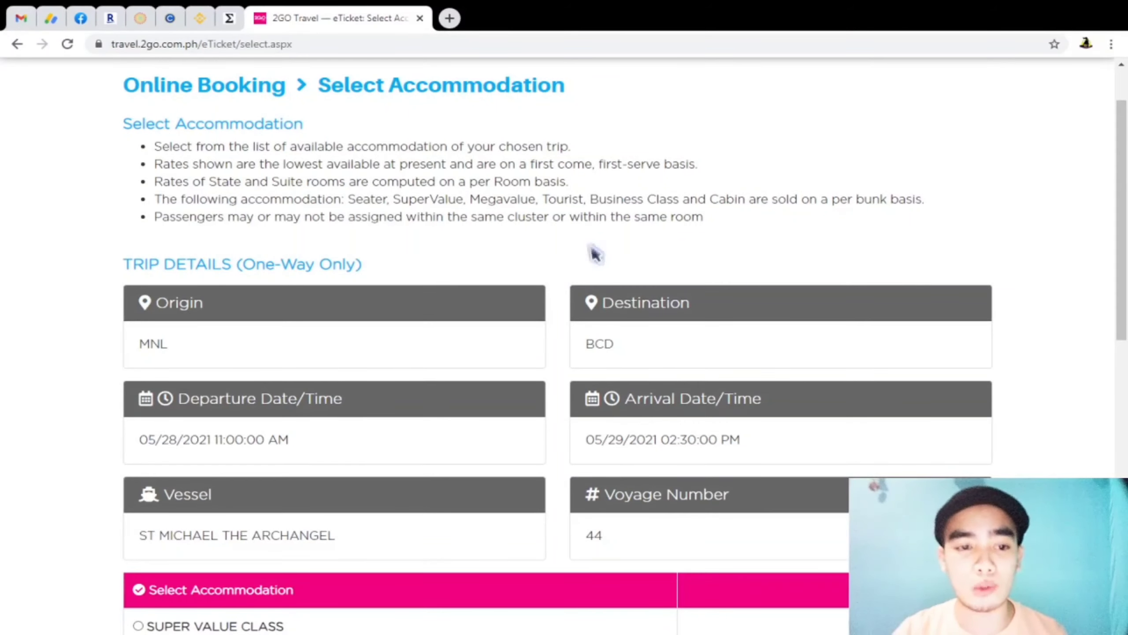
scroll(493, 312, "down", 1)
scroll(493, 313, "down", 1)
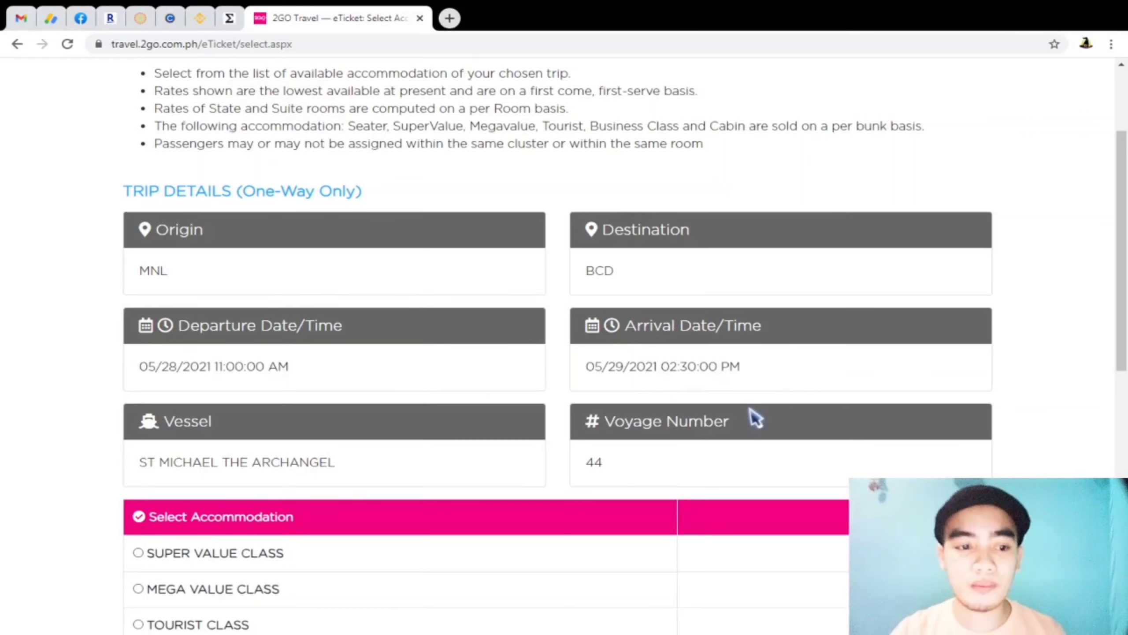
scroll(731, 381, "down", 2)
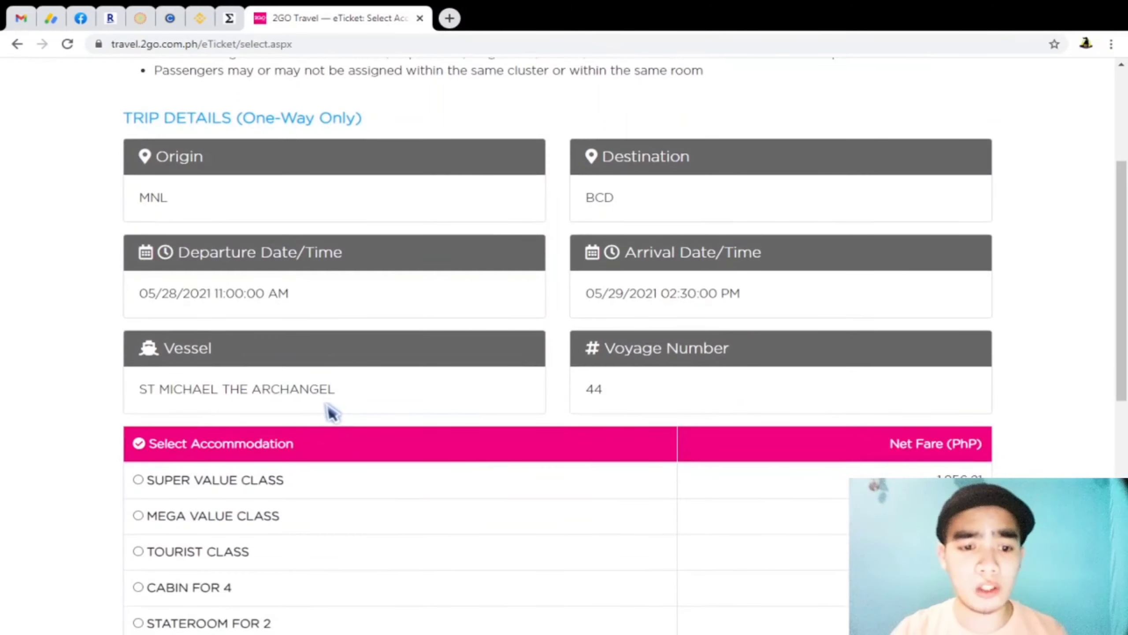
scroll(661, 421, "down", 3)
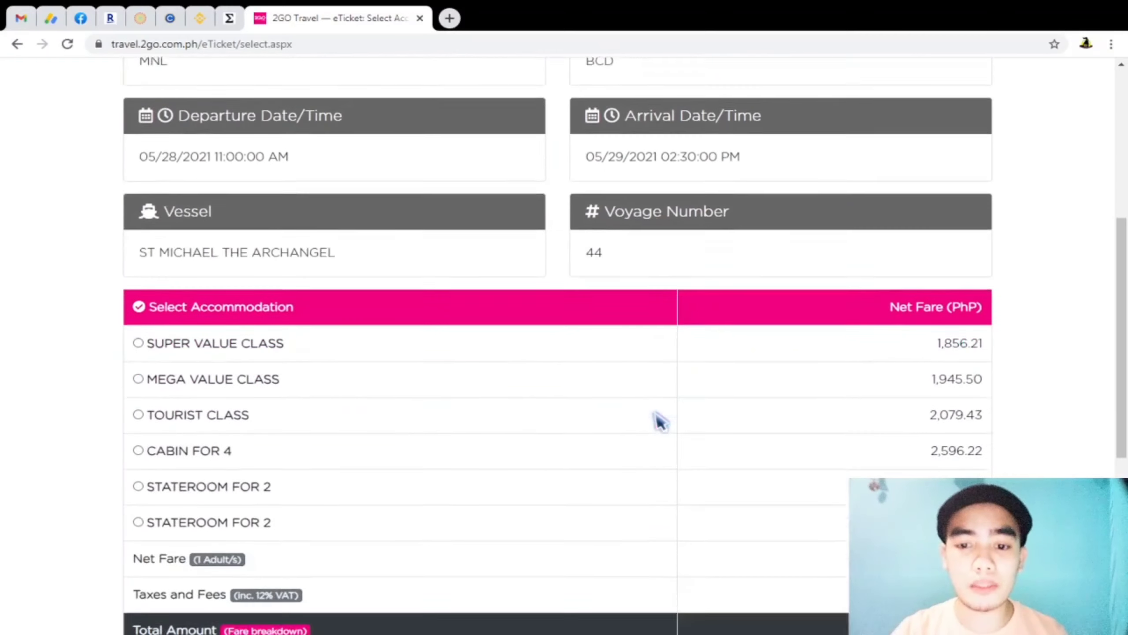
scroll(400, 289, "down", 2)
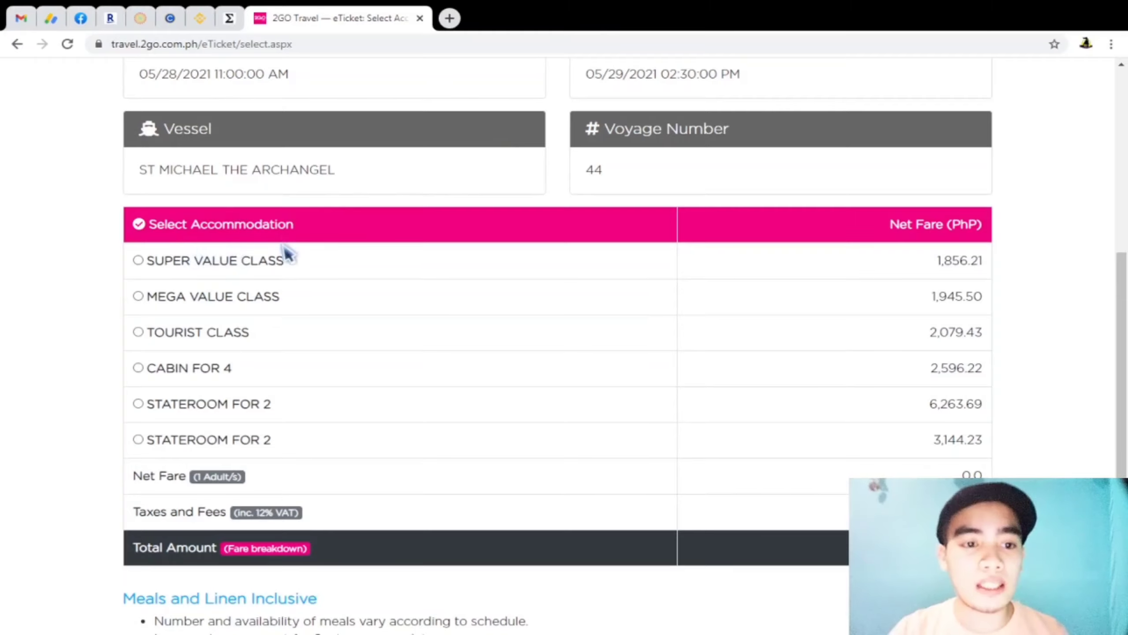
scroll(294, 249, "down", 2)
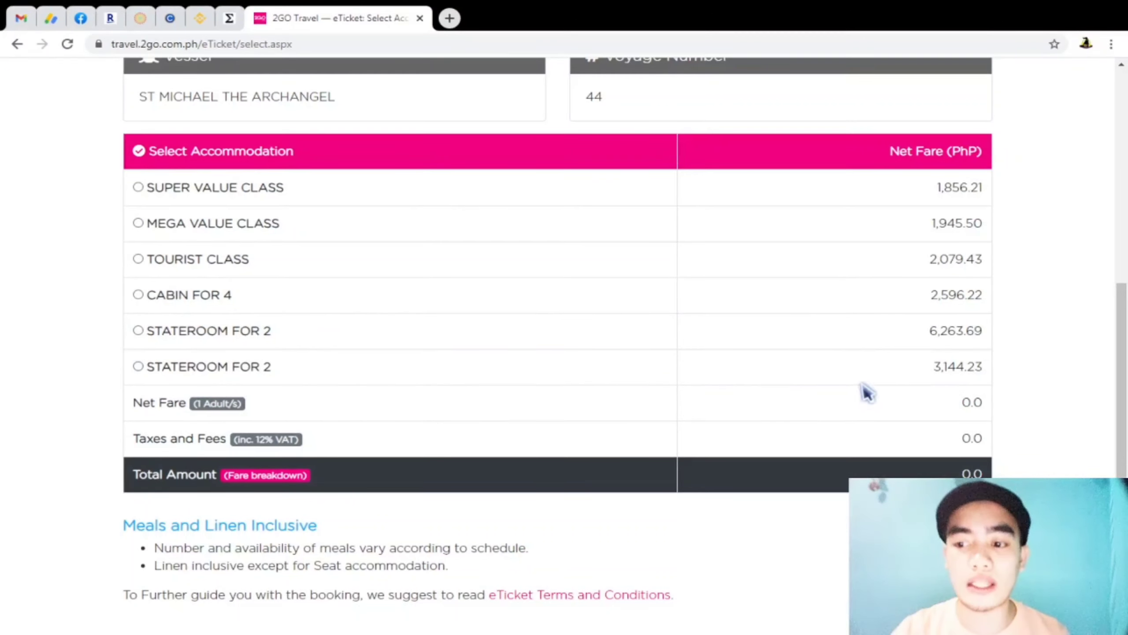
Choose Super Value Class and check its fare breakdown totalling 2,406.95.
left_click(137, 187)
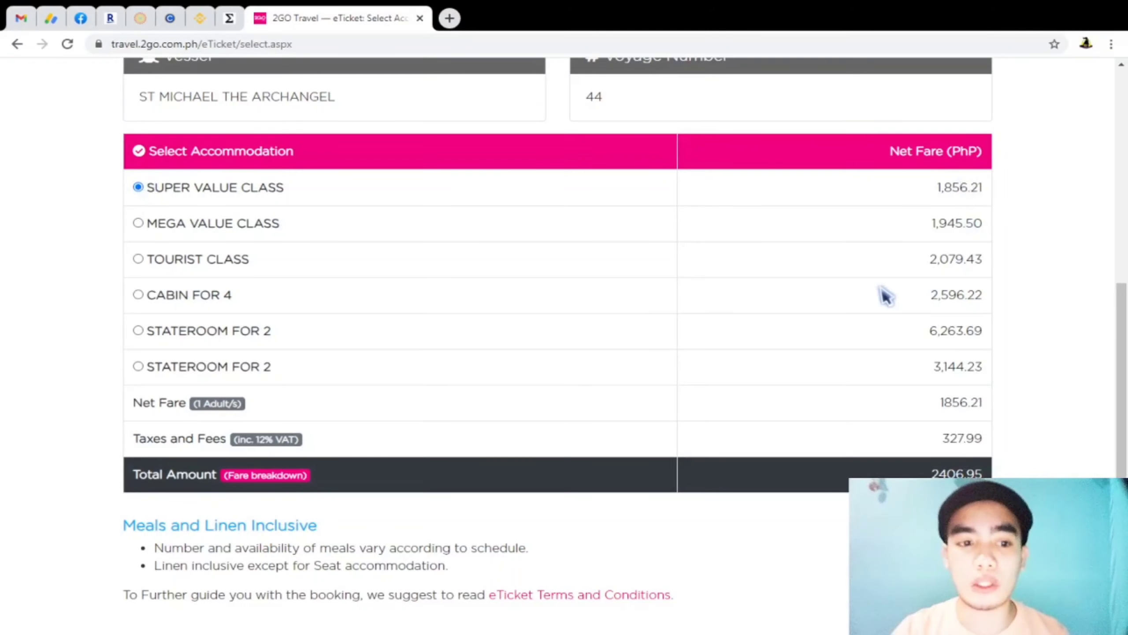
scroll(882, 298, "down", 2)
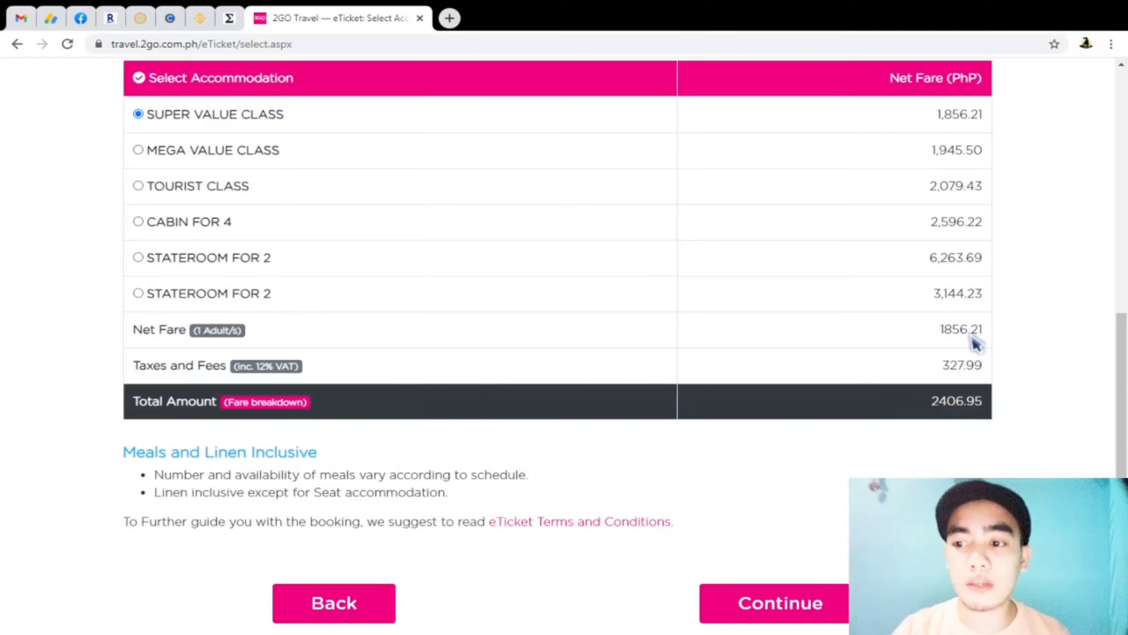
left_click_drag(937, 114, 984, 115)
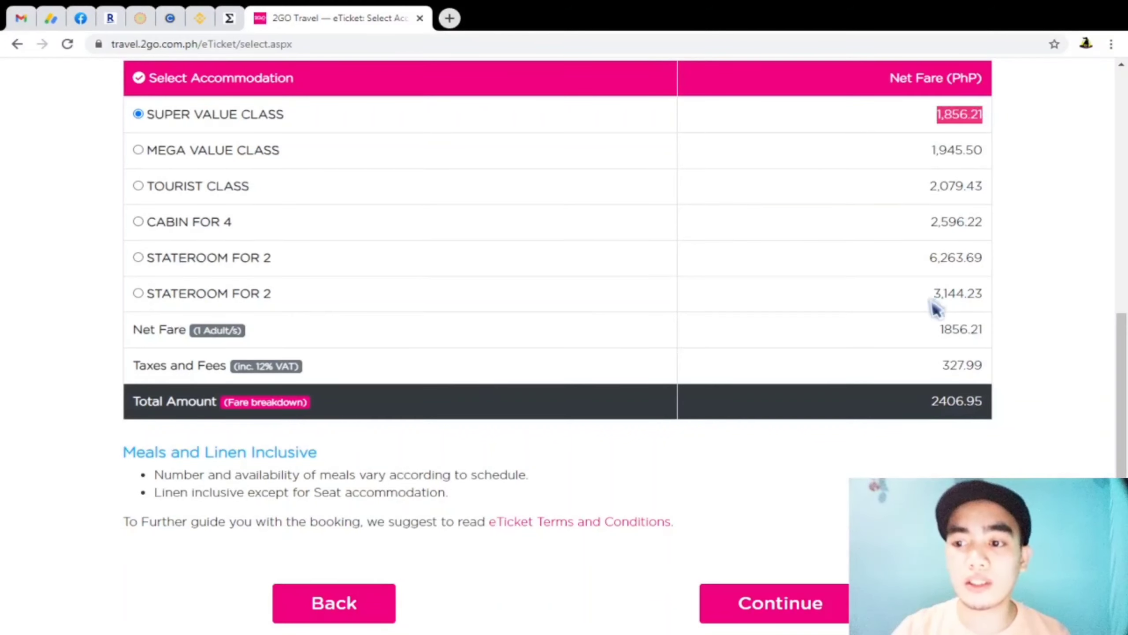
left_click_drag(932, 338, 984, 365)
left_click(783, 370)
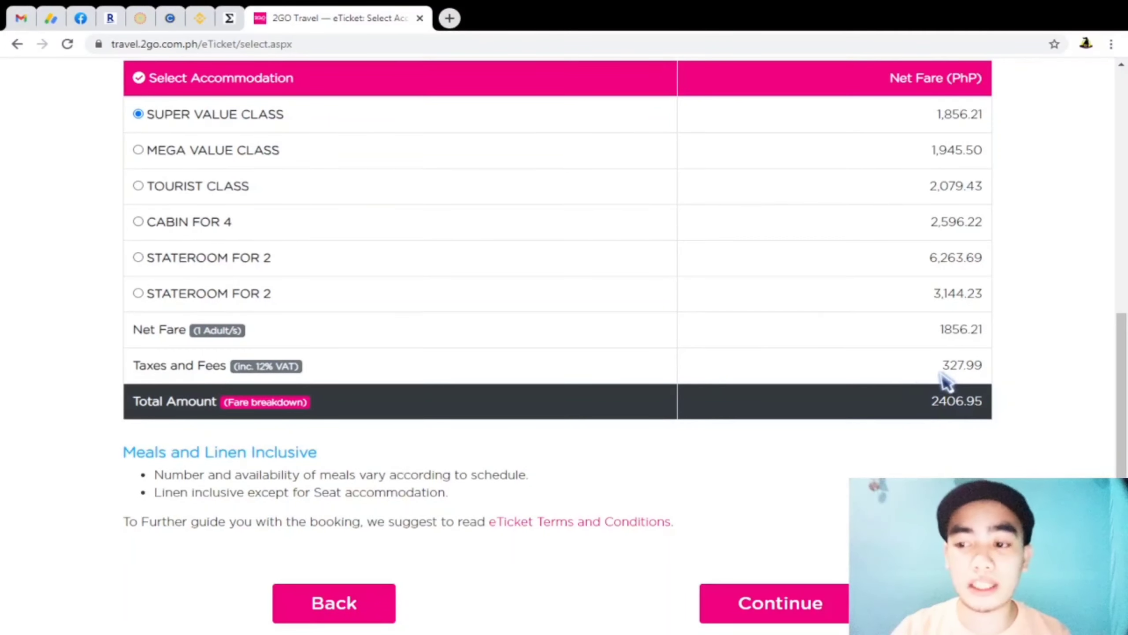
left_click_drag(926, 406, 1020, 403)
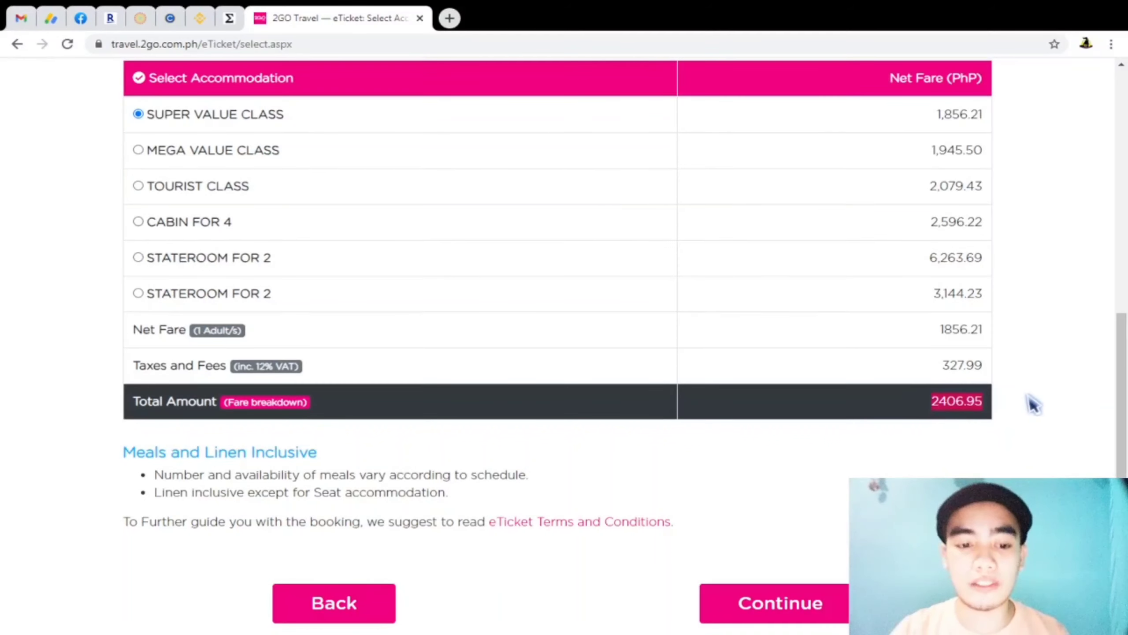
Continue from accommodation selection to the passenger details step.
scroll(1026, 405, "down", 4)
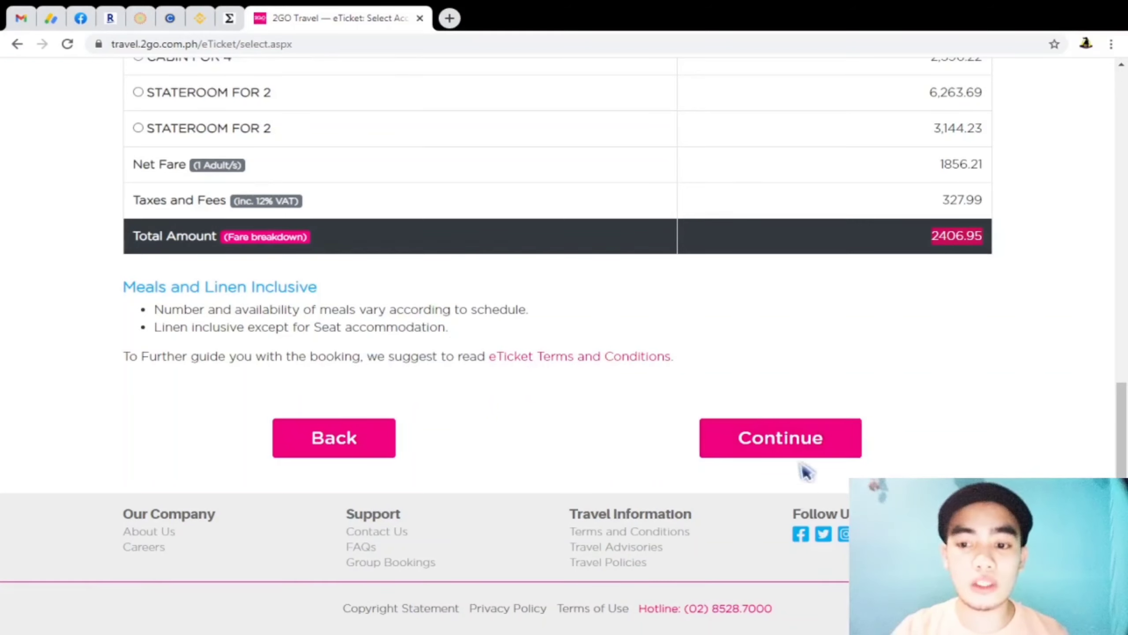
scroll(892, 321, "up", 3)
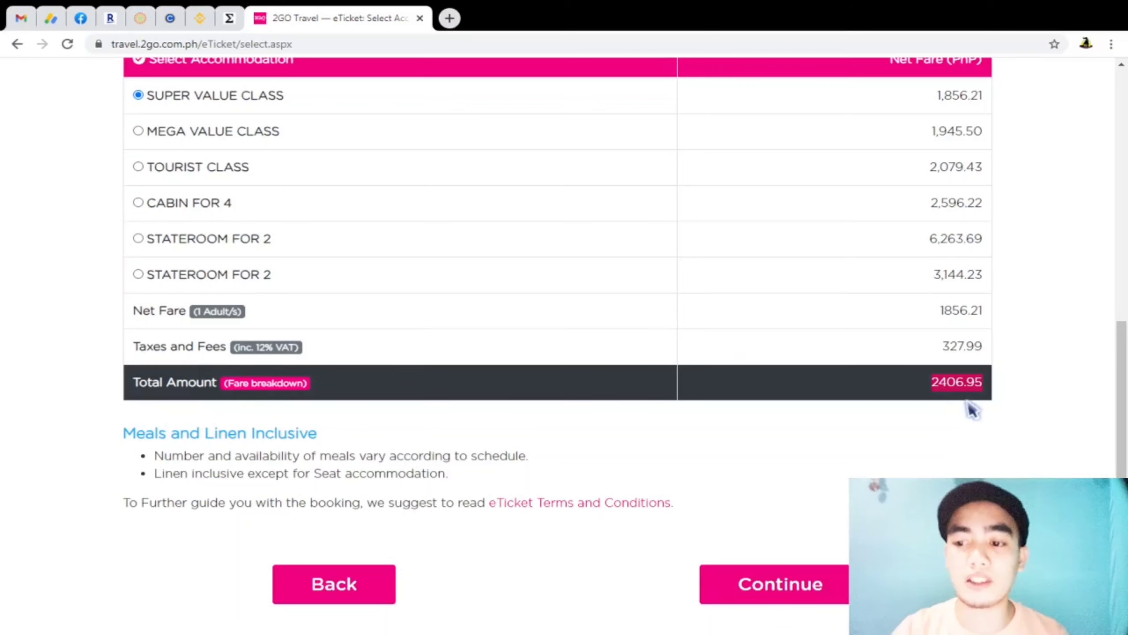
scroll(964, 423, "down", 2)
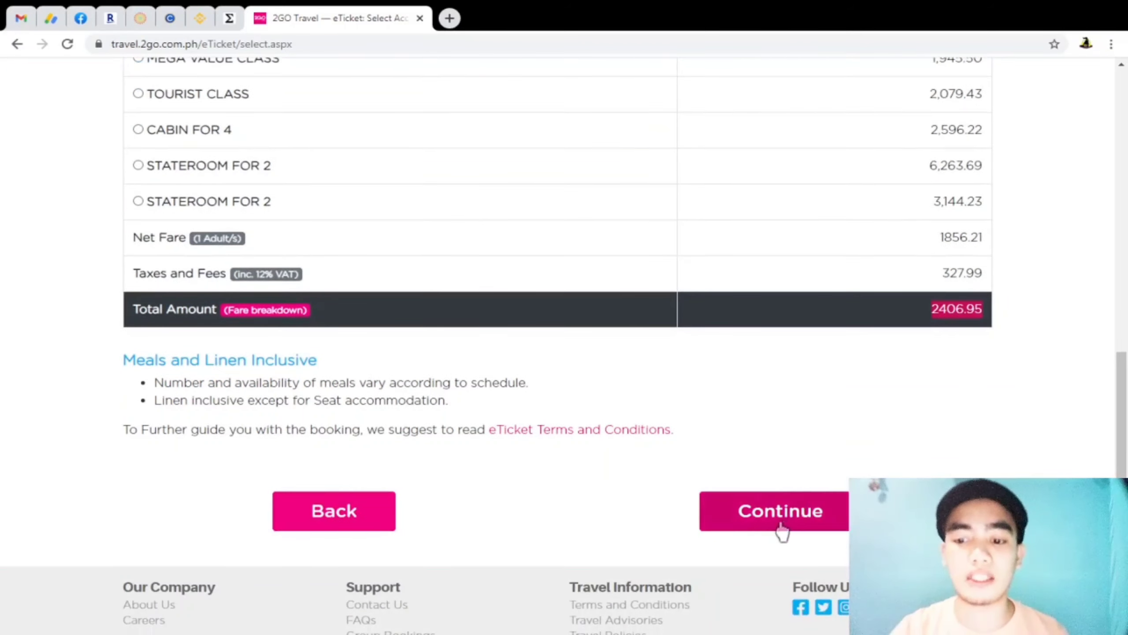
scroll(783, 529, "down", 1)
left_click(771, 459)
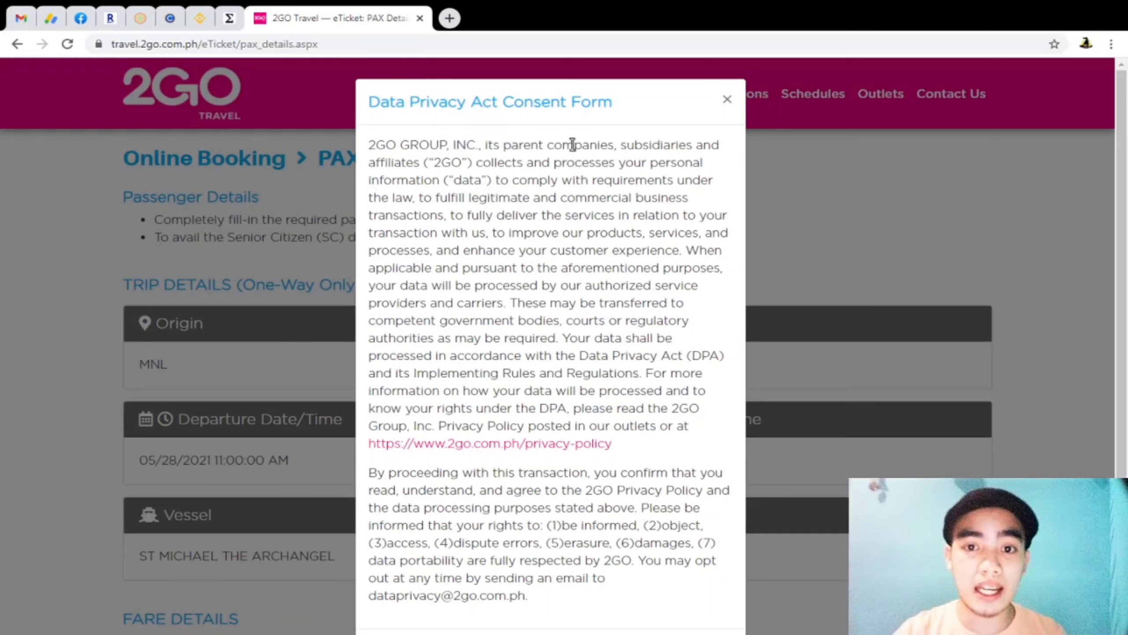
Read to the end of the Data Privacy Act consent form and choose I Agree.
scroll(582, 180, "down", 2)
scroll(581, 179, "up", 2)
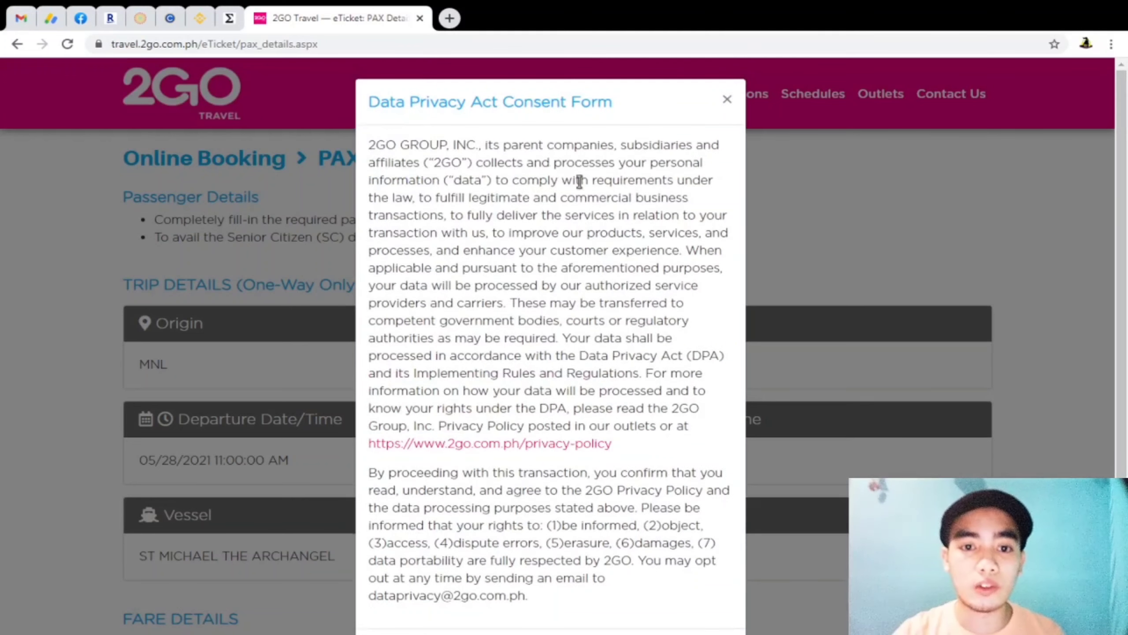
scroll(581, 172, "down", 2)
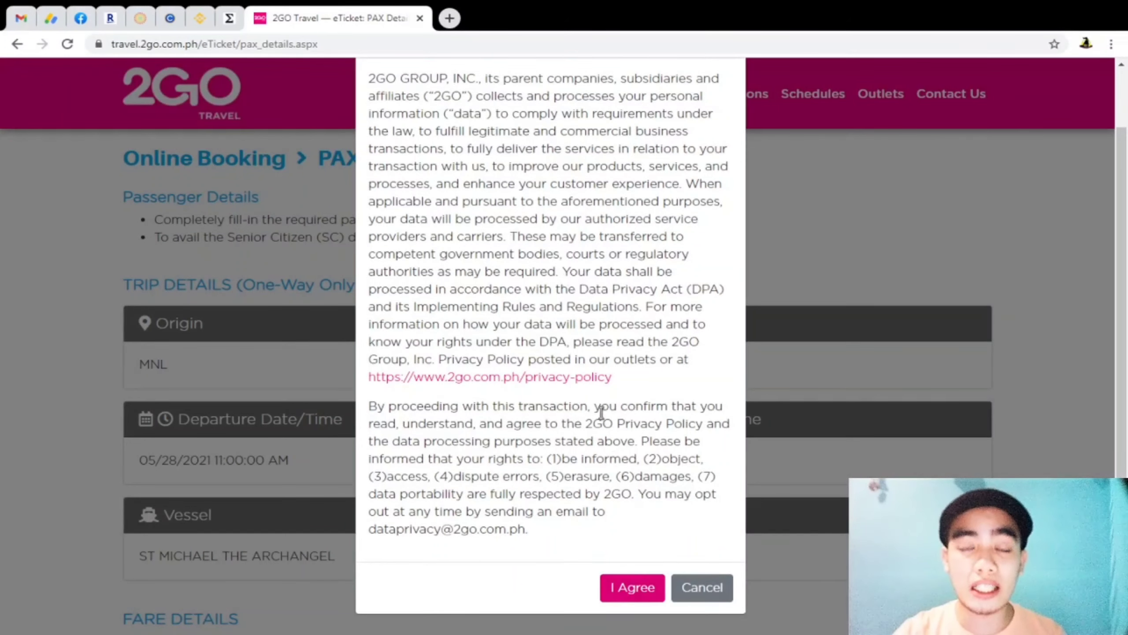
left_click(613, 591)
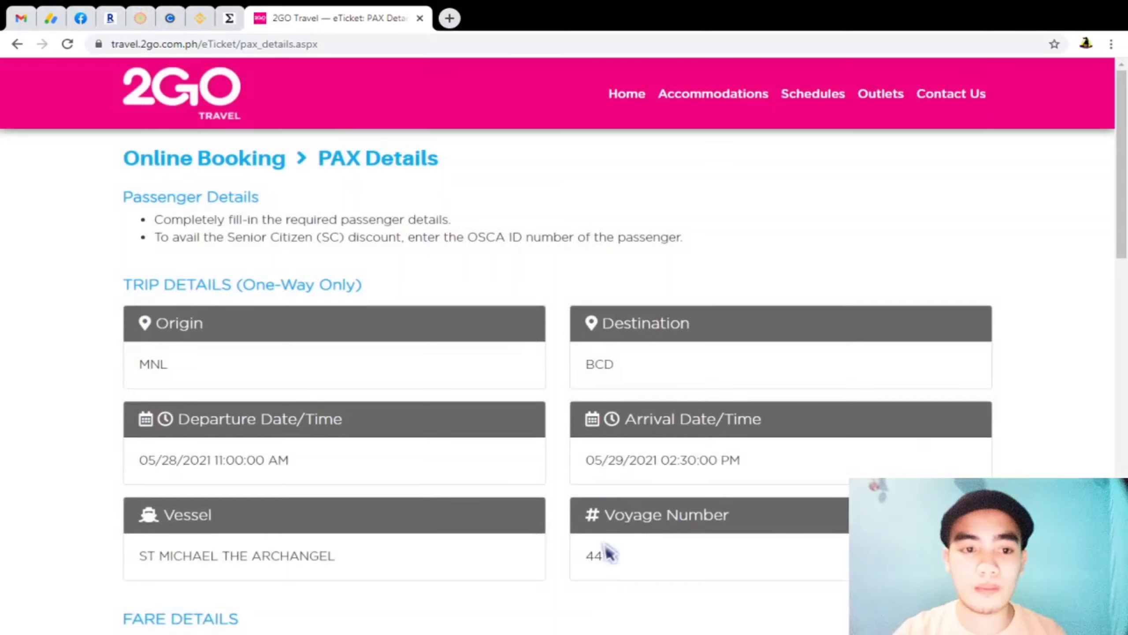
scroll(609, 553, "down", 3)
scroll(564, 491, "up", 4)
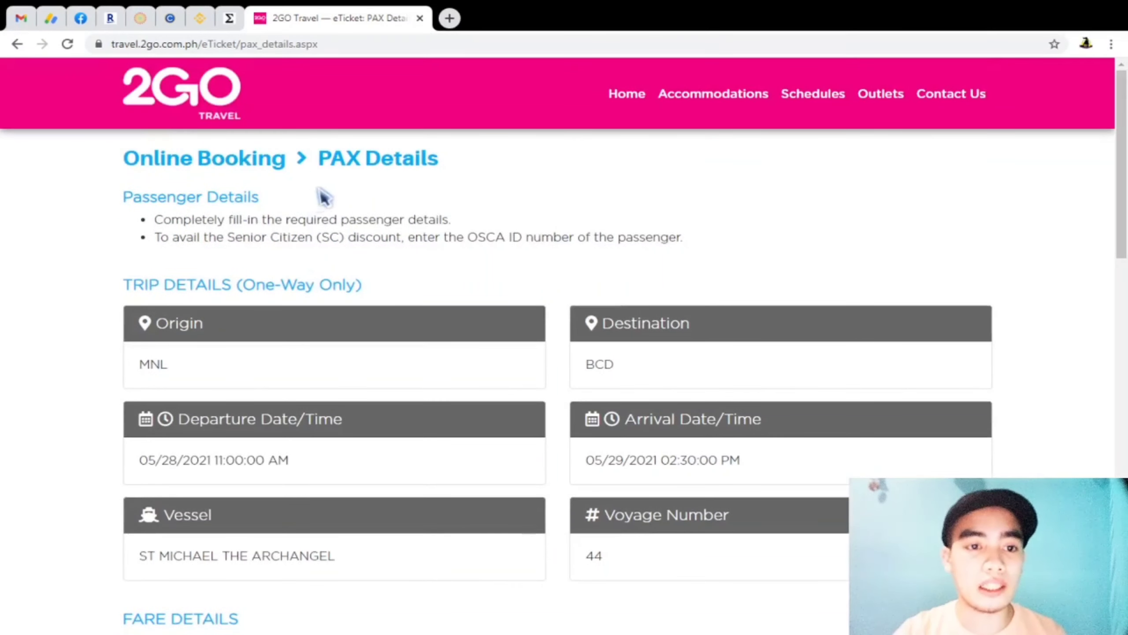
scroll(247, 224, "down", 2)
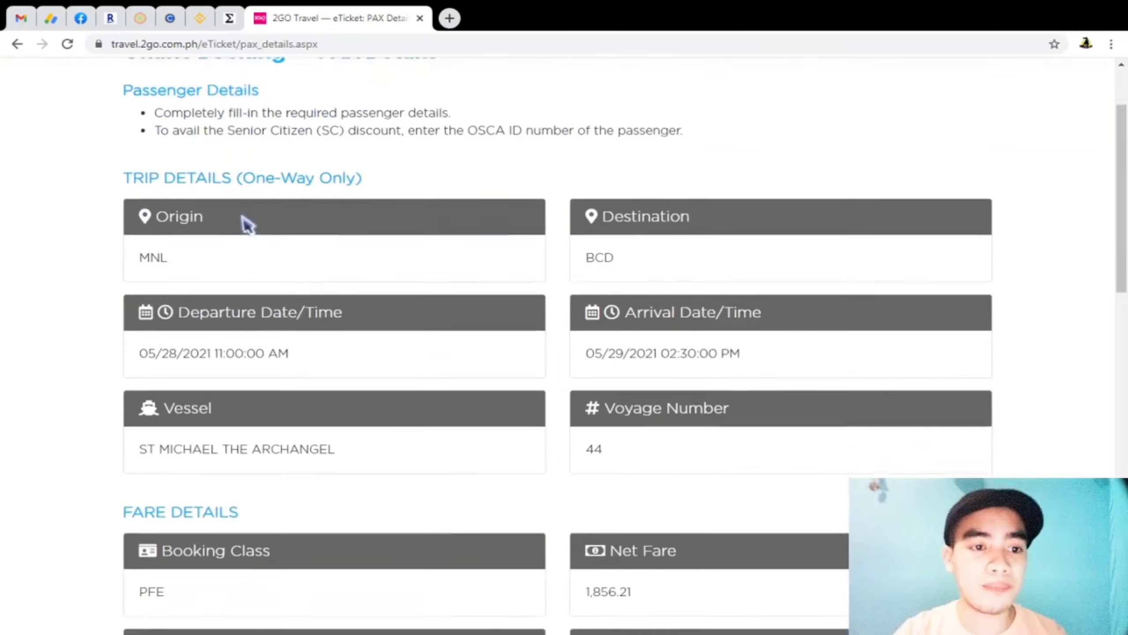
scroll(246, 225, "up", 1)
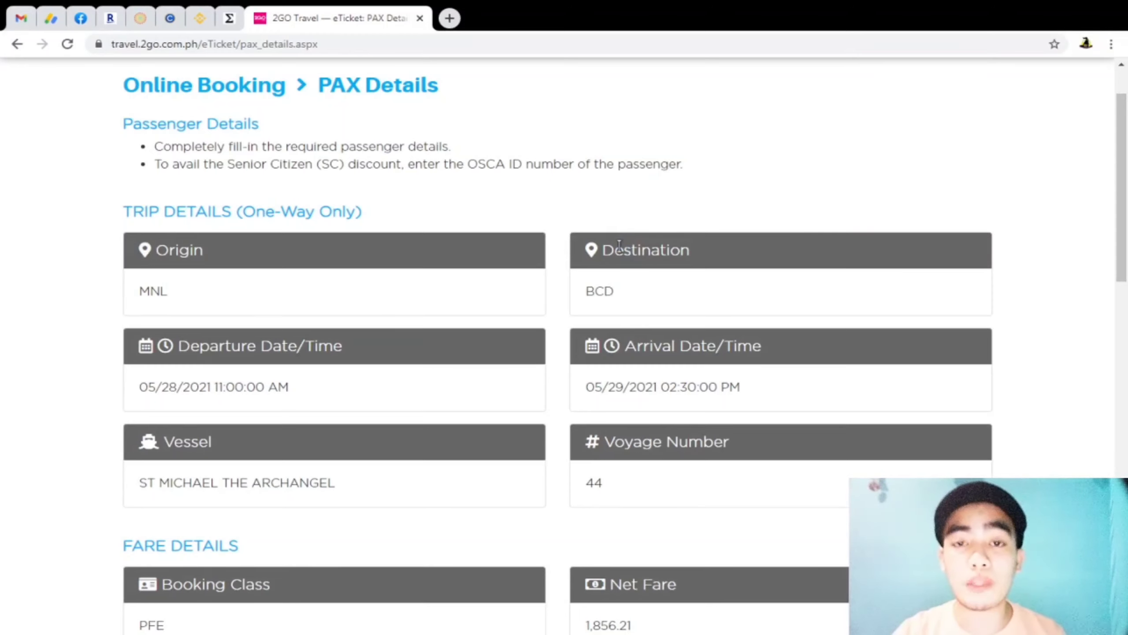
scroll(619, 246, "up", 1)
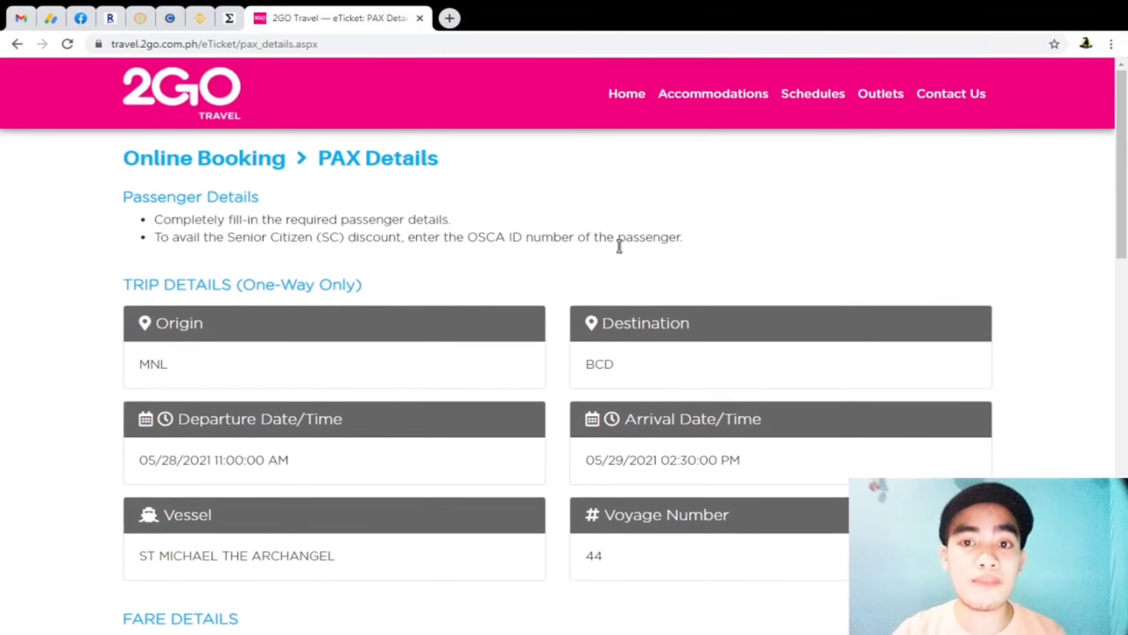
scroll(617, 231, "down", 1)
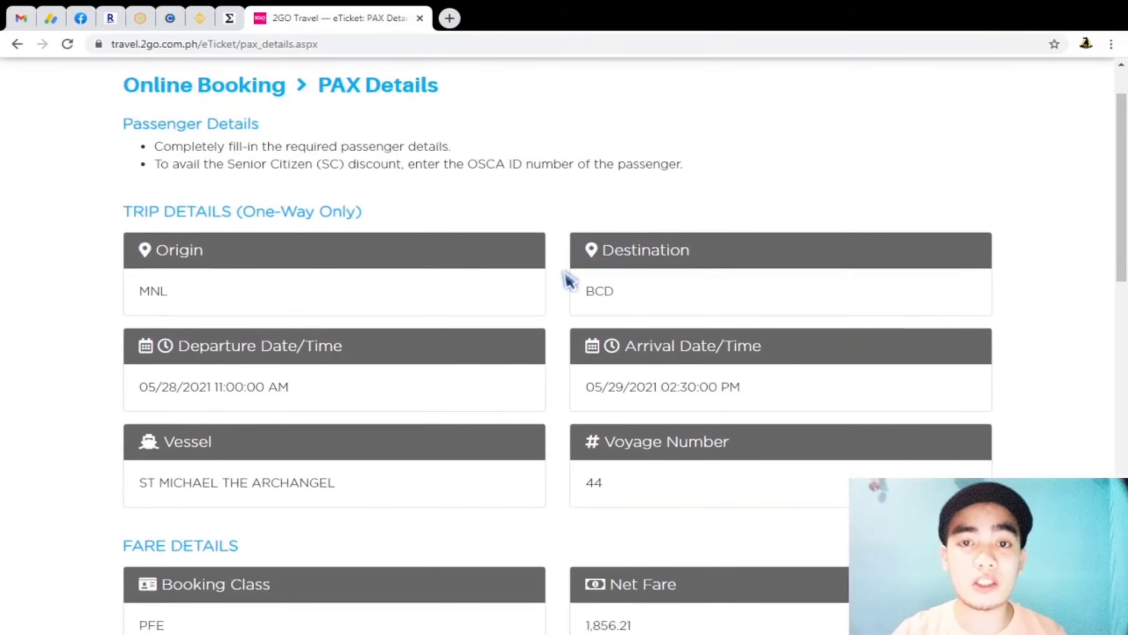
scroll(566, 284, "down", 5)
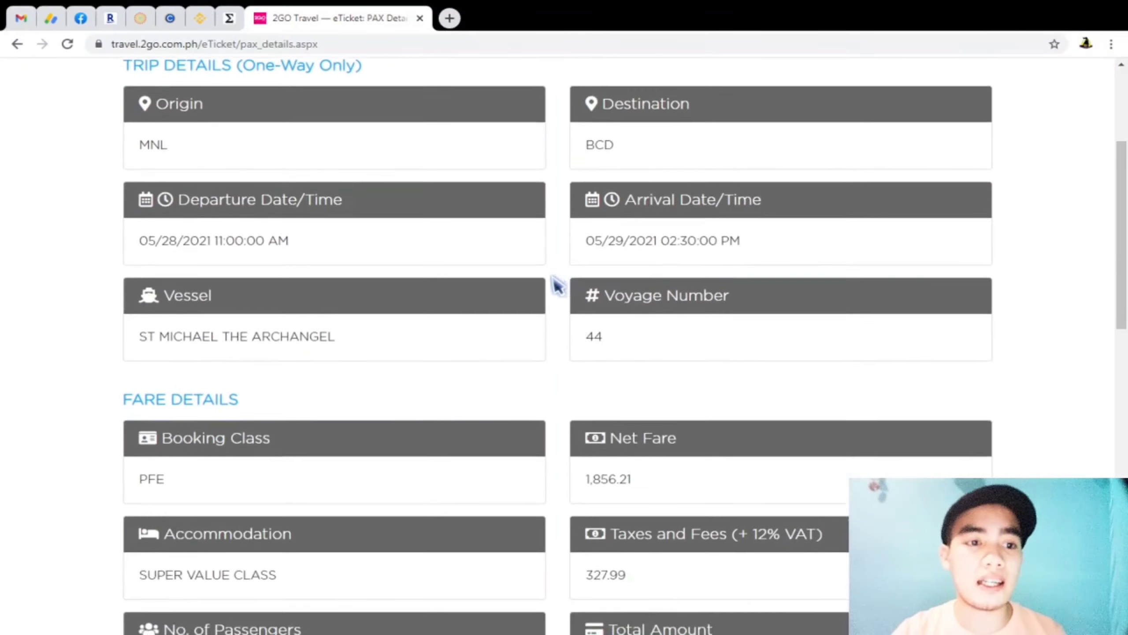
scroll(528, 264, "up", 3)
scroll(415, 277, "down", 3)
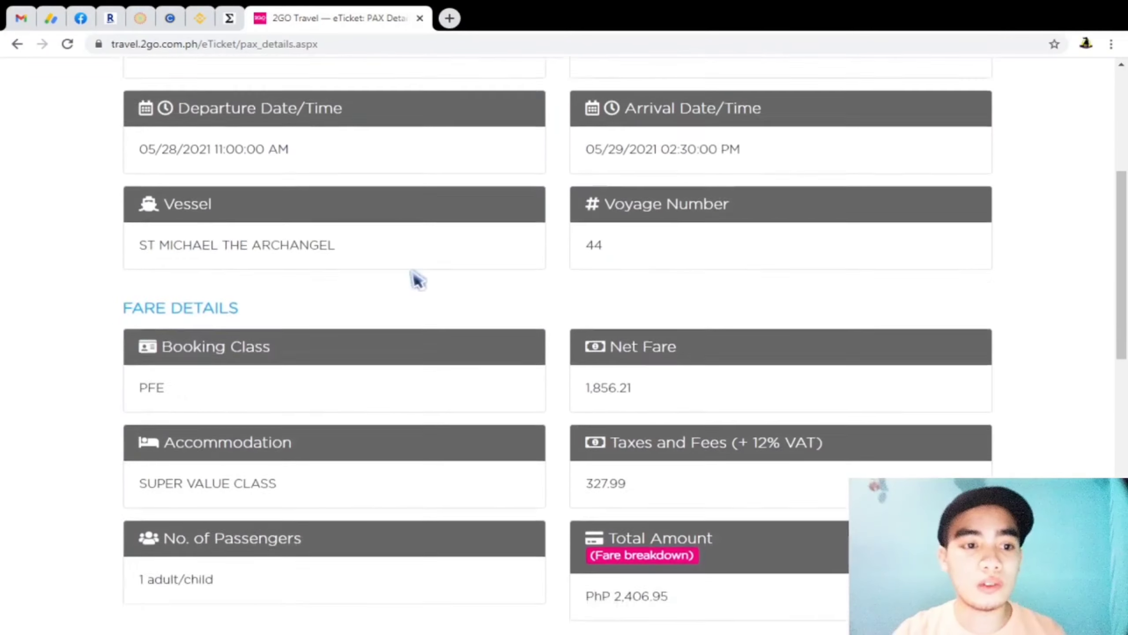
scroll(756, 366, "down", 2)
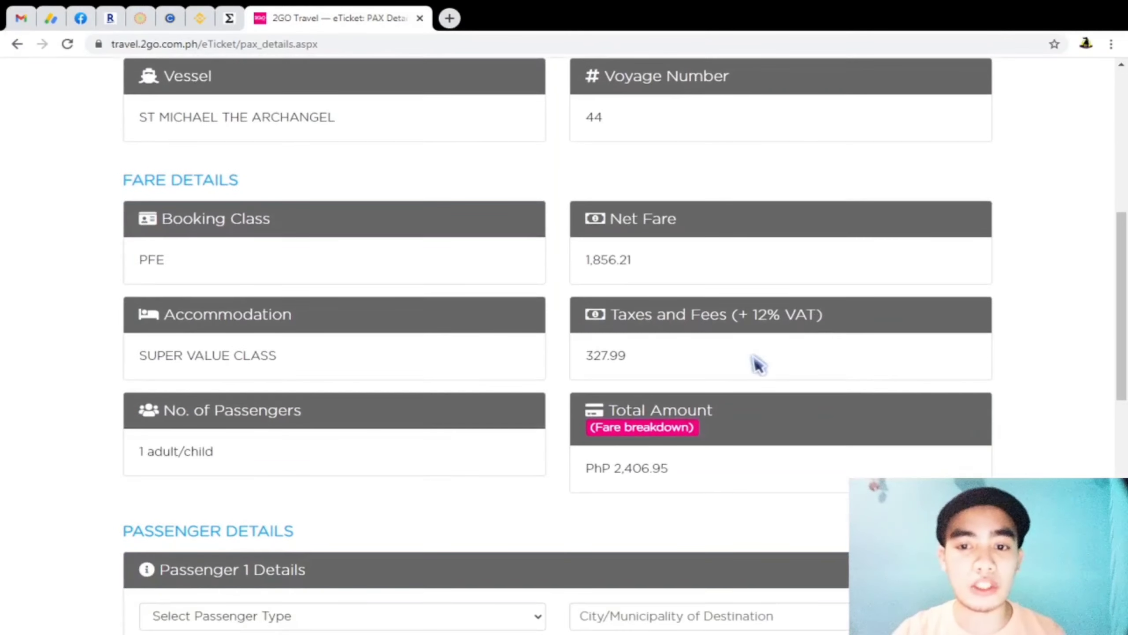
scroll(613, 320, "down", 2)
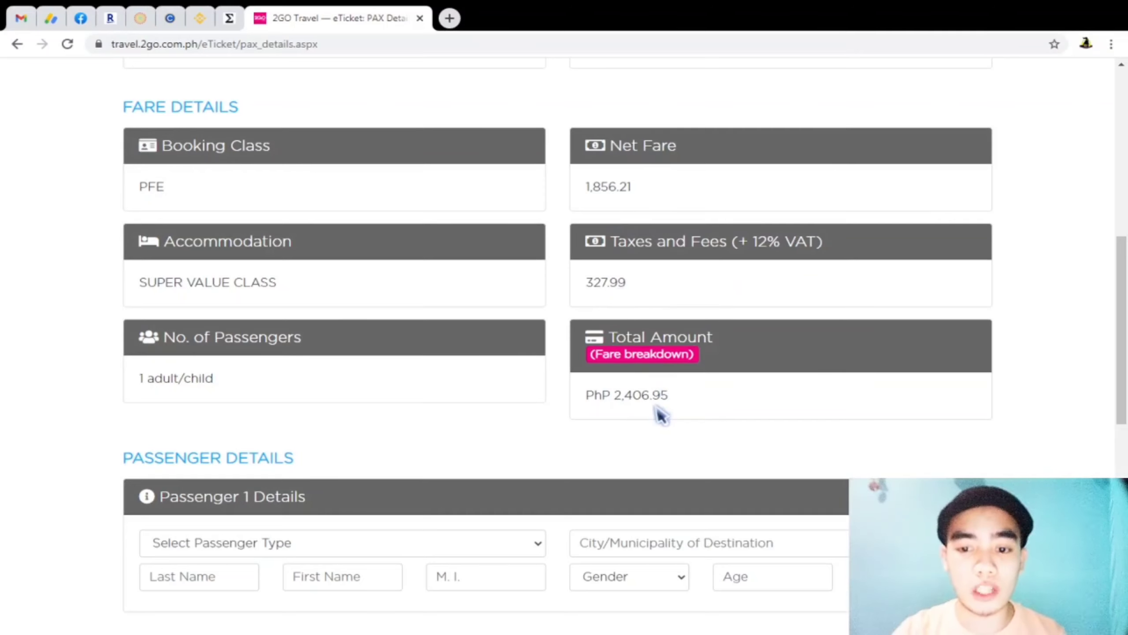
scroll(241, 423, "down", 3)
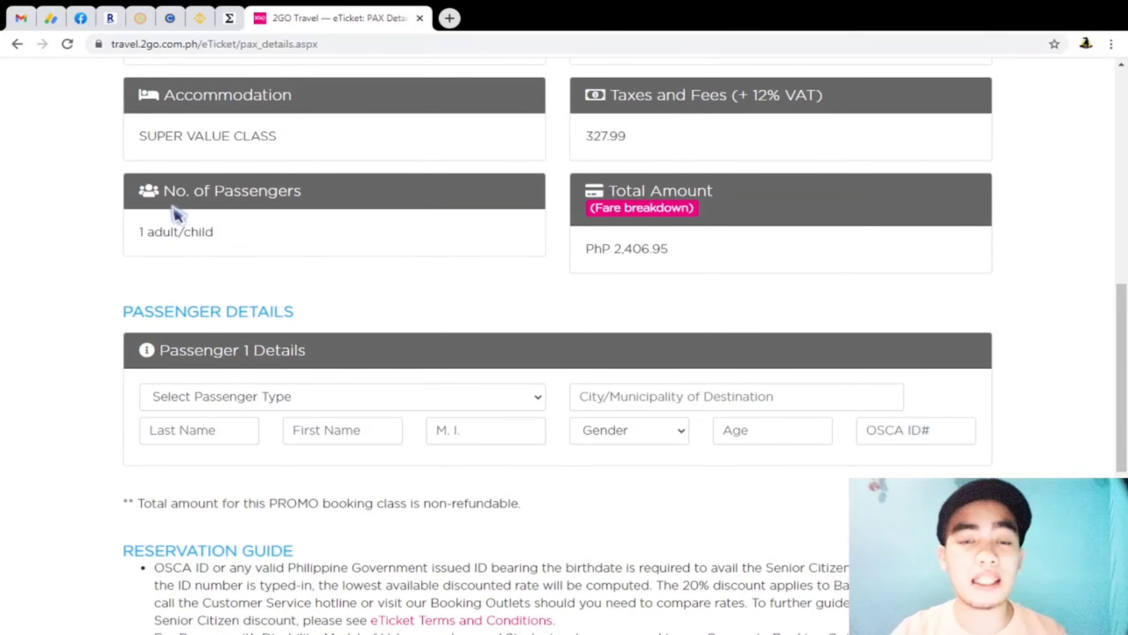
scroll(272, 240, "down", 3)
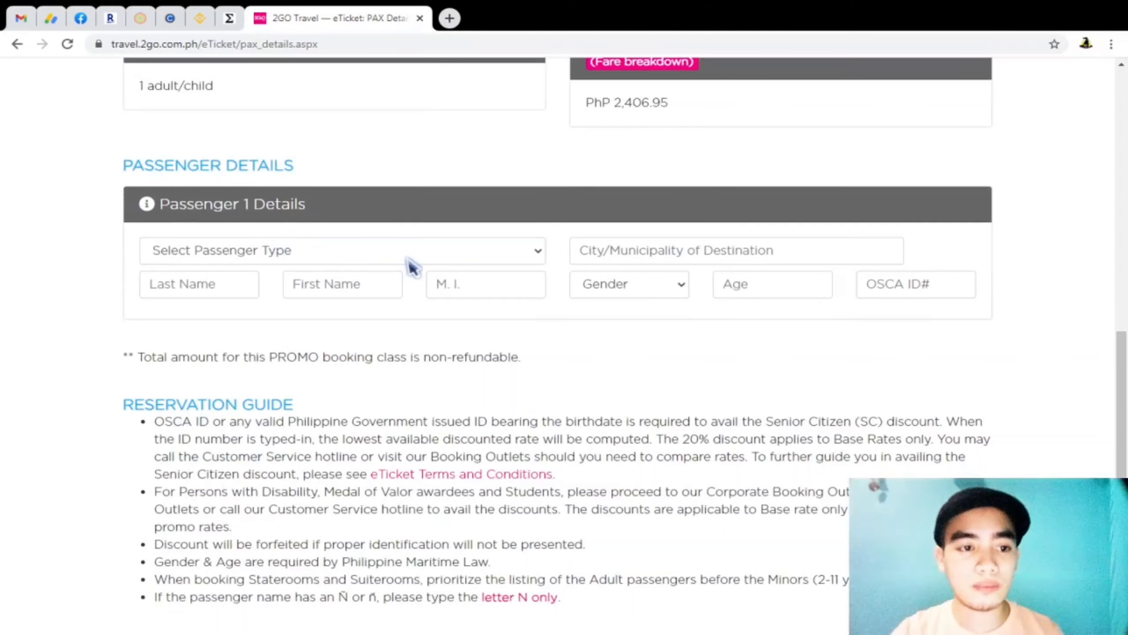
scroll(413, 263, "down", 2)
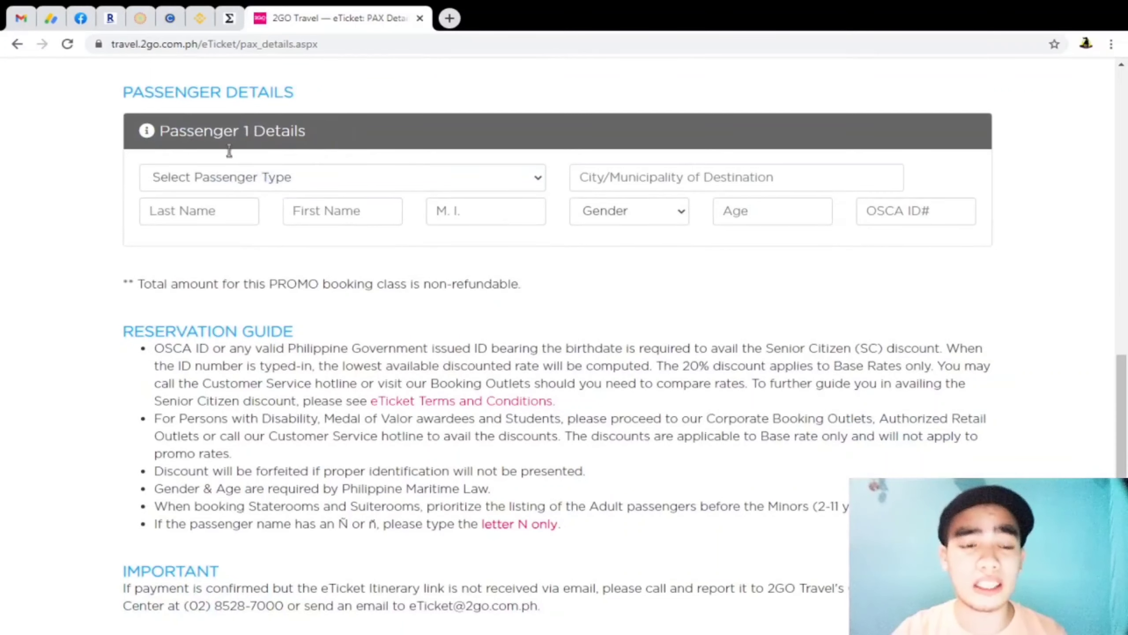
Set Passenger 1's type to Regular Passenger, trying gender F but resetting it to Gender.
key("Tab")
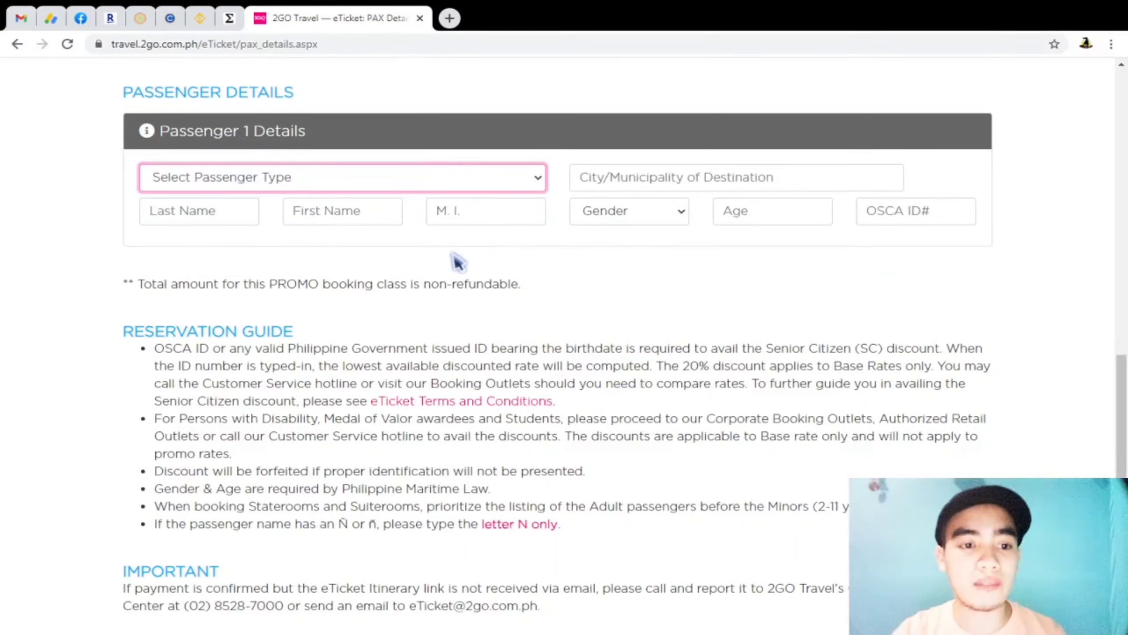
key("Down")
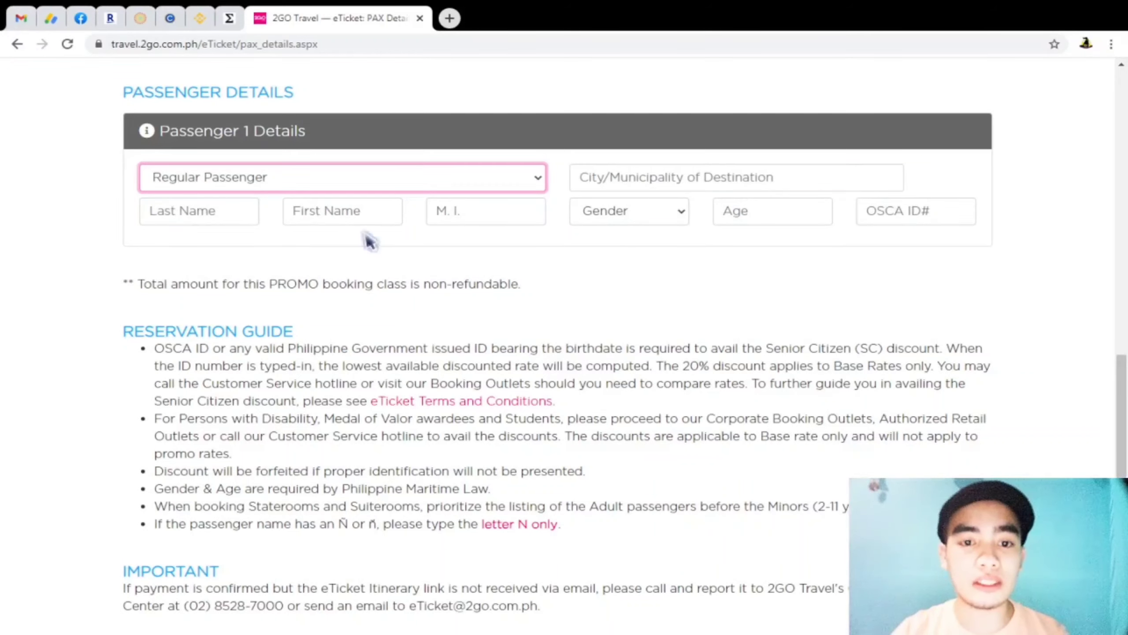
left_click(684, 215)
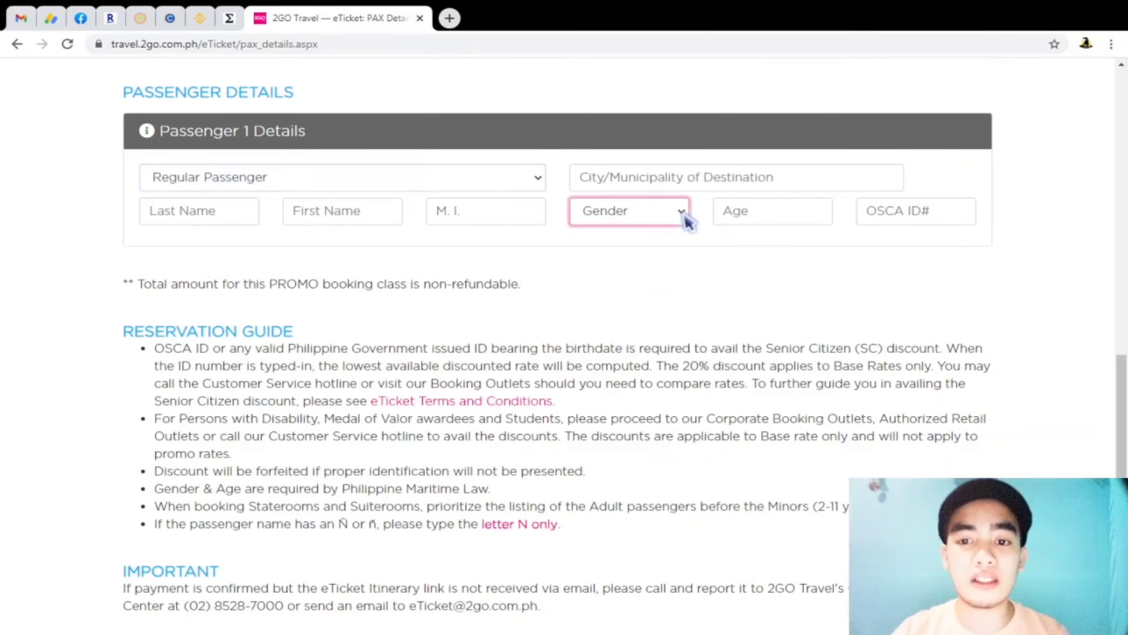
left_click(655, 208)
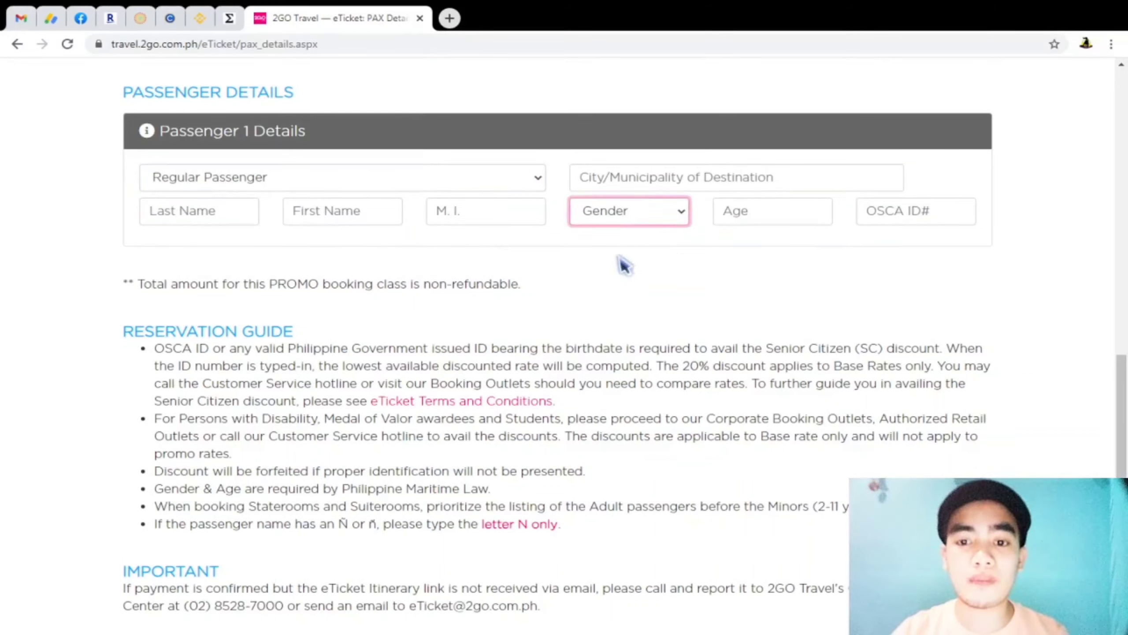
left_click(622, 249)
left_click(647, 187)
left_click(635, 262)
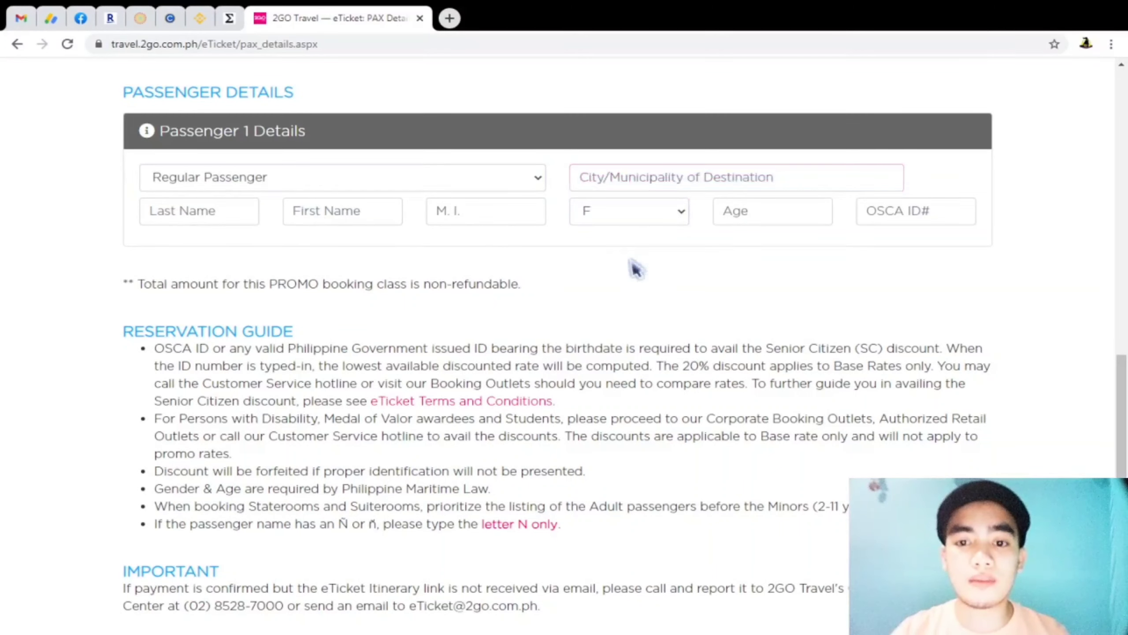
left_click(638, 217)
left_click(643, 251)
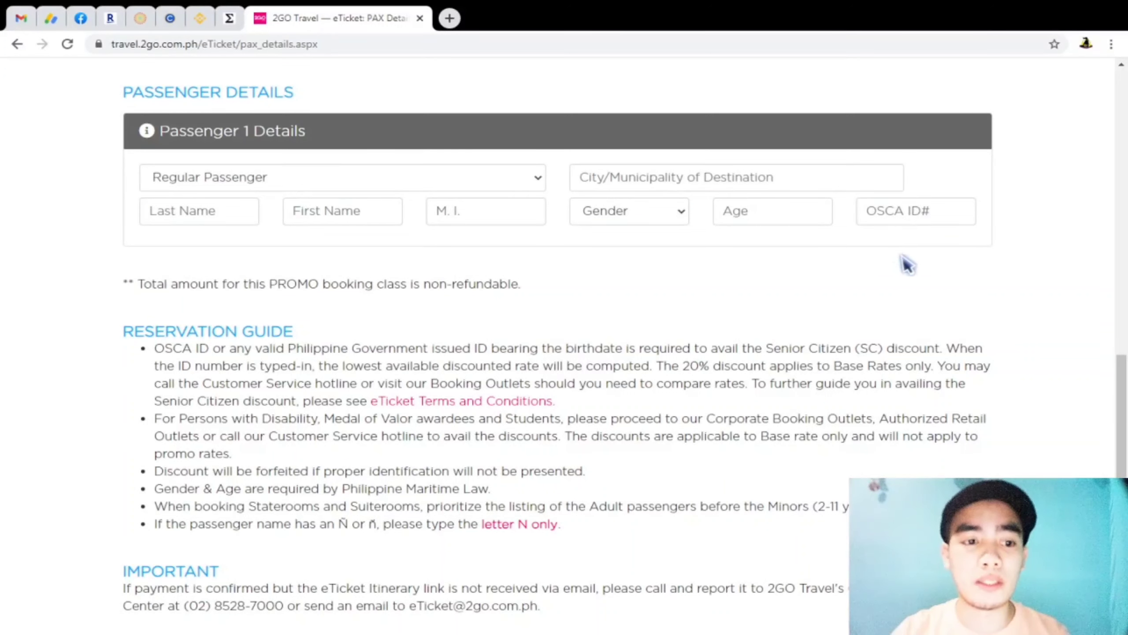
Scroll down through Passenger 1 Details to the Reservation Guide.
scroll(599, 349, "down", 2)
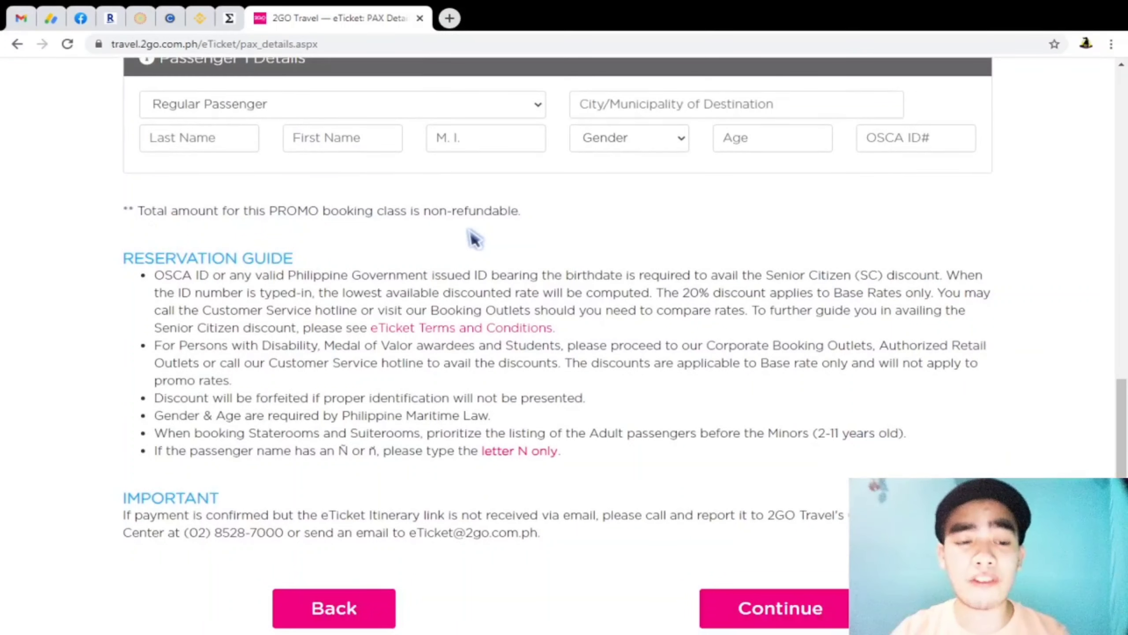
scroll(474, 239, "down", 2)
scroll(444, 240, "up", 2)
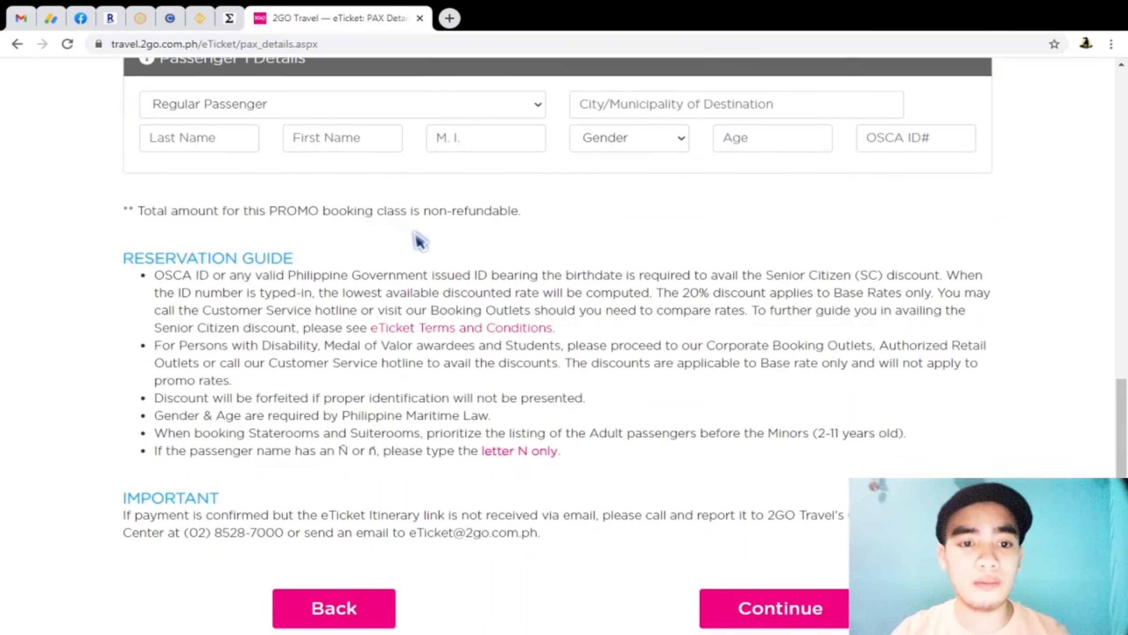
scroll(418, 242, "down", 3)
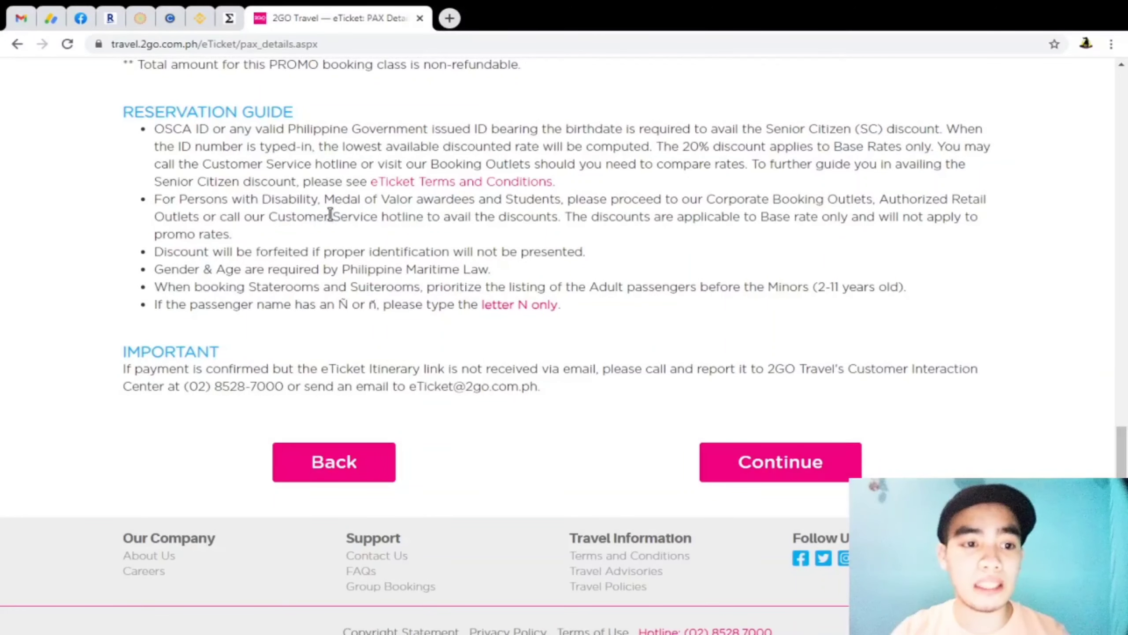
scroll(192, 269, "down", 1)
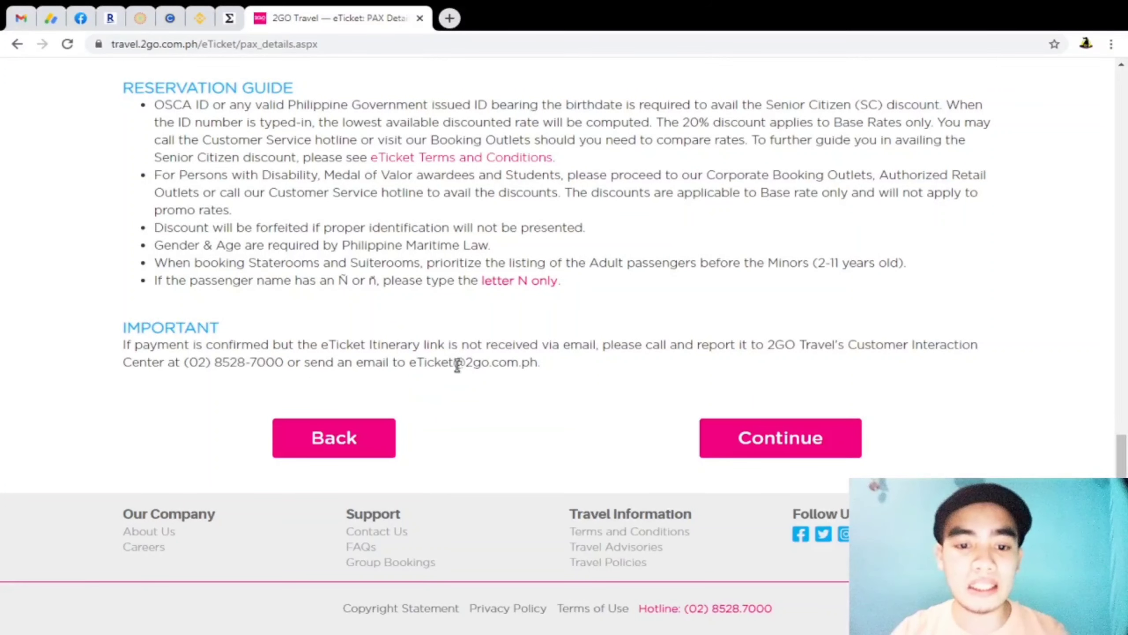
Highlight the eTicket support email address in the notes, then reach the Back/Continue buttons.
left_click_drag(414, 365, 493, 371)
left_click(407, 363)
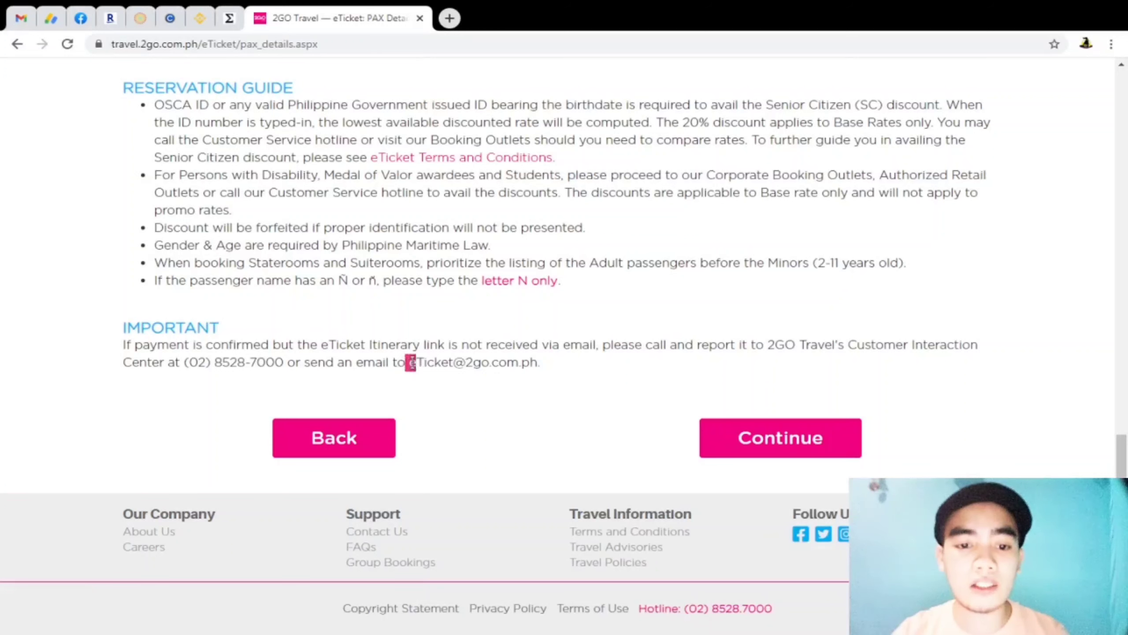
left_click_drag(410, 363, 567, 381)
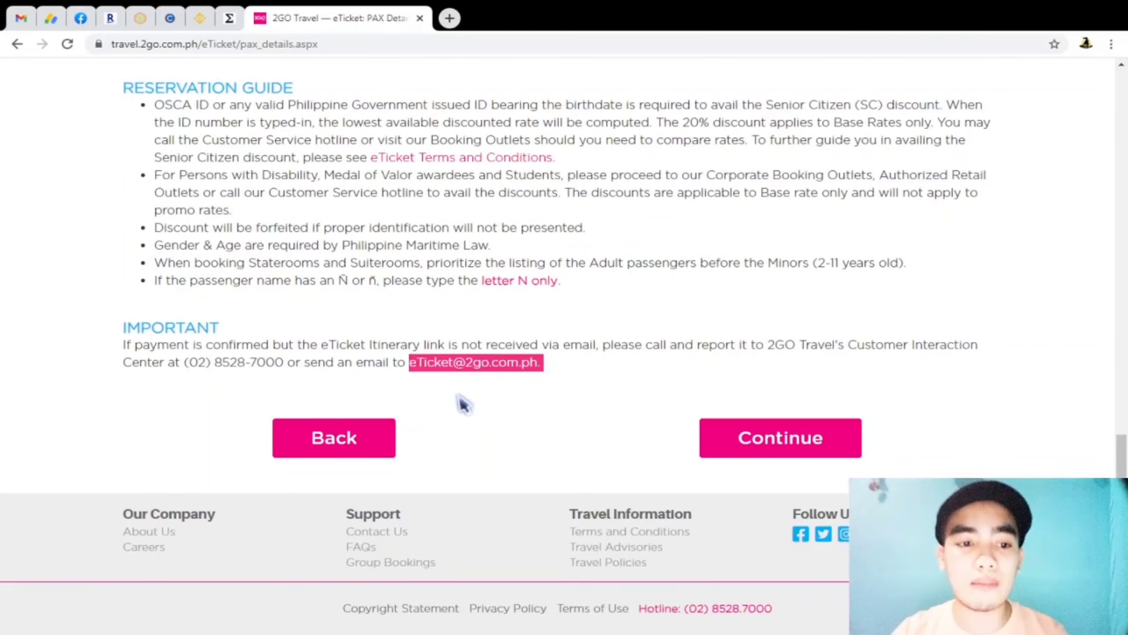
scroll(473, 395, "up", 2)
scroll(473, 396, "down", 2)
left_click(494, 578)
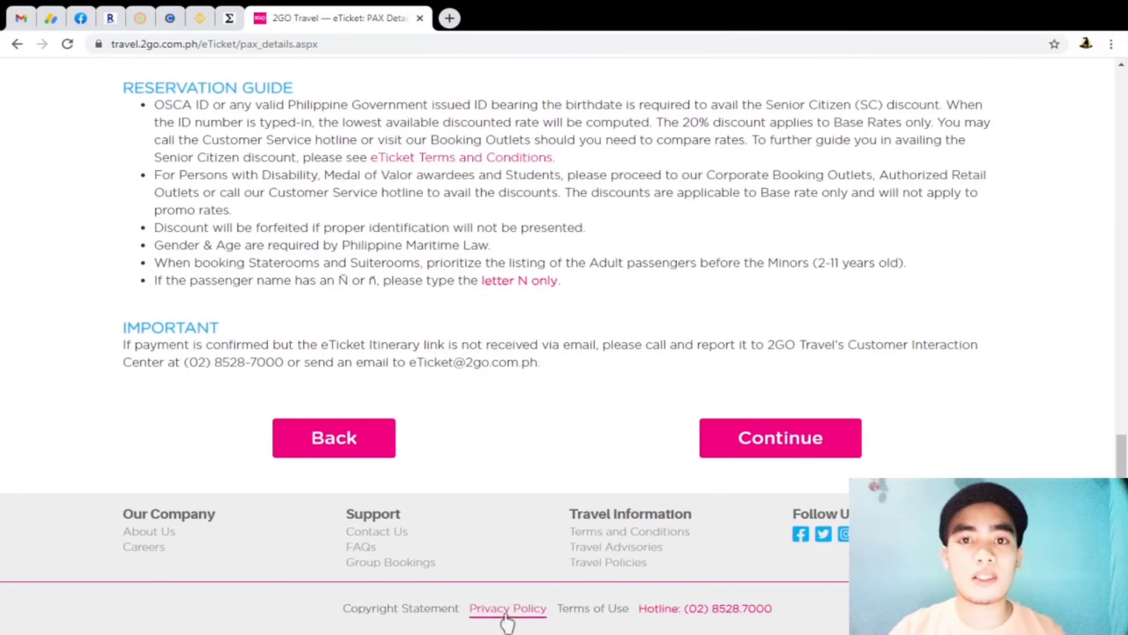
scroll(504, 620, "up", 5)
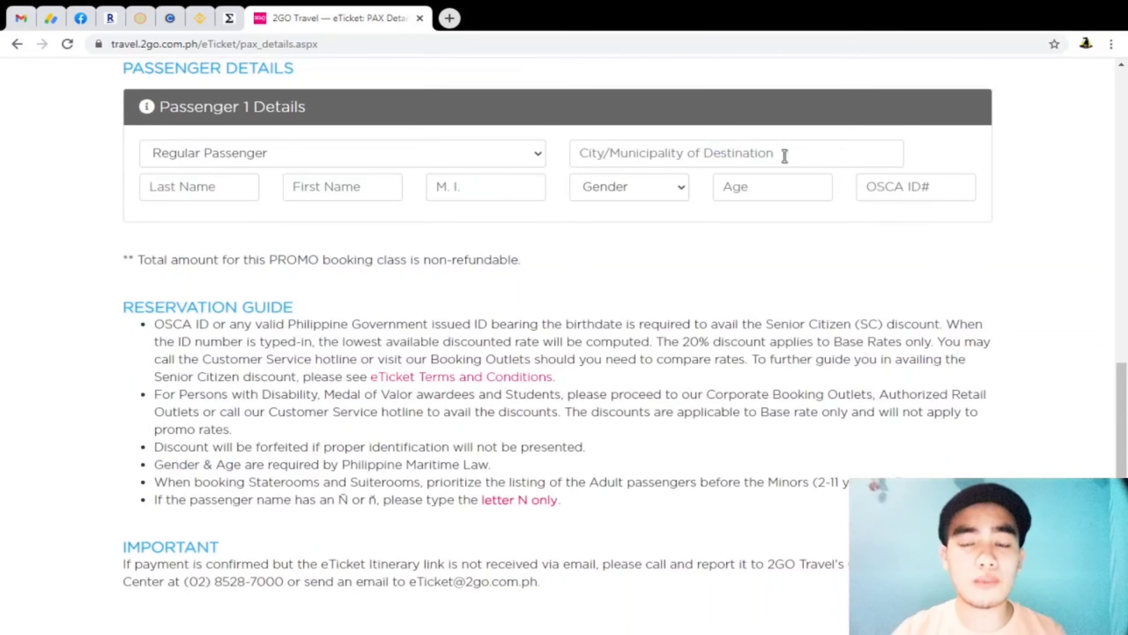
scroll(685, 312, "down", 5)
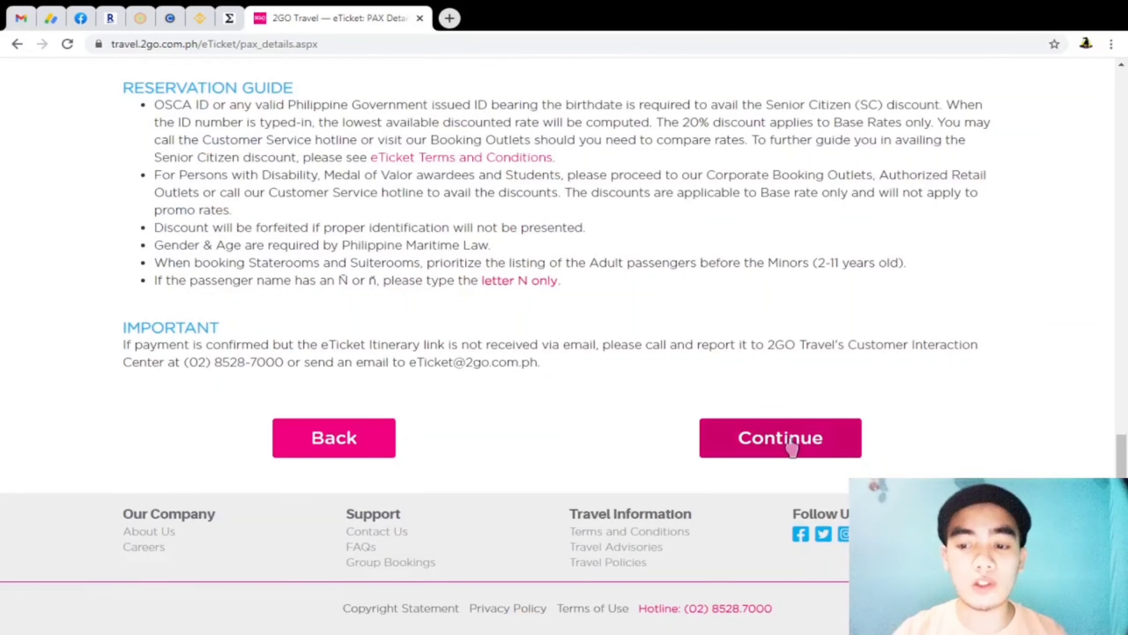
Continue to Confirm Booking and review Trip Details and the 2,406.95 Passenger and Fare Details.
left_click(819, 444)
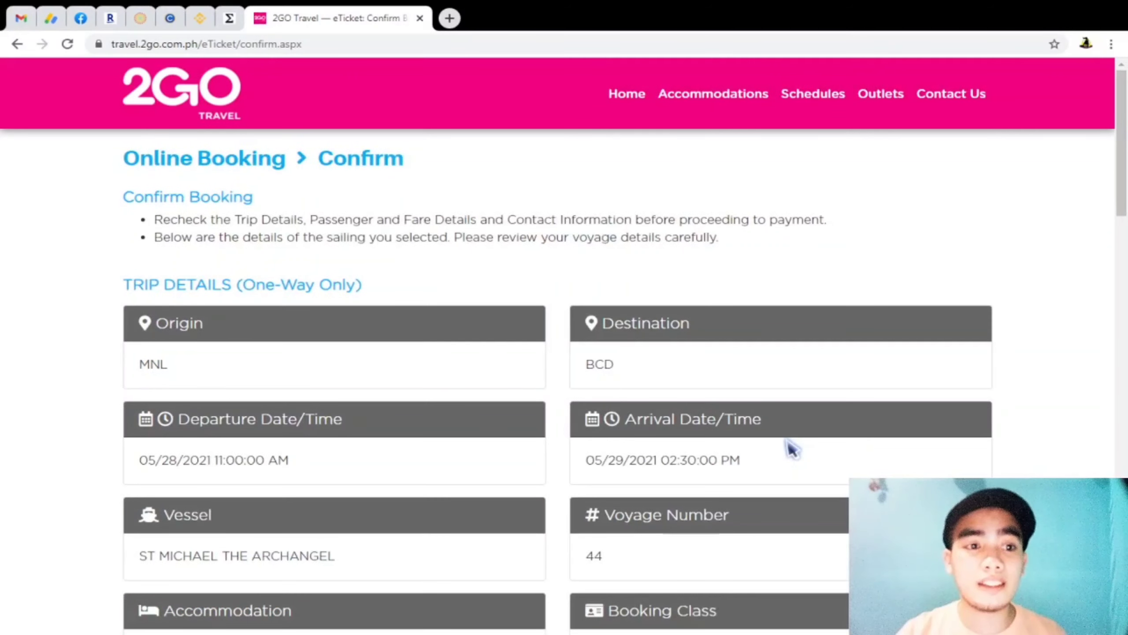
scroll(184, 214, "down", 2)
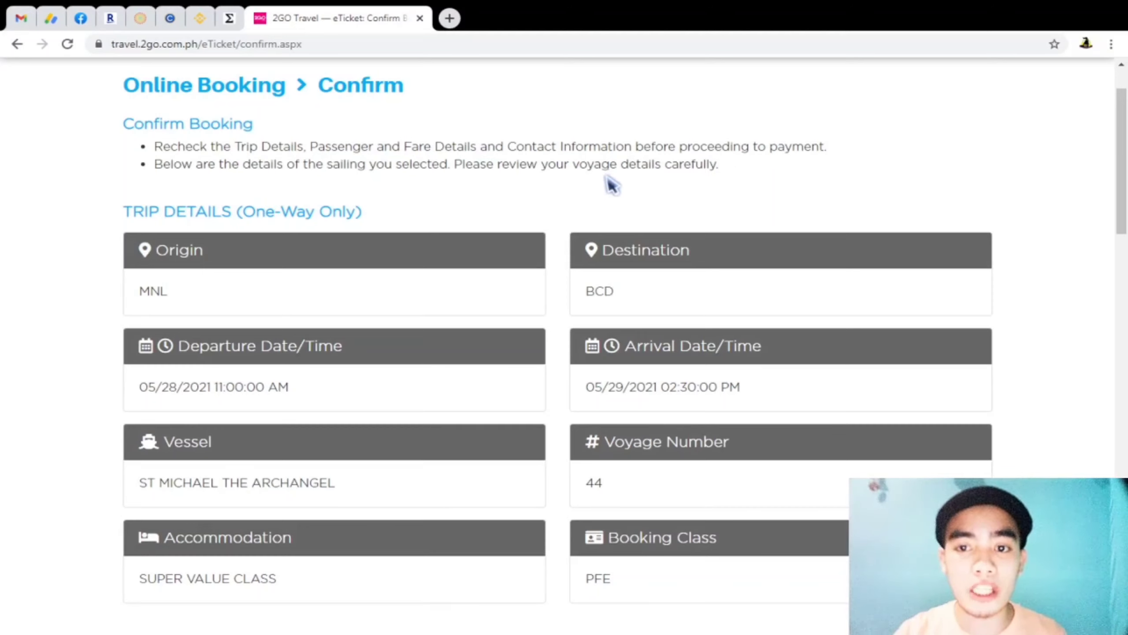
scroll(625, 194, "down", 2)
scroll(667, 267, "down", 1)
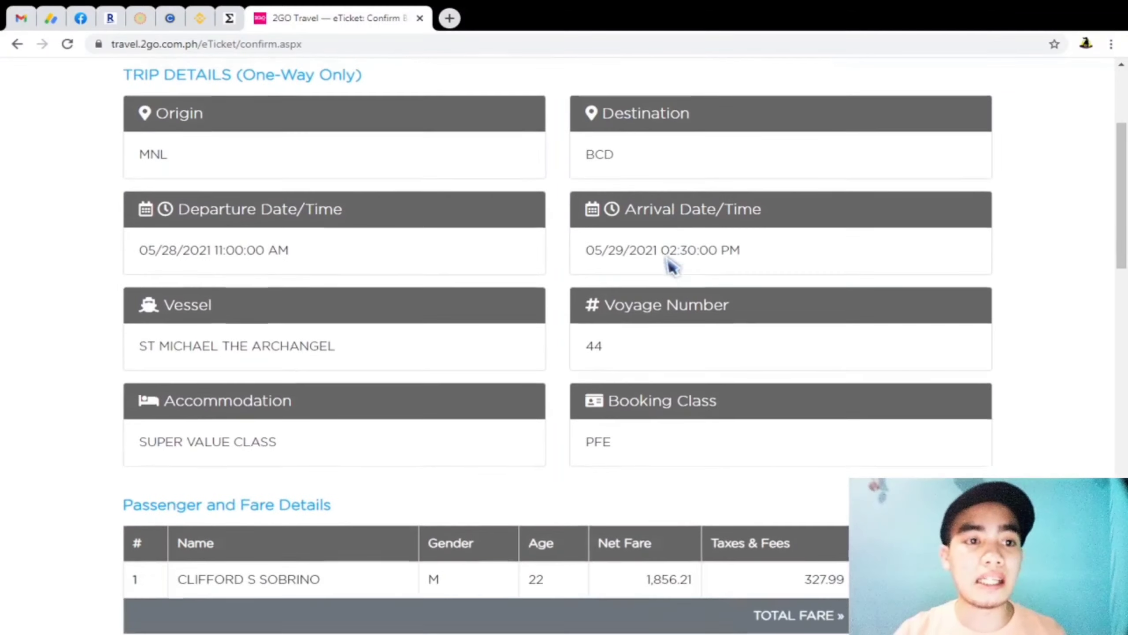
scroll(533, 231, "up", 1)
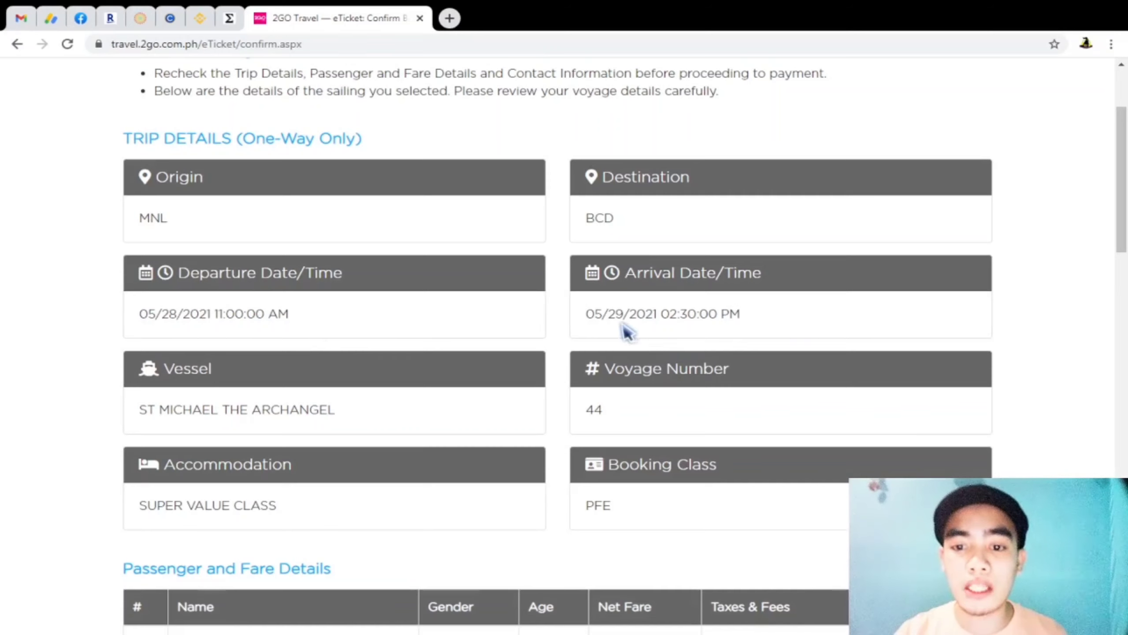
scroll(708, 335, "down", 1)
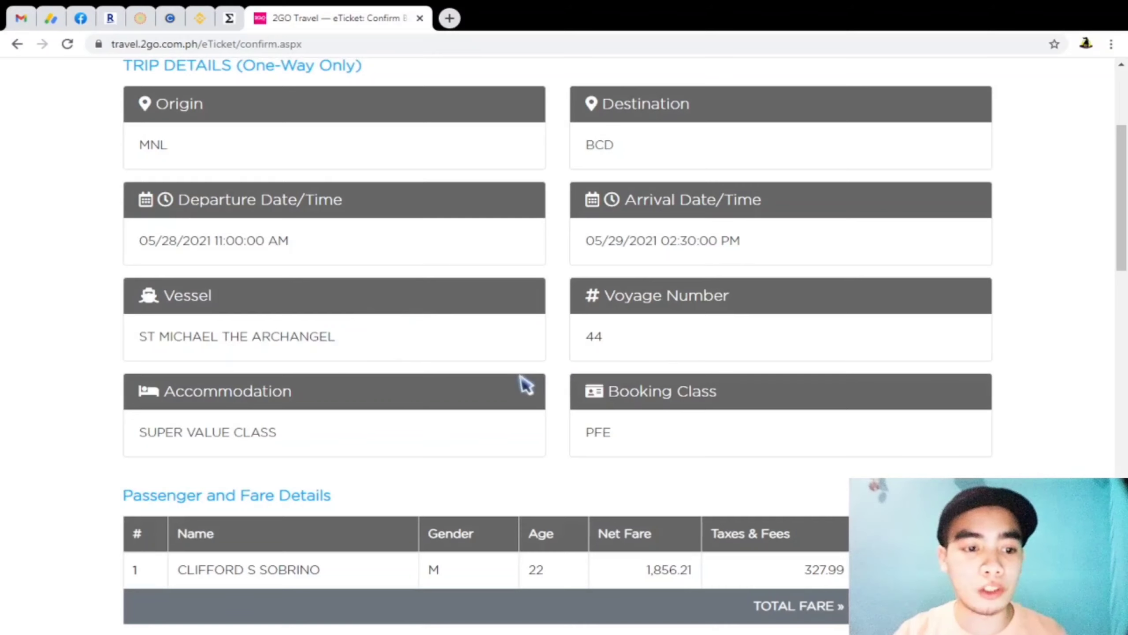
scroll(240, 418, "down", 1)
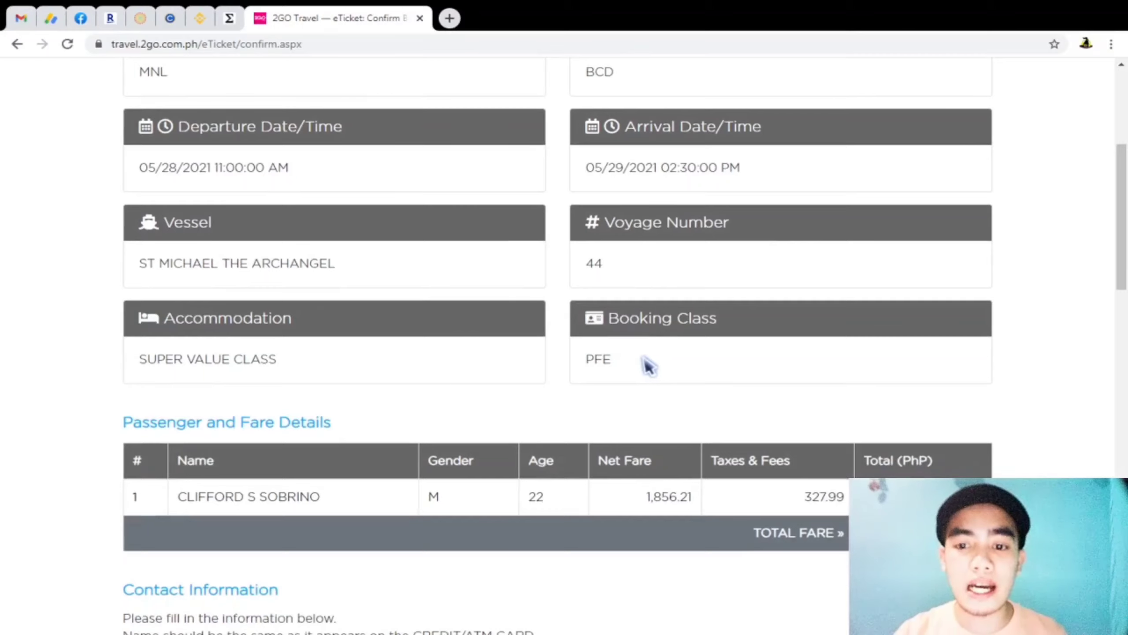
scroll(650, 366, "down", 1)
scroll(629, 300, "down", 1)
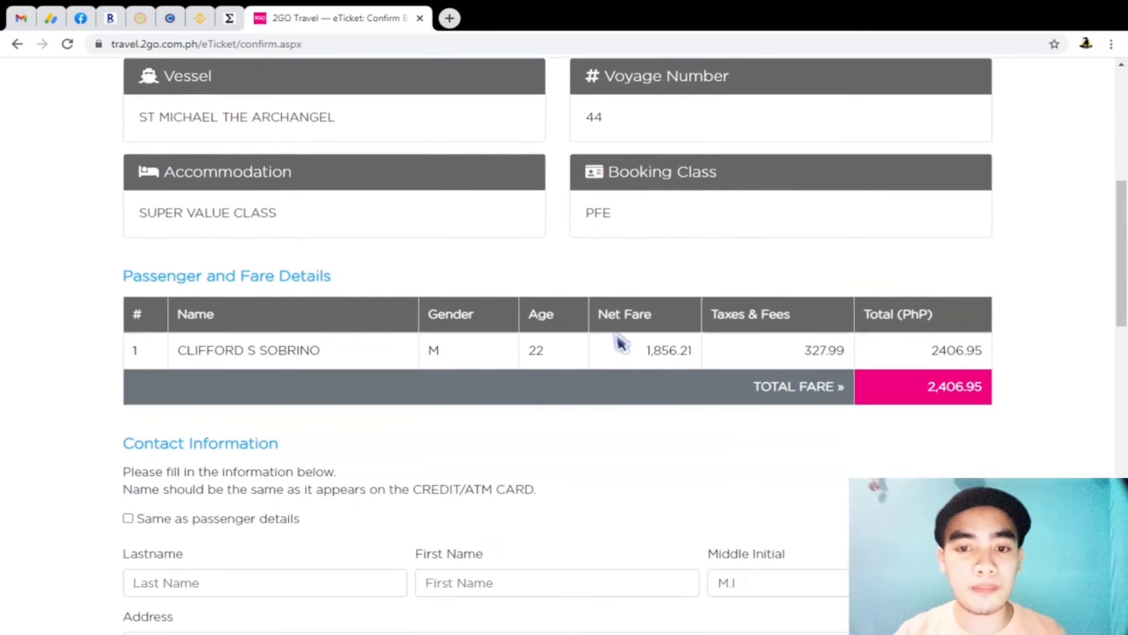
scroll(360, 351, "down", 1)
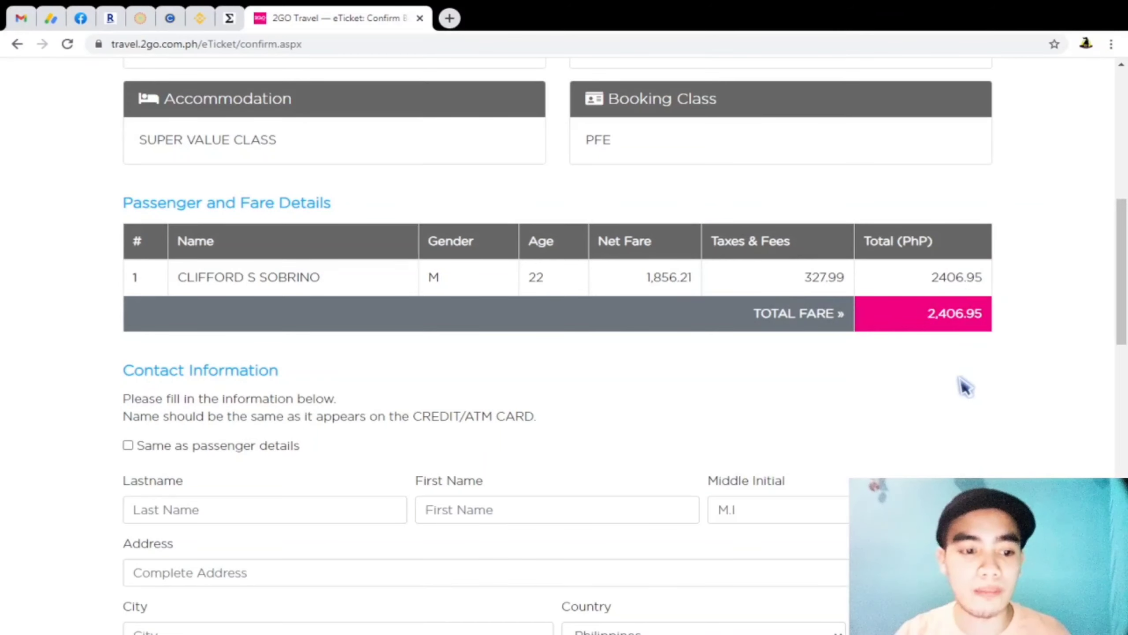
scroll(962, 385, "down", 5)
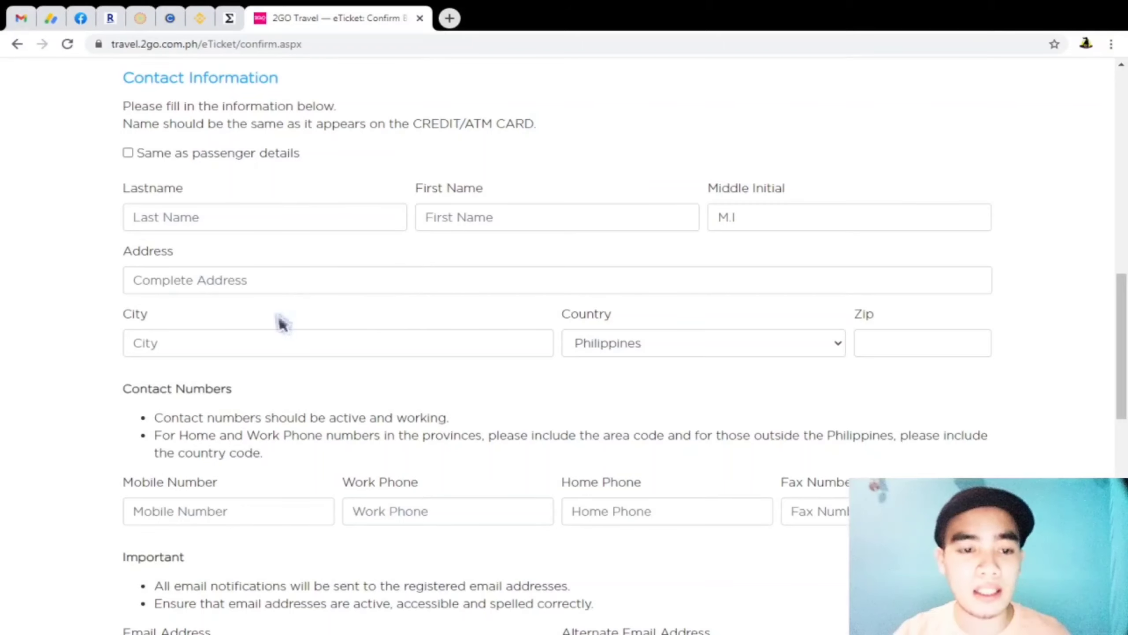
scroll(383, 378, "down", 1)
scroll(396, 385, "up", 1)
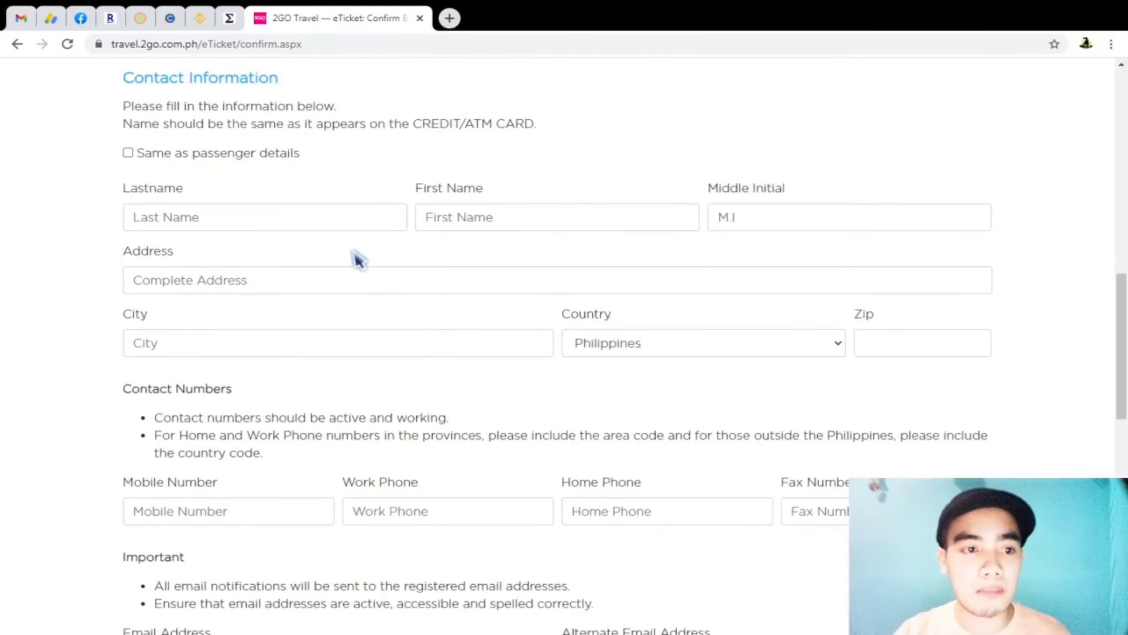
left_click(260, 225)
left_click(316, 279)
scroll(316, 279, "down", 5)
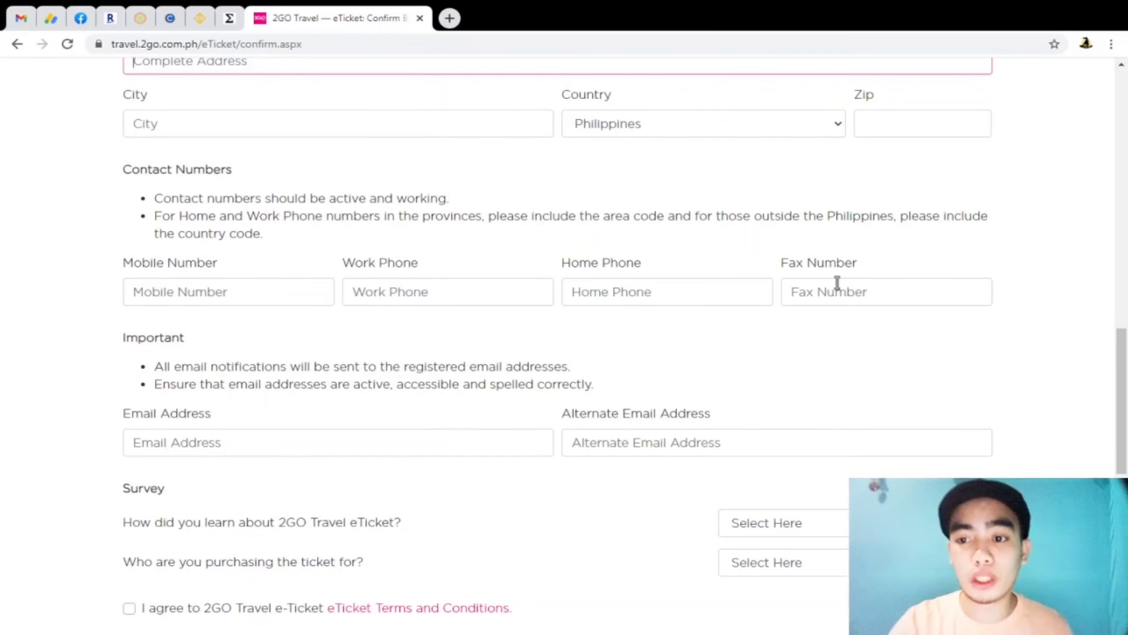
scroll(896, 350, "down", 5)
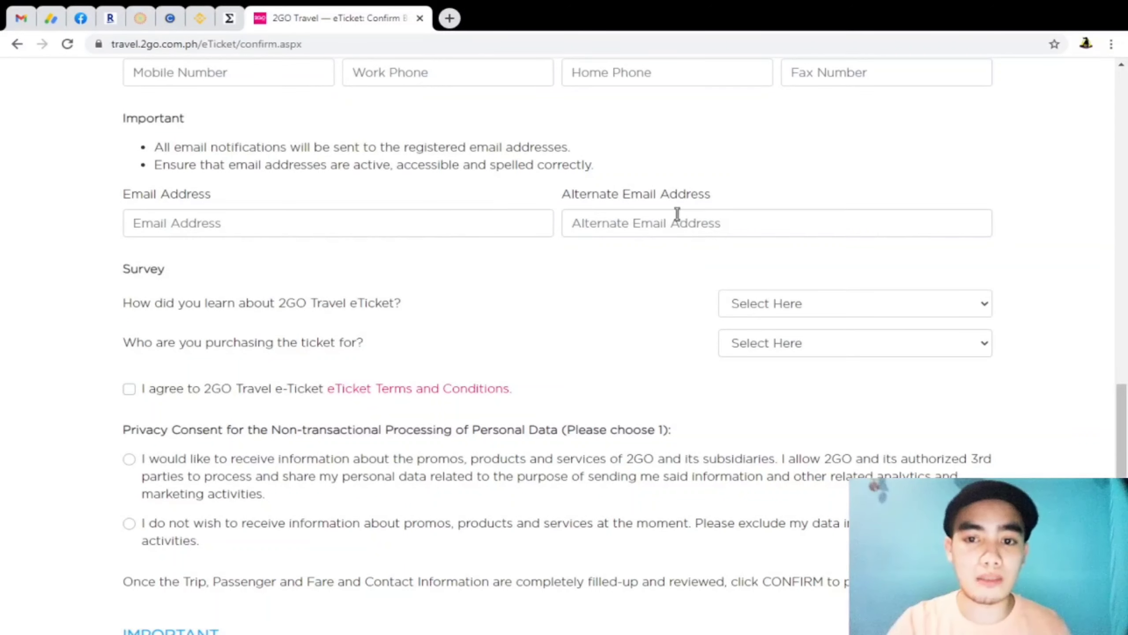
scroll(618, 267, "down", 3)
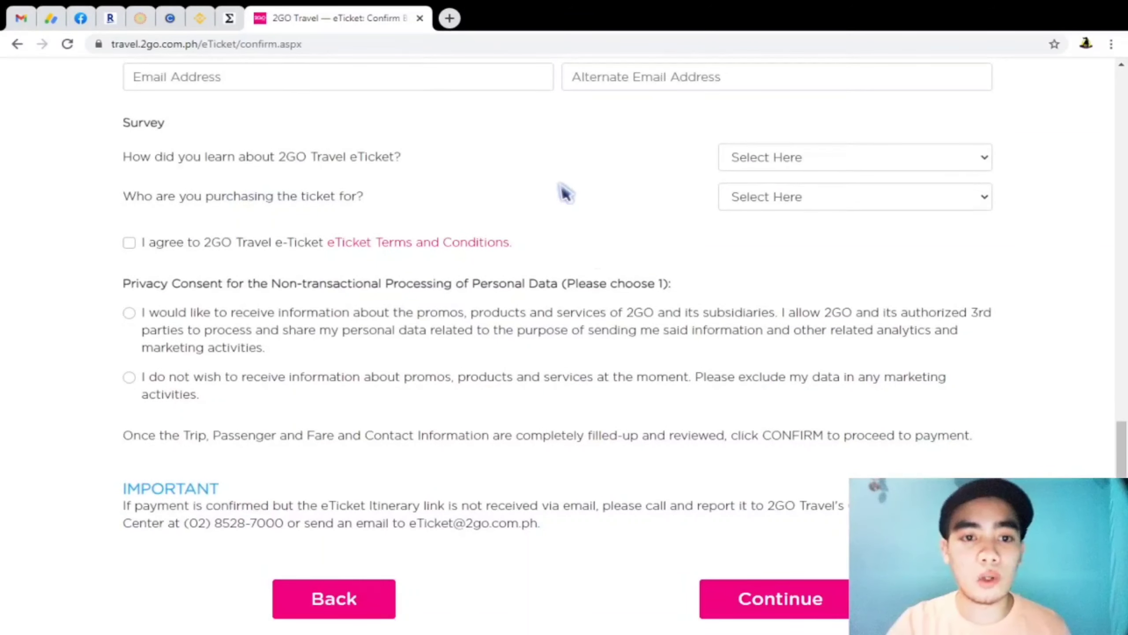
Answer the survey: learned about 2GO eTicket via Website, ticket purchased for Friend.
left_click(889, 165)
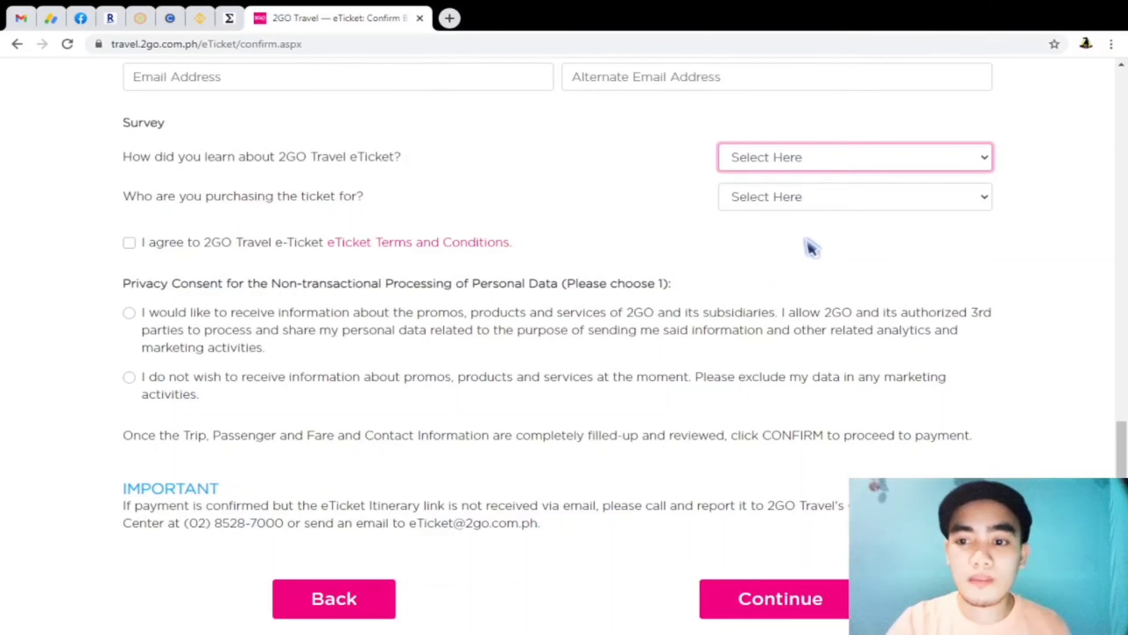
left_click(813, 272)
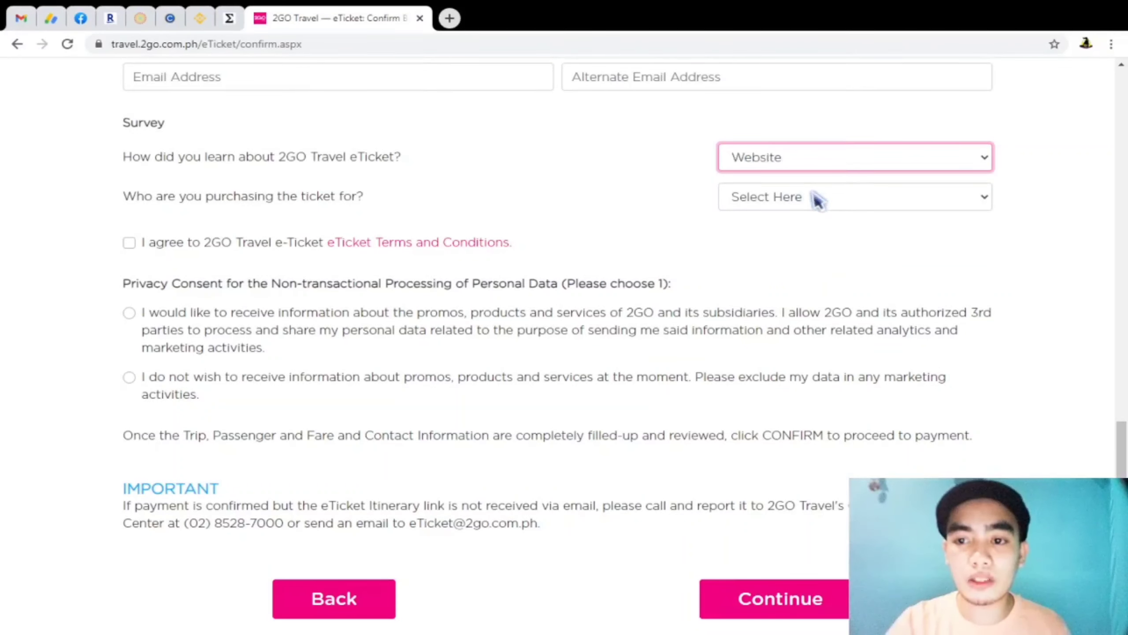
left_click(815, 197)
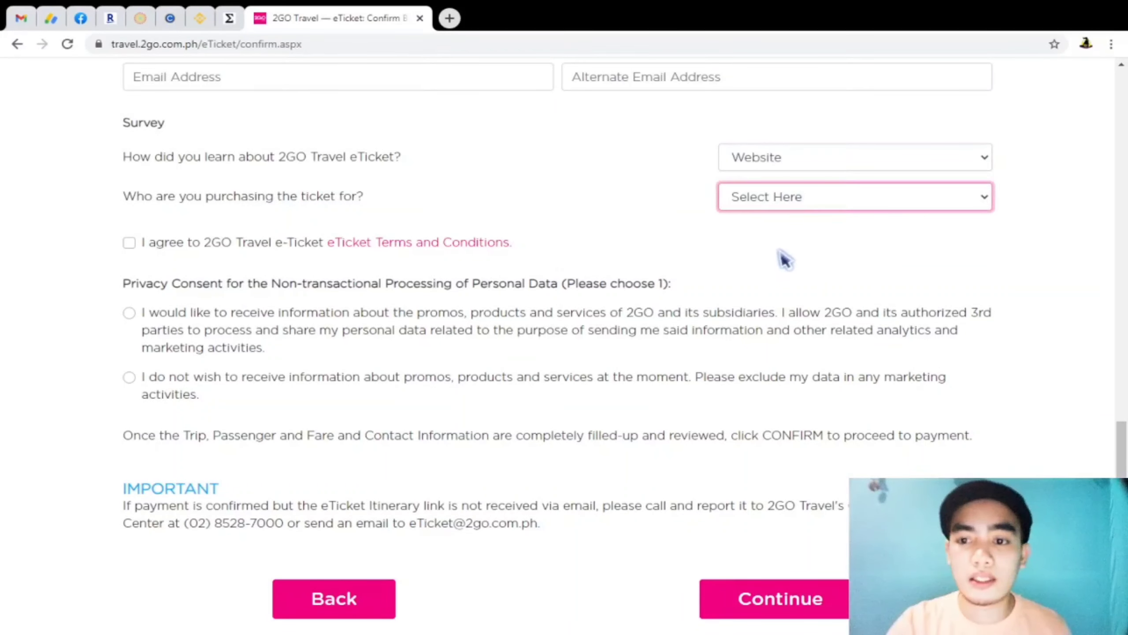
left_click(806, 231)
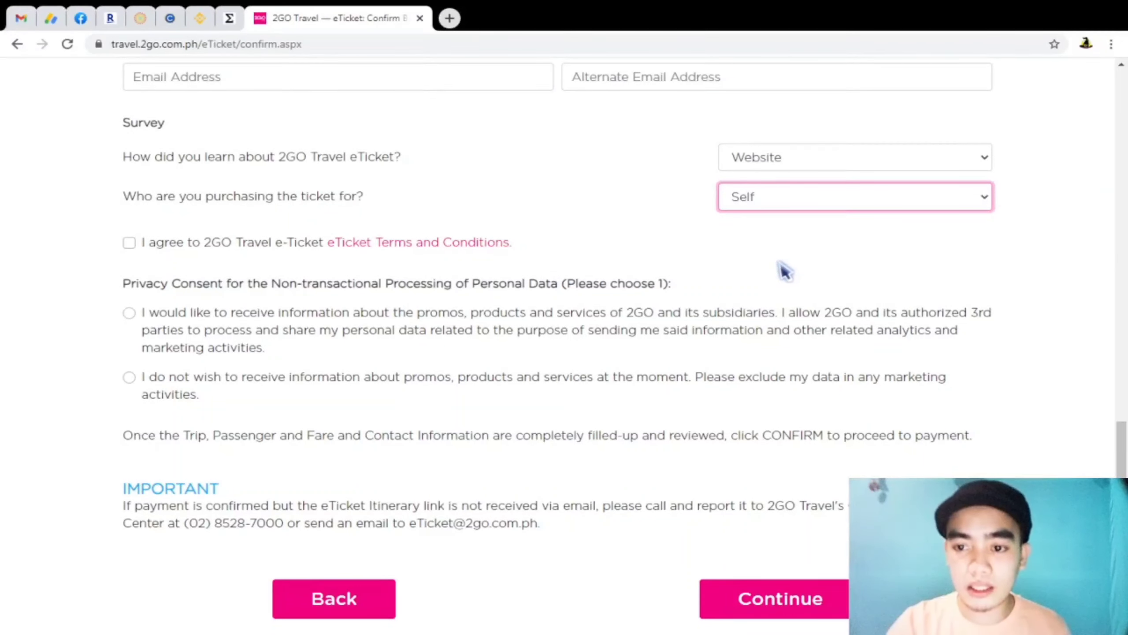
key("Down")
scroll(660, 269, "down", 3)
scroll(413, 232, "up", 2)
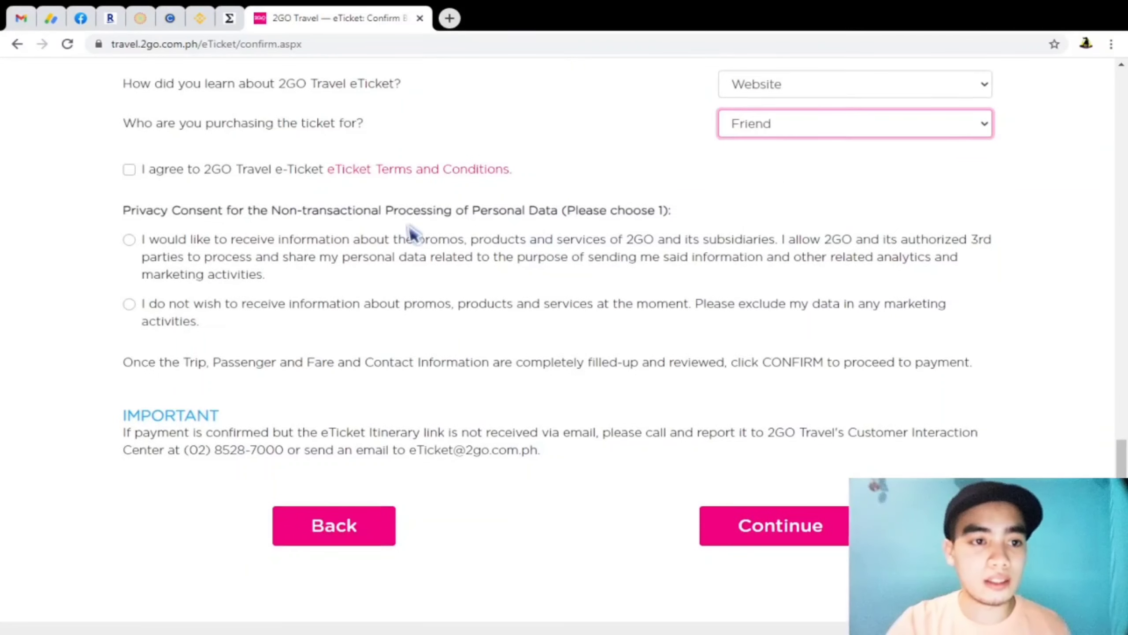
Agree to the eTicket terms and consent to receiving 2GO promos and information.
left_click(129, 169)
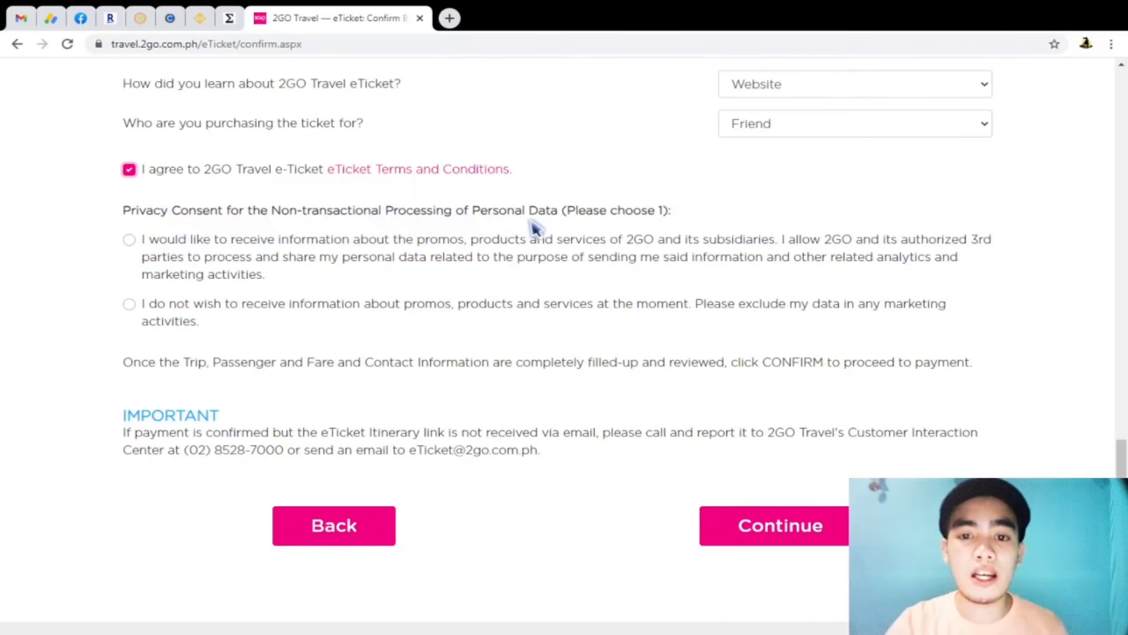
scroll(624, 236, "down", 2)
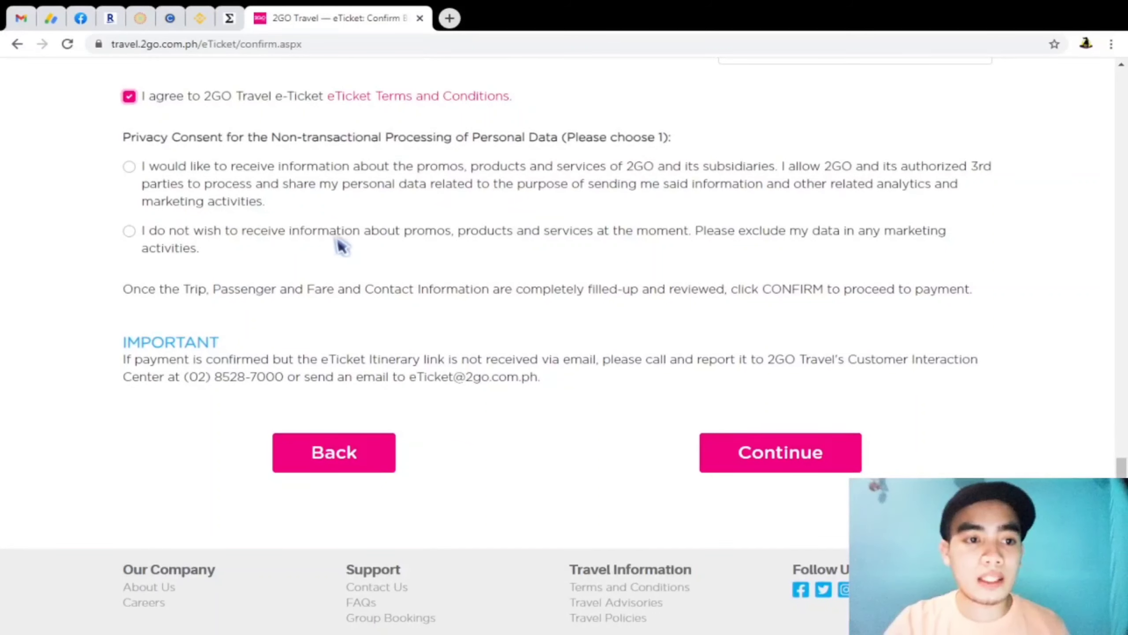
left_click(129, 167)
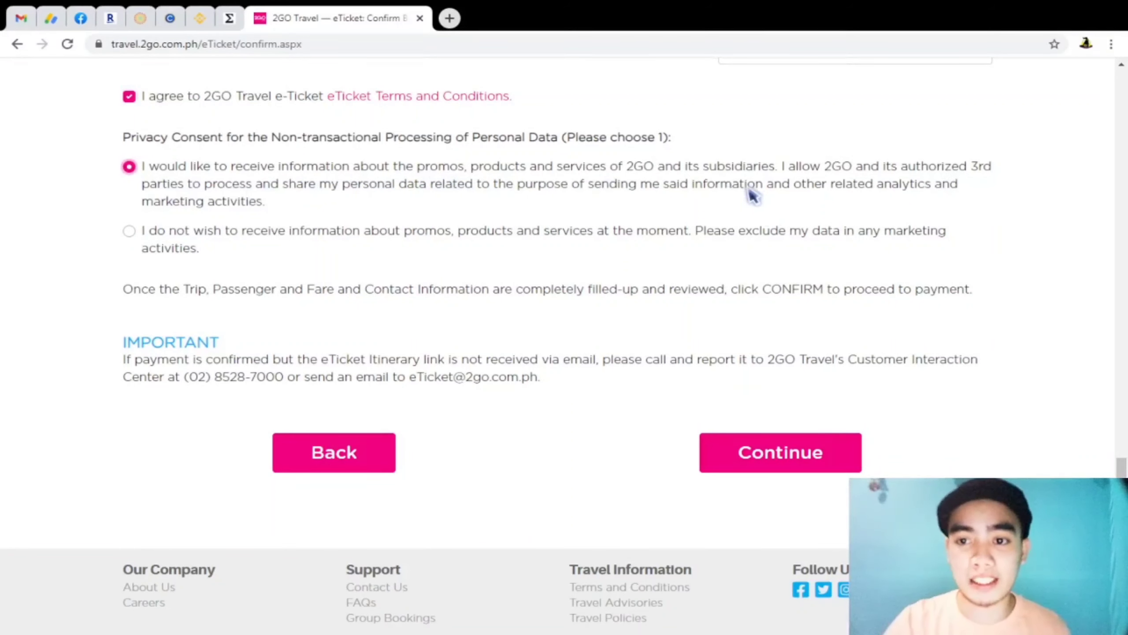
scroll(823, 204, "down", 2)
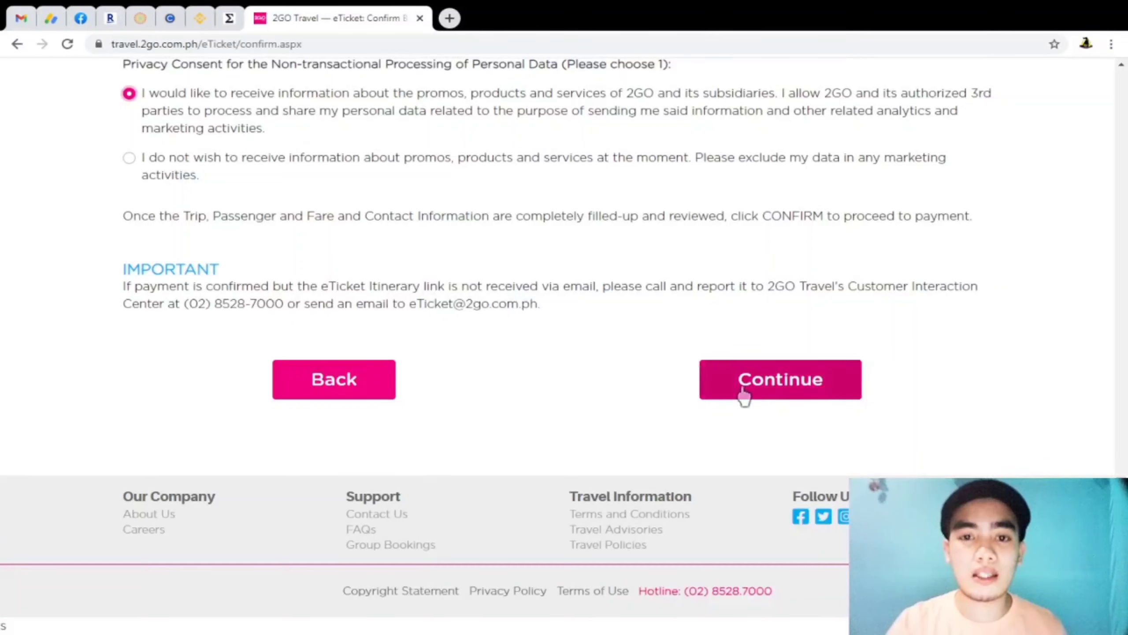
Submit the booking details, reaching the payment page with its Required Documents notice.
left_click(700, 373)
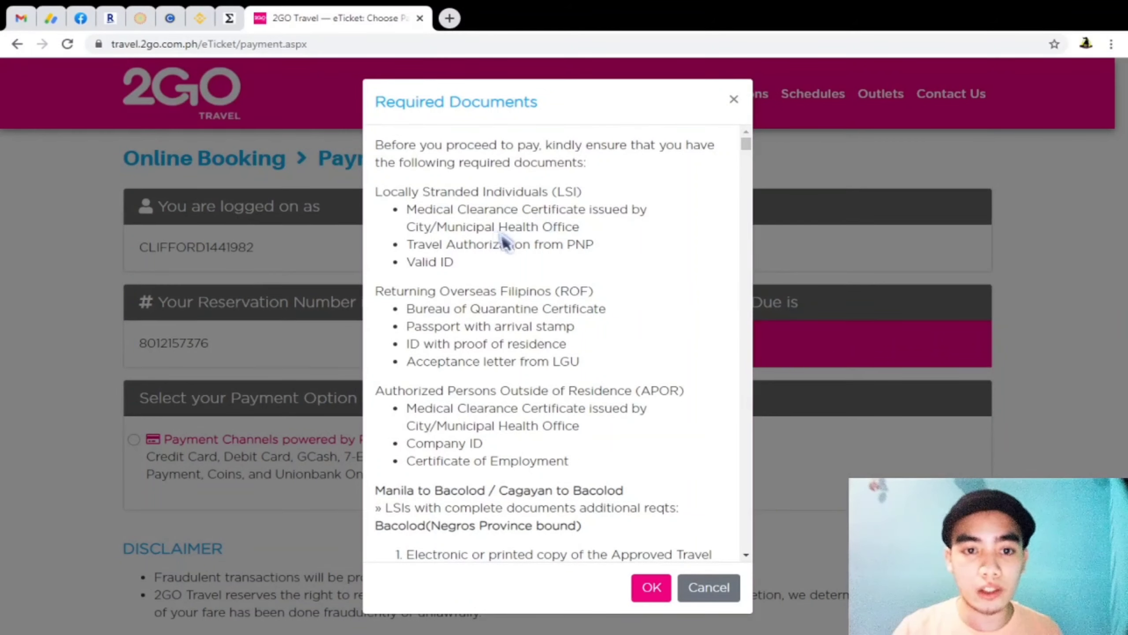
scroll(505, 240, "down", 2)
scroll(507, 239, "up", 2)
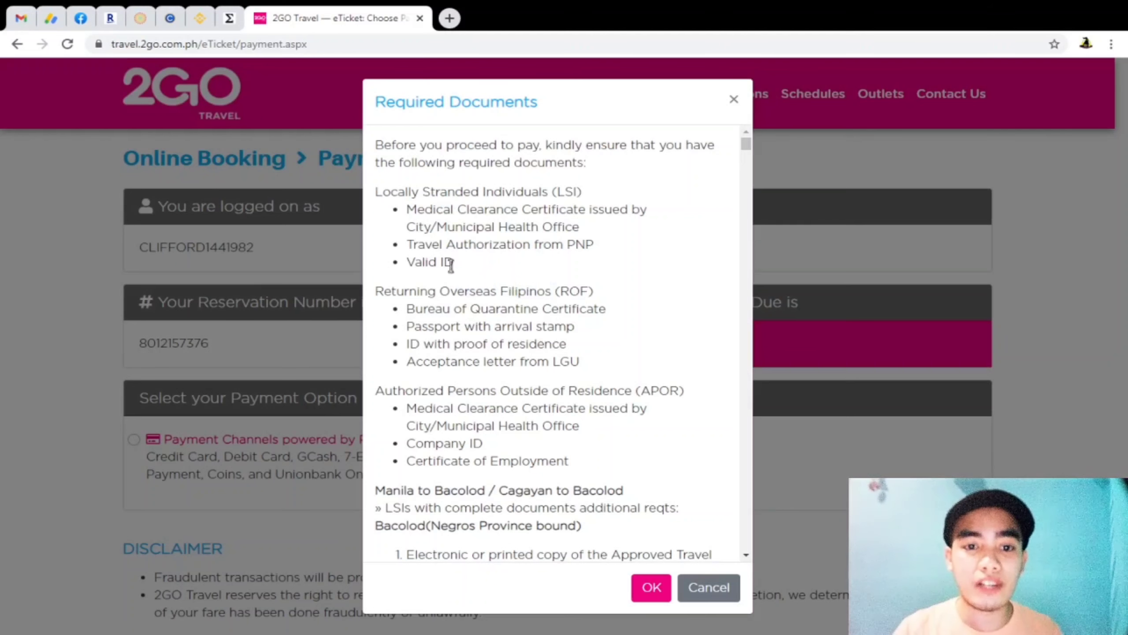
scroll(684, 263, "down", 2)
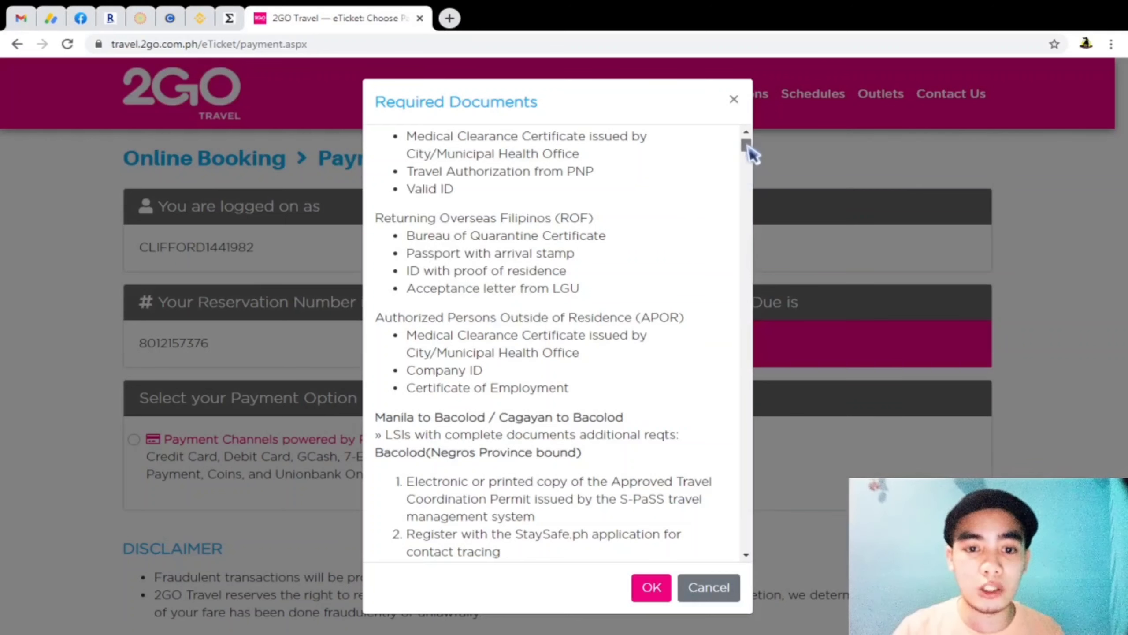
scroll(749, 149, "down", 3)
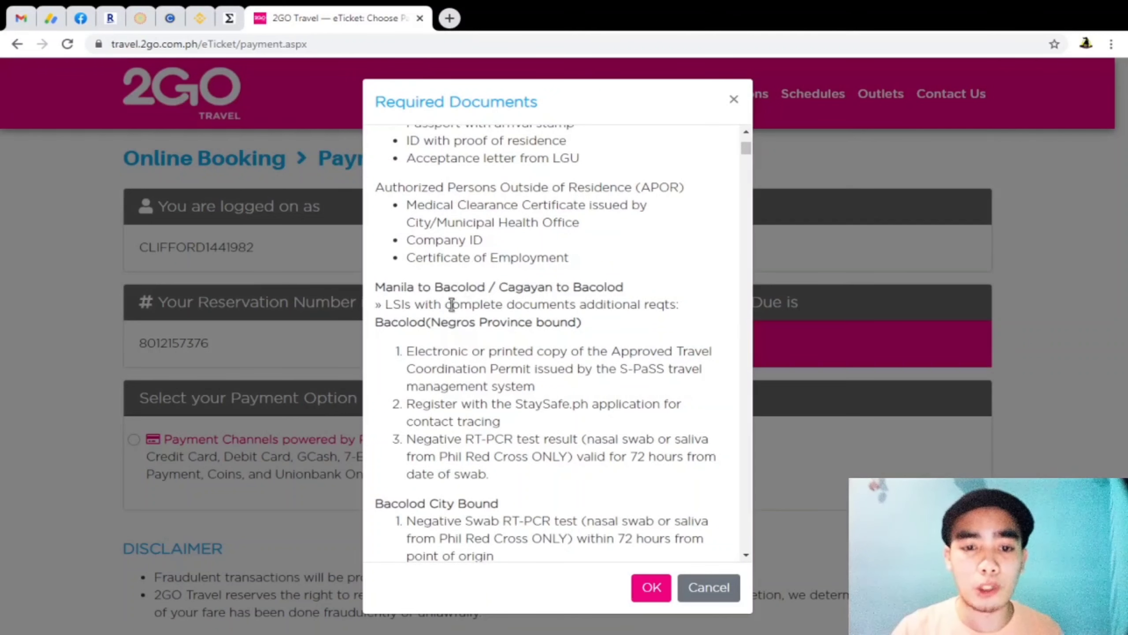
scroll(451, 305, "down", 2)
scroll(433, 272, "down", 2)
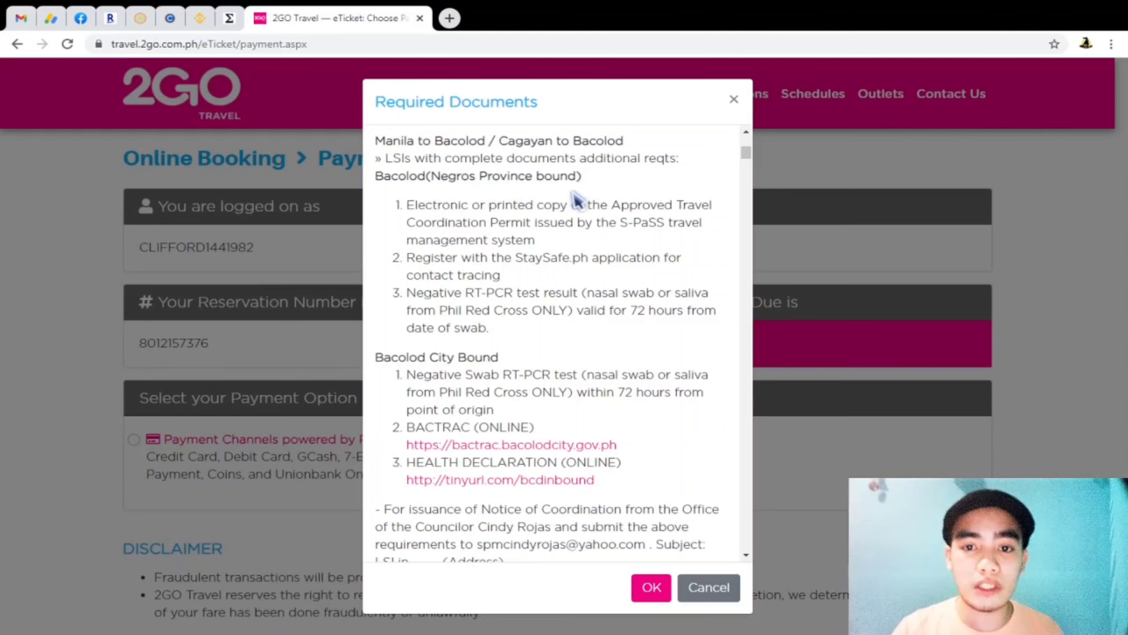
Scroll the Required Documents notice down to the Puerto Princesa entries.
scroll(497, 238, "down", 2)
scroll(497, 235, "up", 2)
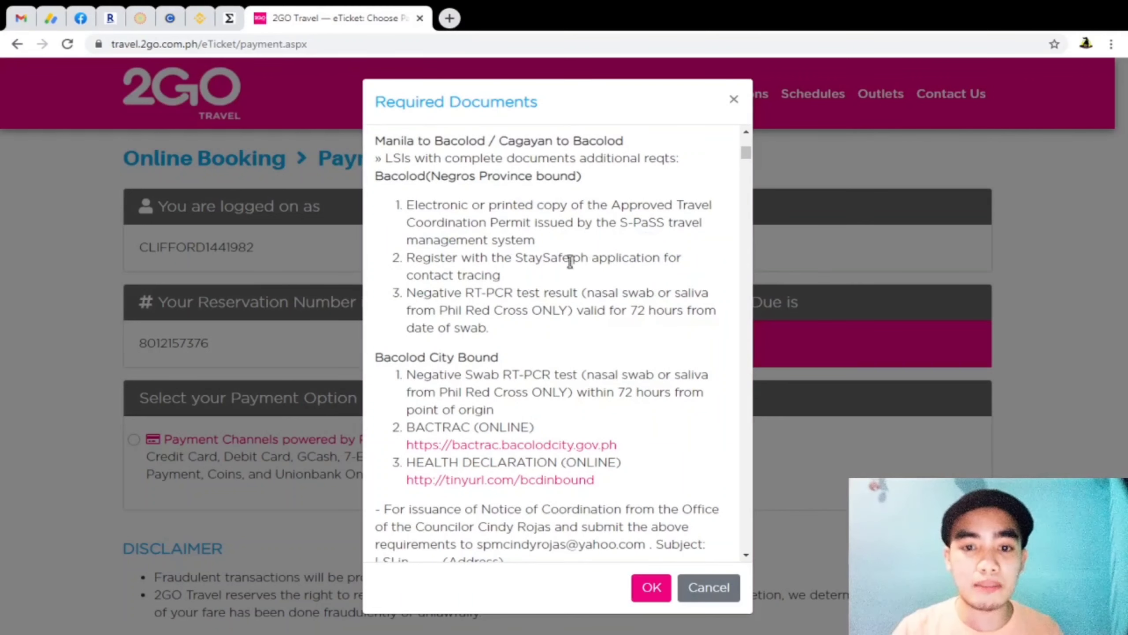
scroll(484, 264, "down", 3)
scroll(506, 284, "up", 1)
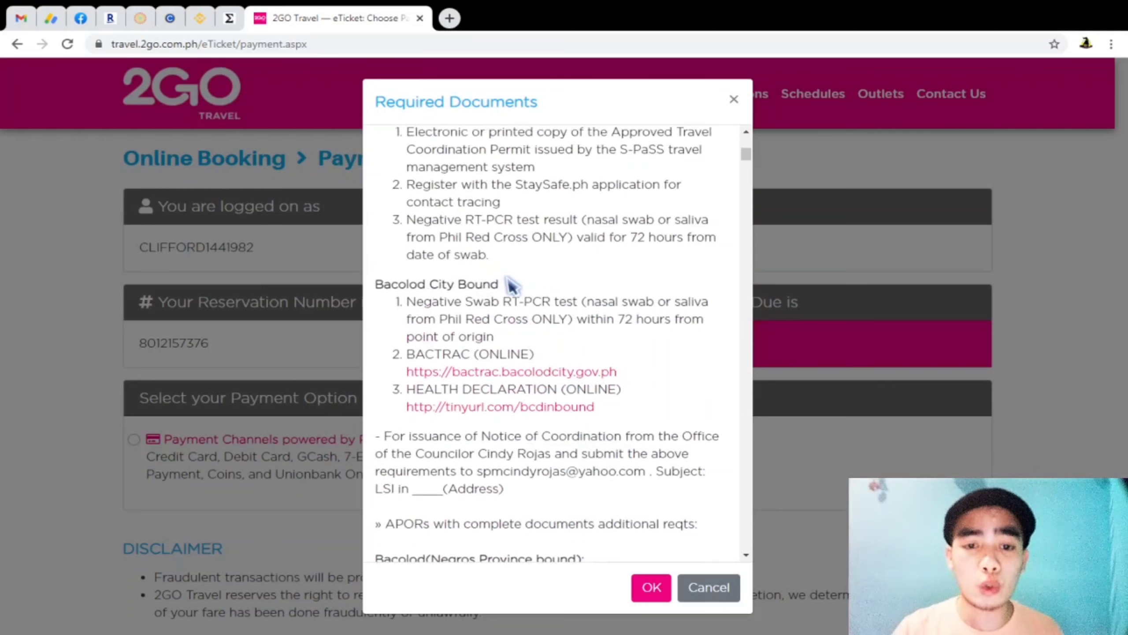
scroll(511, 291, "up", 2)
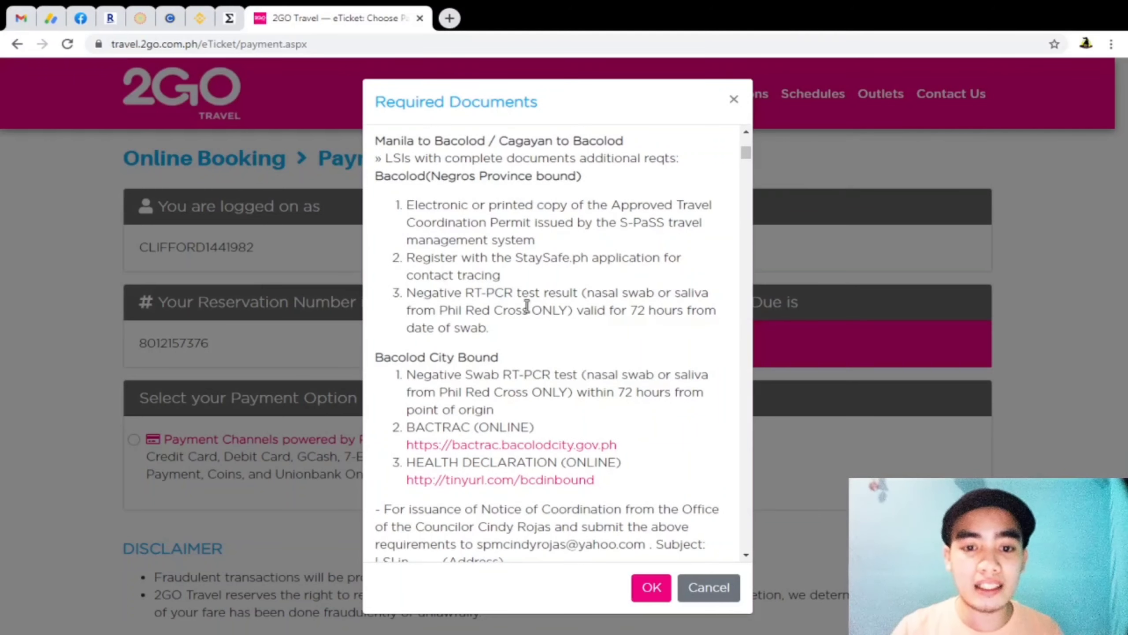
scroll(547, 322, "down", 2)
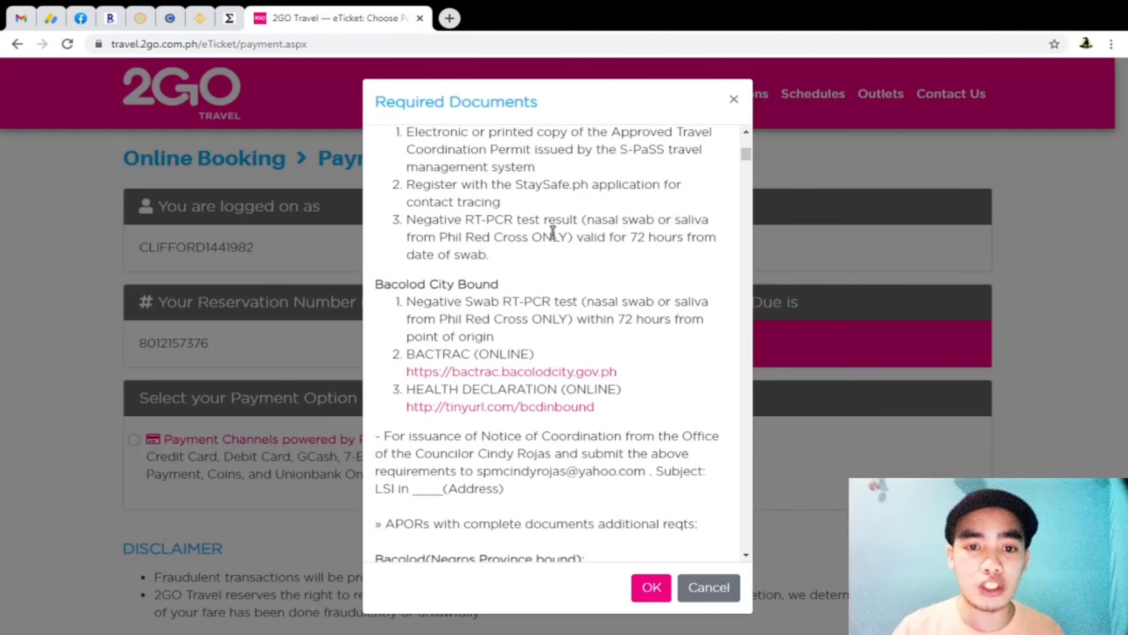
scroll(568, 284, "down", 2)
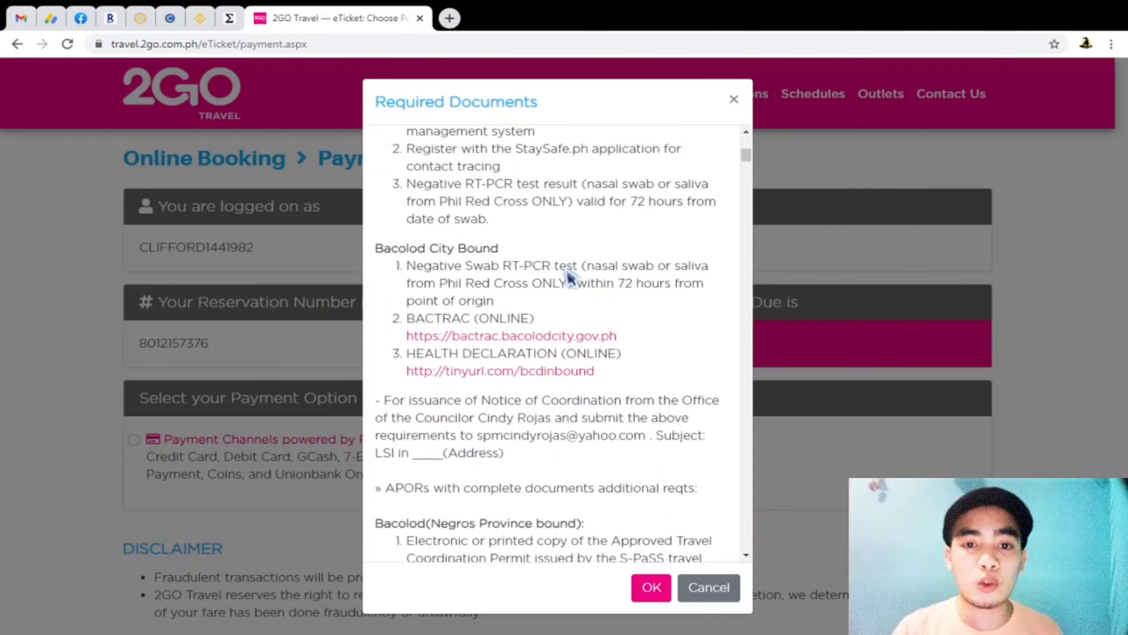
scroll(542, 280, "up", 2)
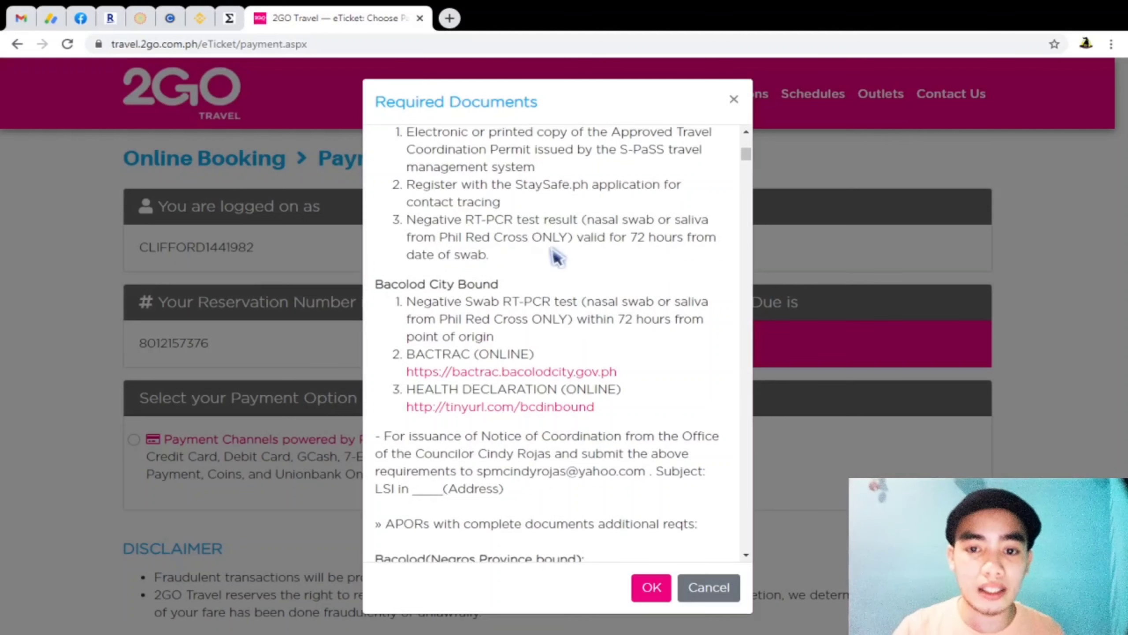
scroll(557, 257, "down", 2)
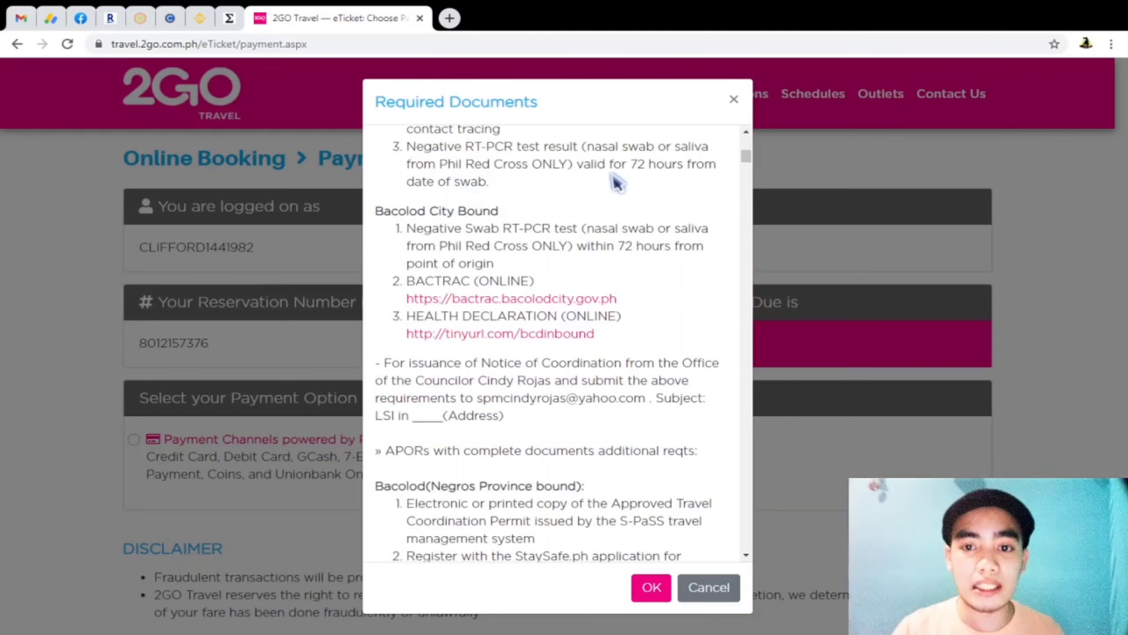
scroll(558, 222, "down", 2)
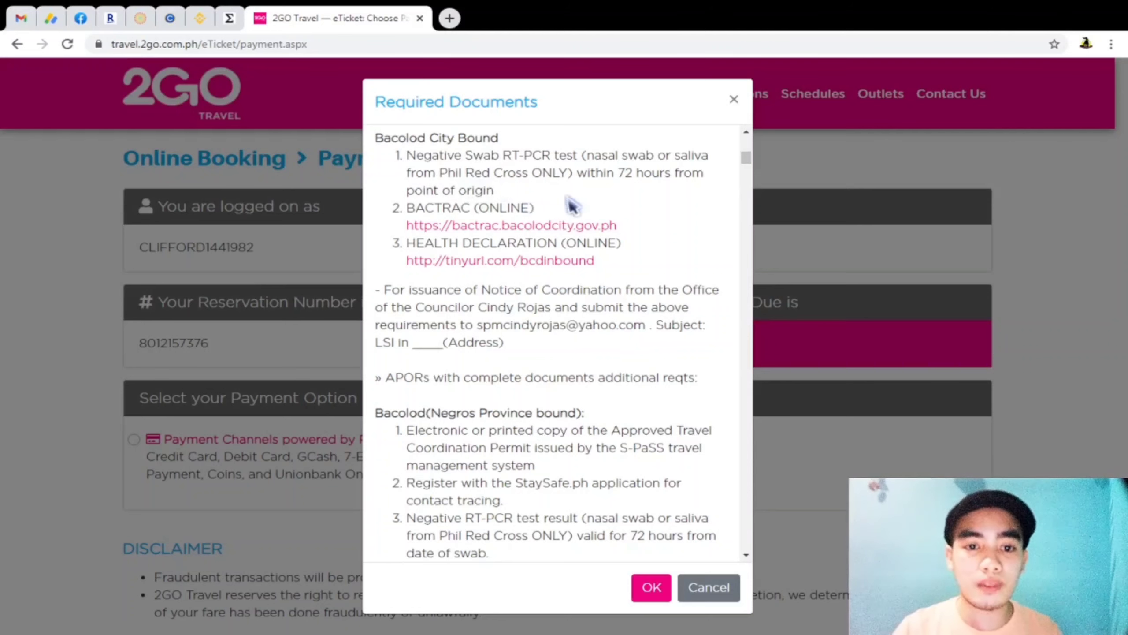
scroll(537, 294, "down", 2)
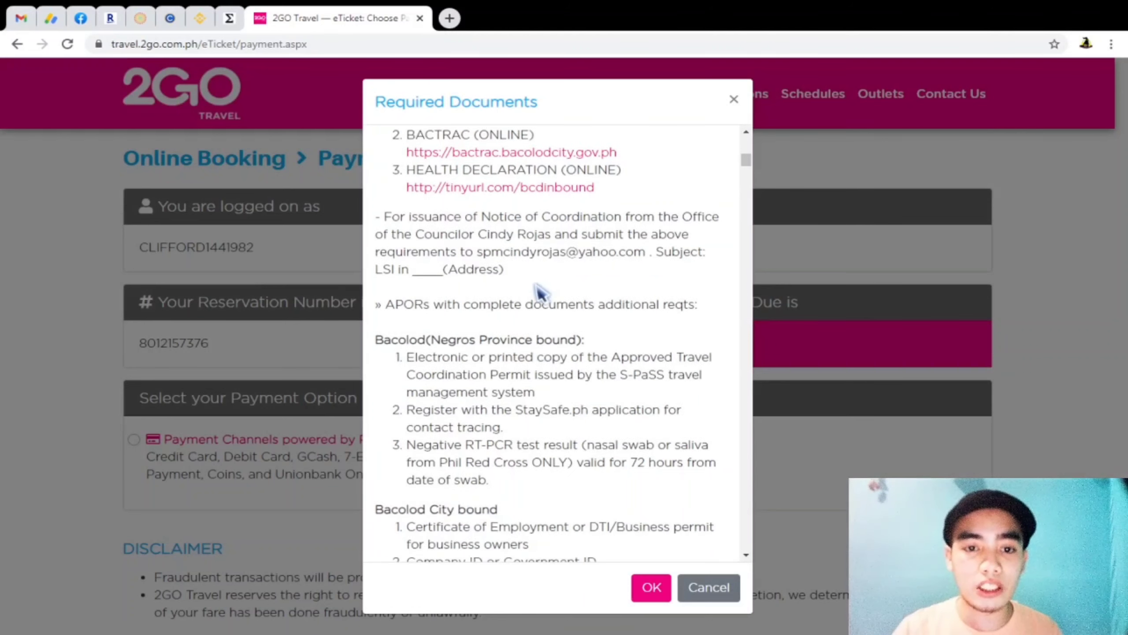
scroll(533, 291, "down", 2)
scroll(569, 264, "down", 15)
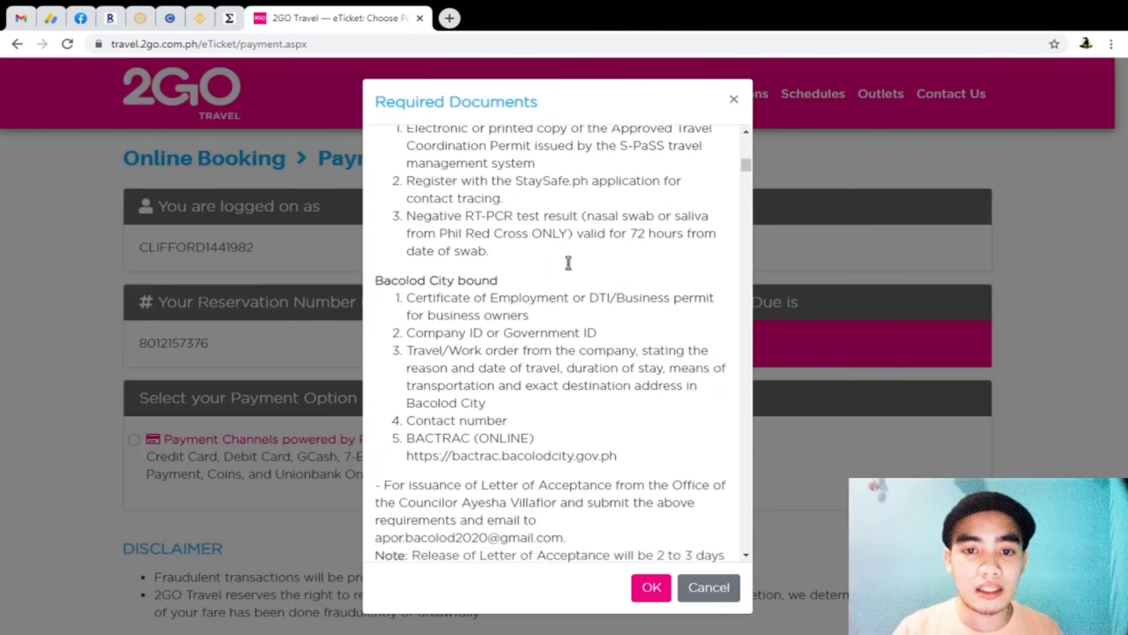
scroll(566, 262, "down", 15)
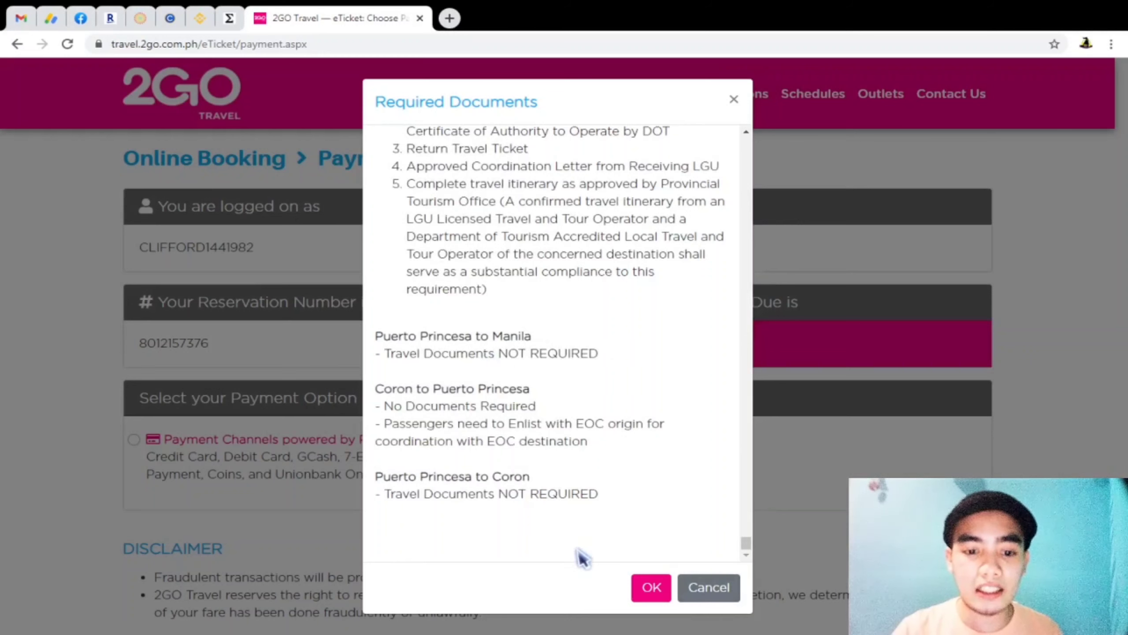
Accept the Required Documents notice and continue with Payment Channels powered by Paynamics.
left_click(652, 587)
scroll(528, 428, "down", 3)
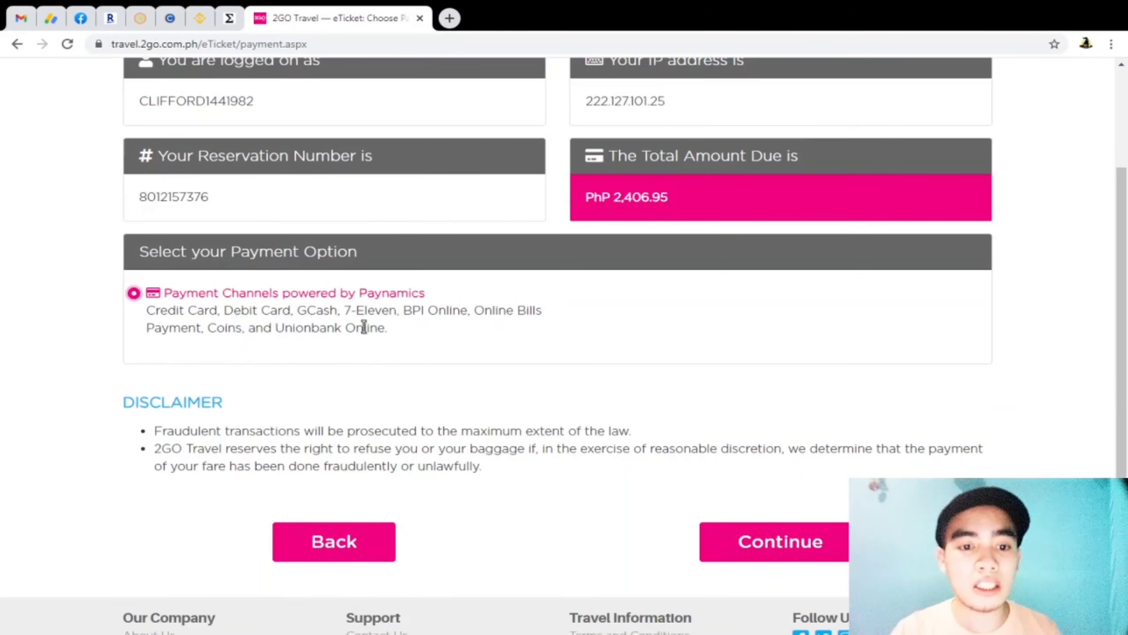
scroll(494, 270, "down", 2)
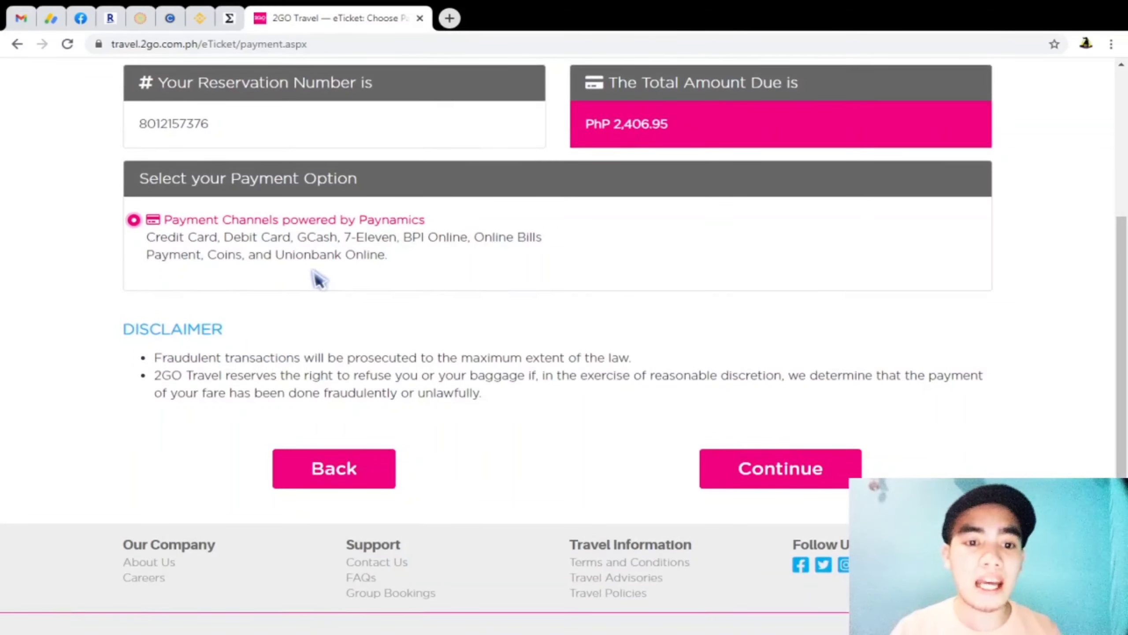
scroll(320, 278, "down", 1)
scroll(368, 279, "up", 2)
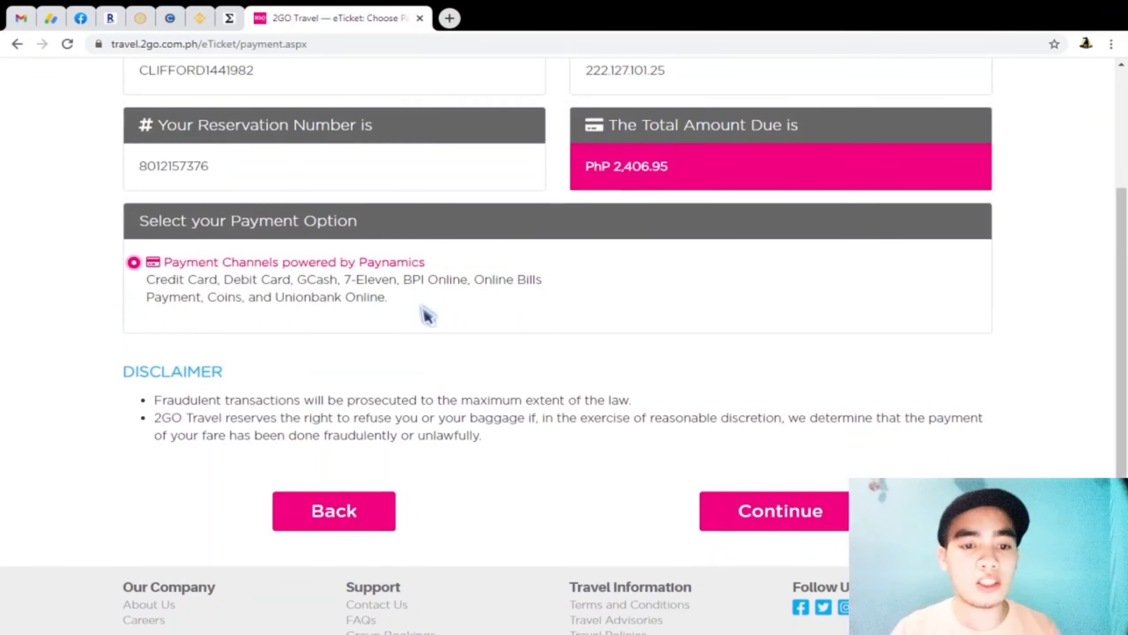
scroll(427, 315, "up", 4)
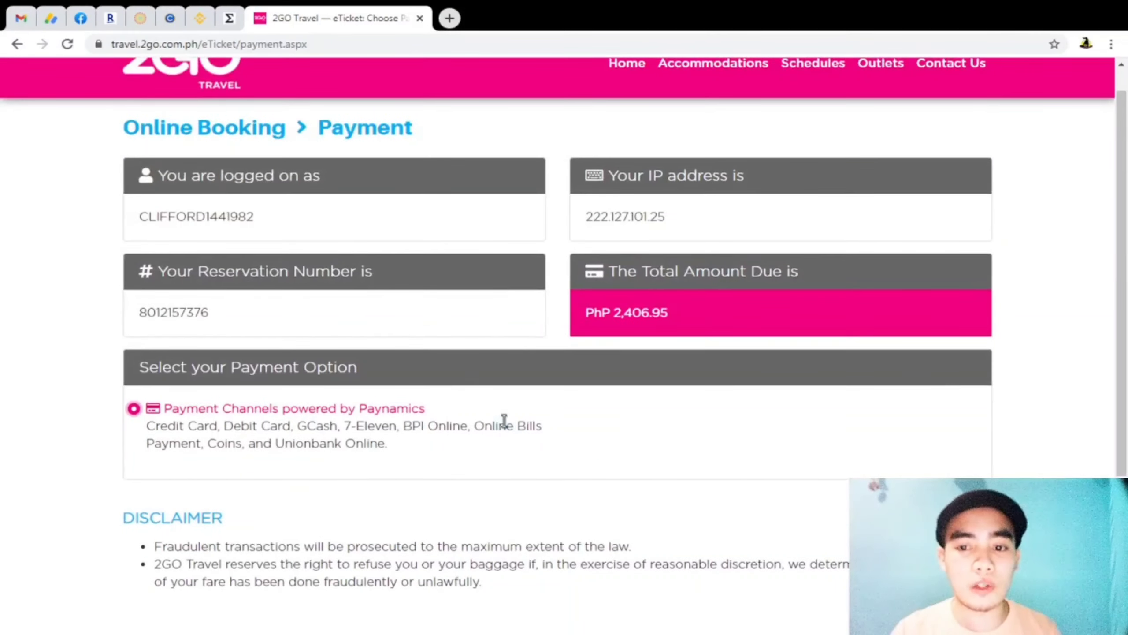
scroll(504, 420, "down", 4)
left_click(744, 517)
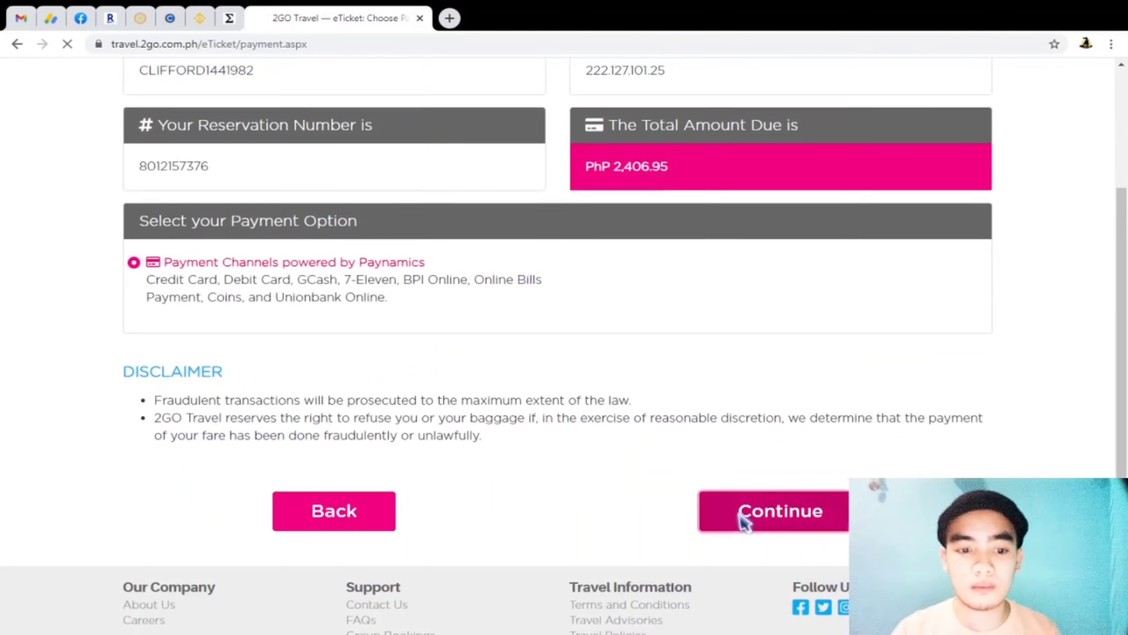
Review the Verify Payment page showing PhP 2406.95, highlighting the reservation number.
scroll(625, 424, "down", 2)
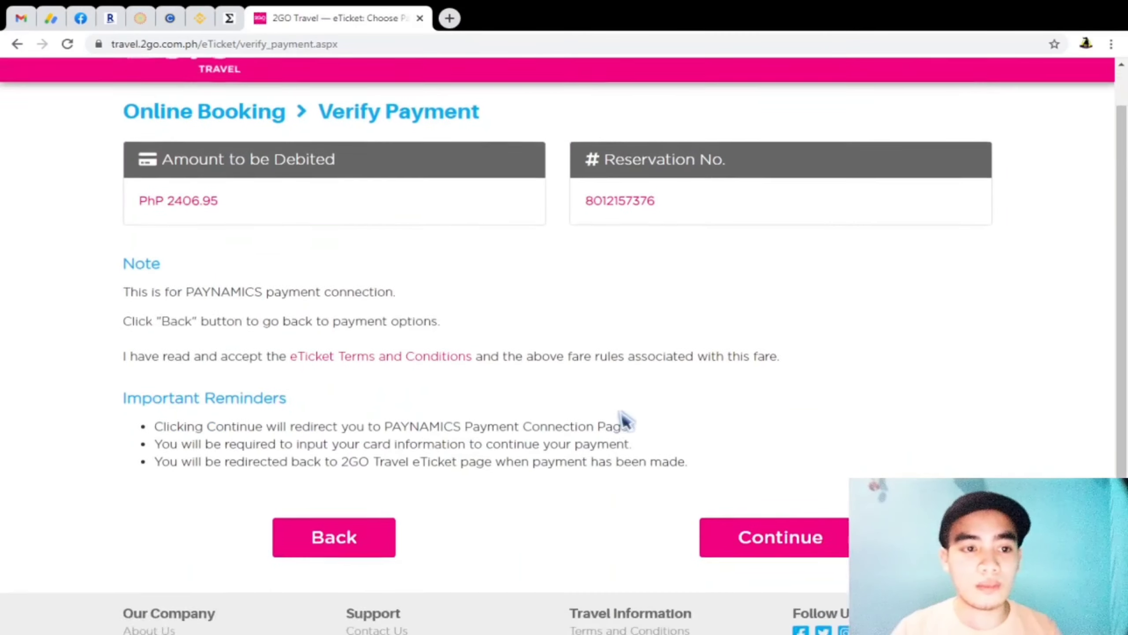
scroll(590, 390, "up", 2)
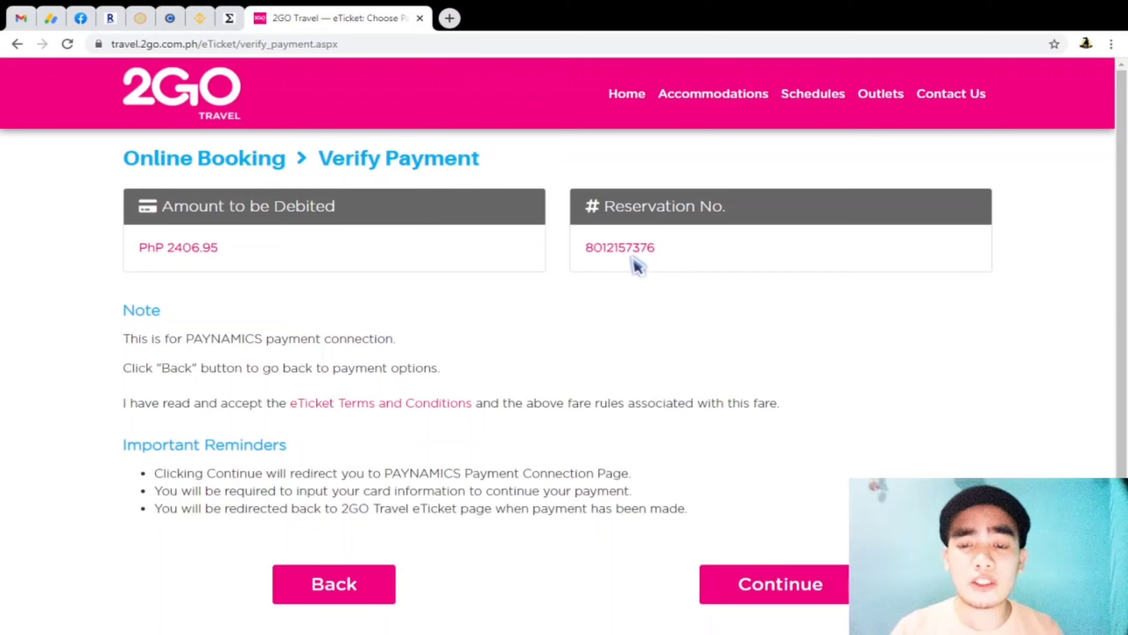
left_click_drag(567, 250, 726, 252)
left_click(727, 260)
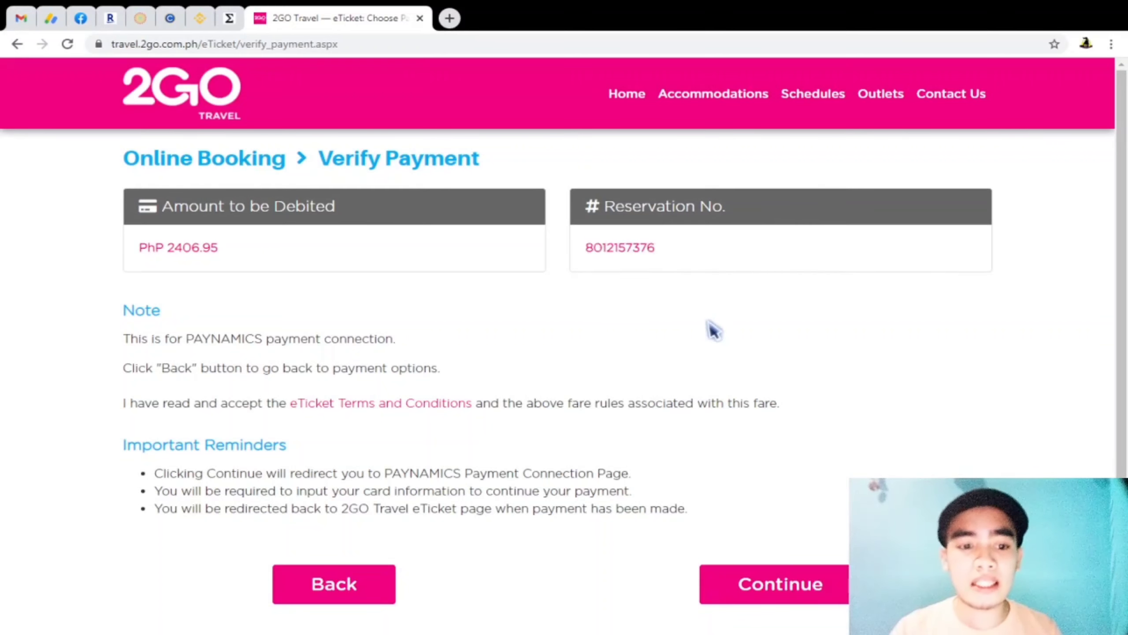
scroll(713, 325, "down", 2)
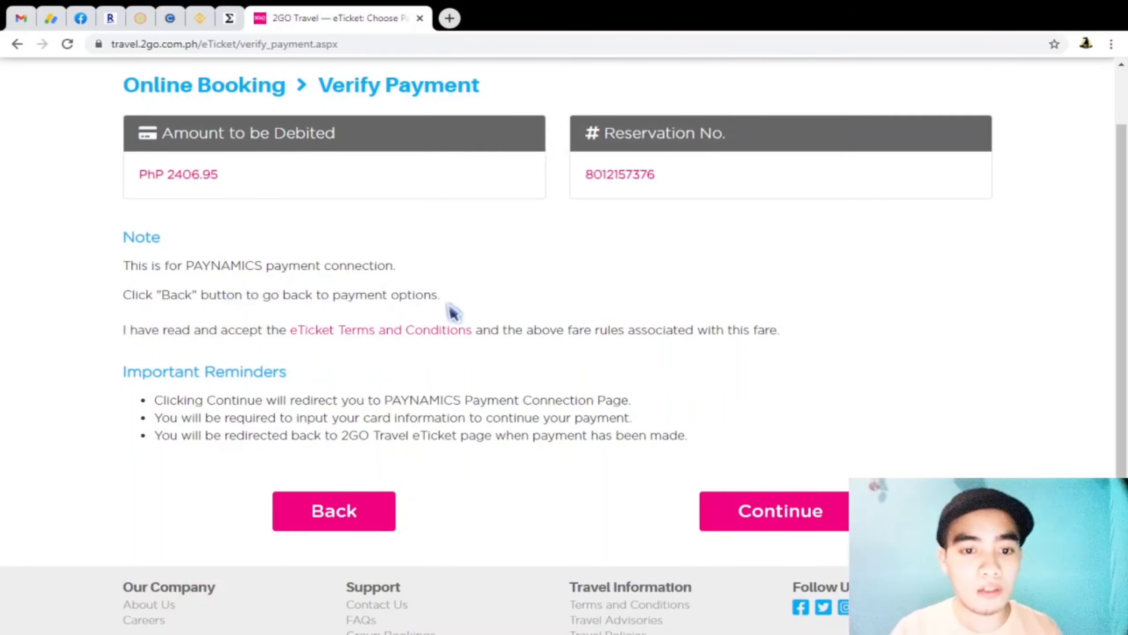
scroll(408, 352, "down", 3)
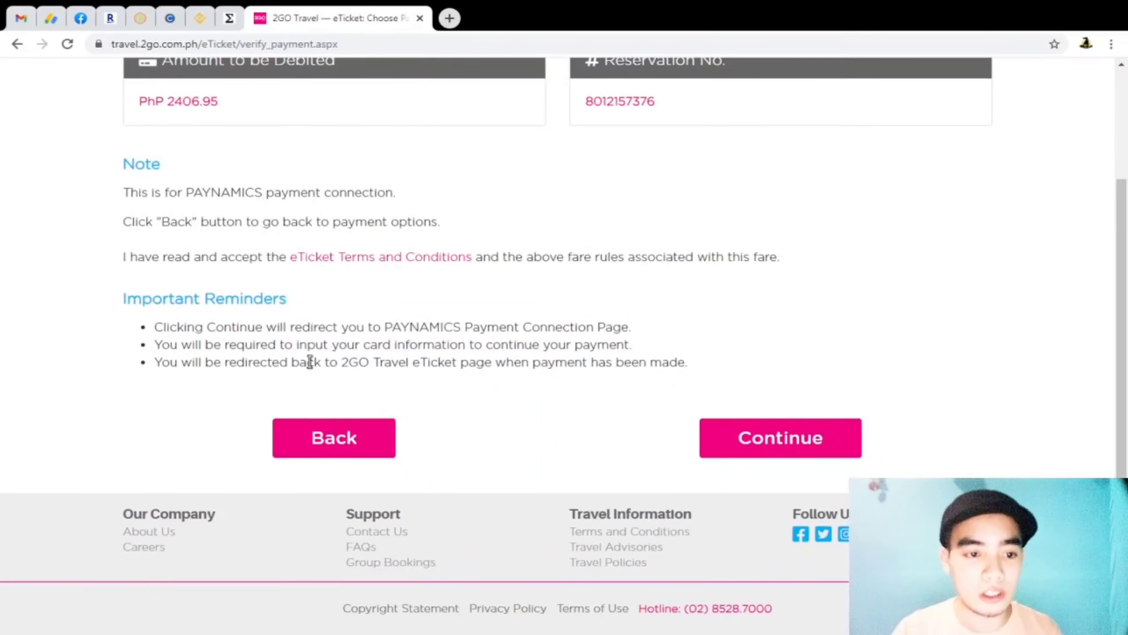
Continue to Paynamics Paygate, acknowledge the redirect alert, and agree to the terms and conditions.
left_click(763, 433)
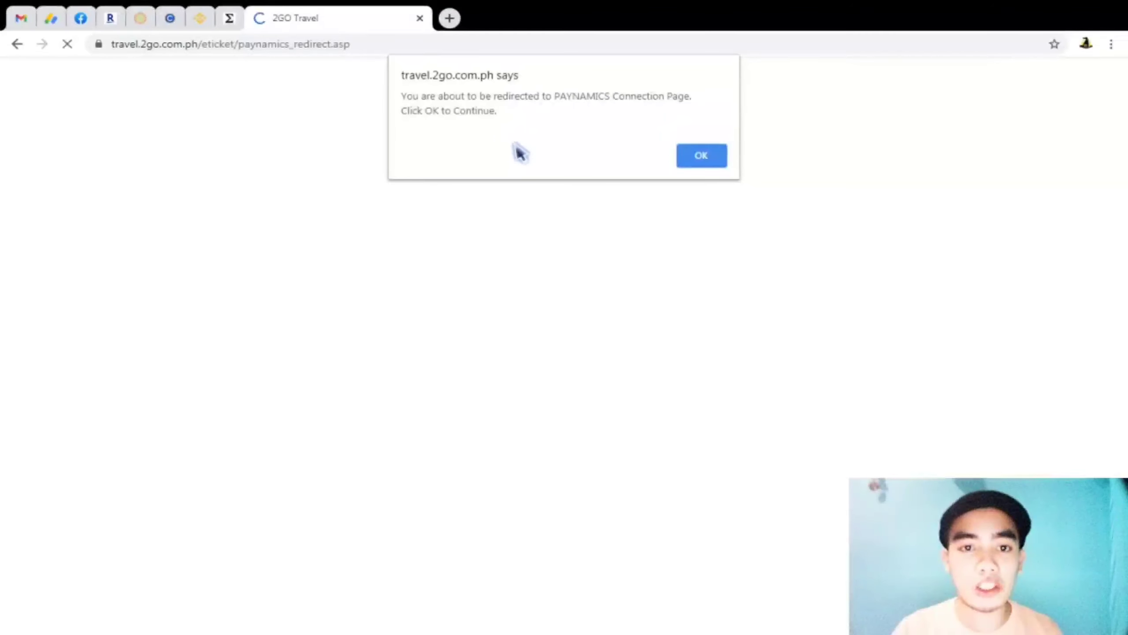
left_click(699, 163)
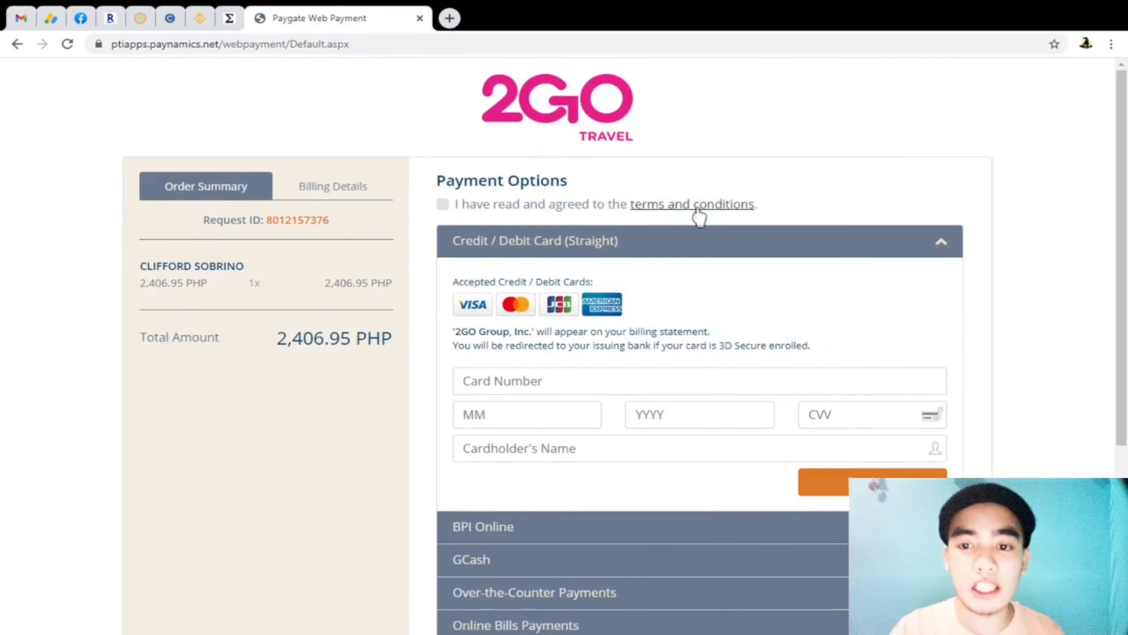
left_click(442, 204)
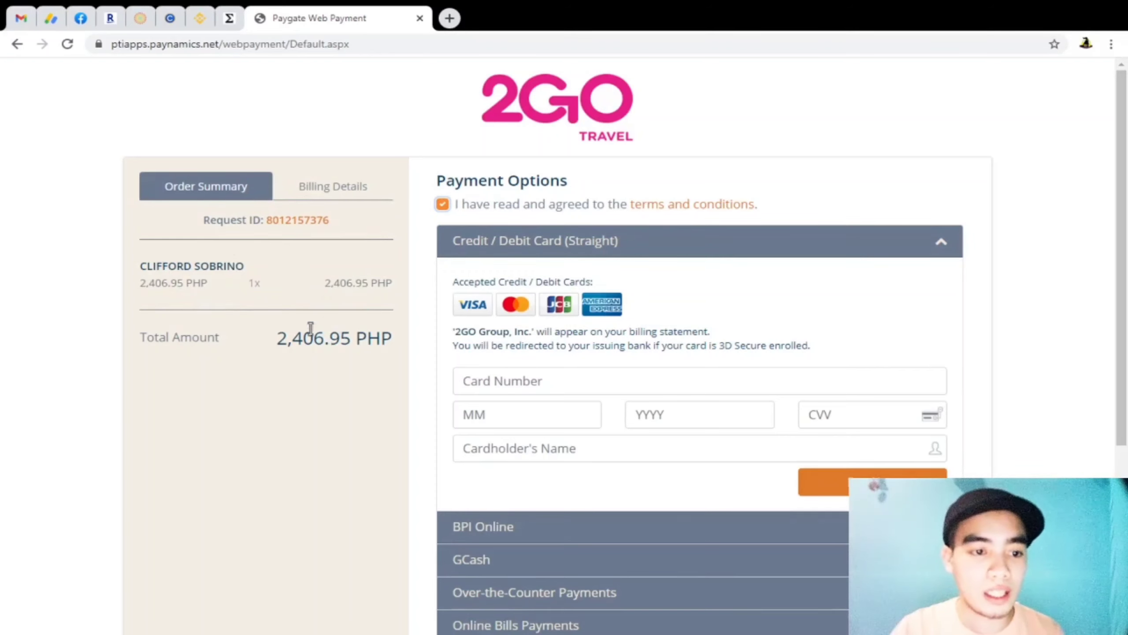
Compare the Card, Over-the-Counter, Online Bills, BancNet, Coins and UBP Online payment sections.
scroll(546, 211, "down", 2)
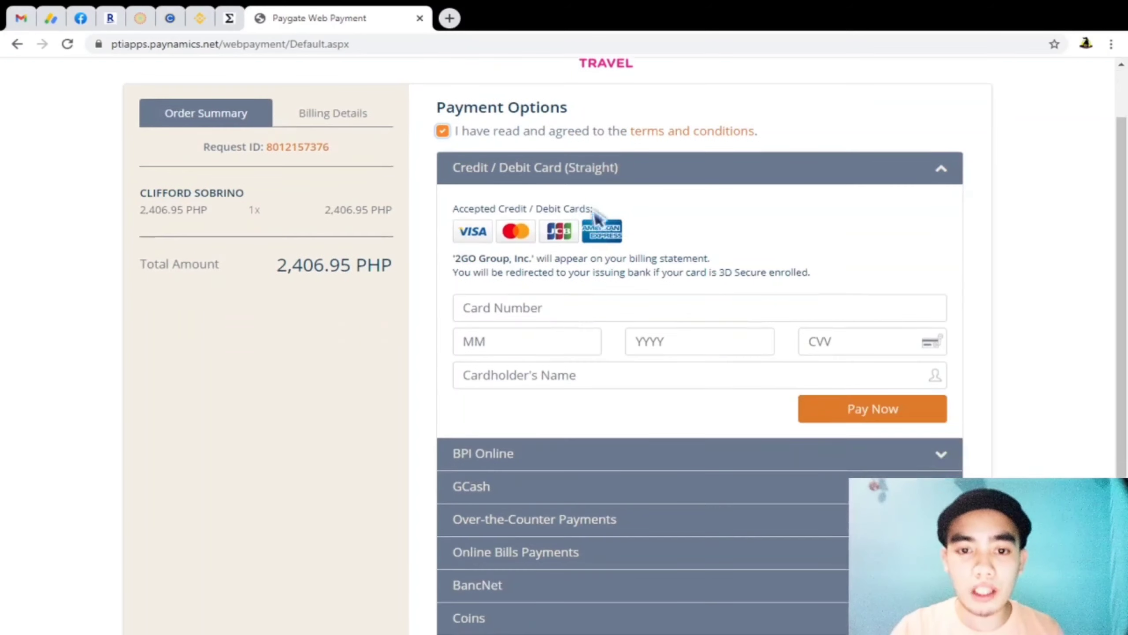
left_click(929, 178)
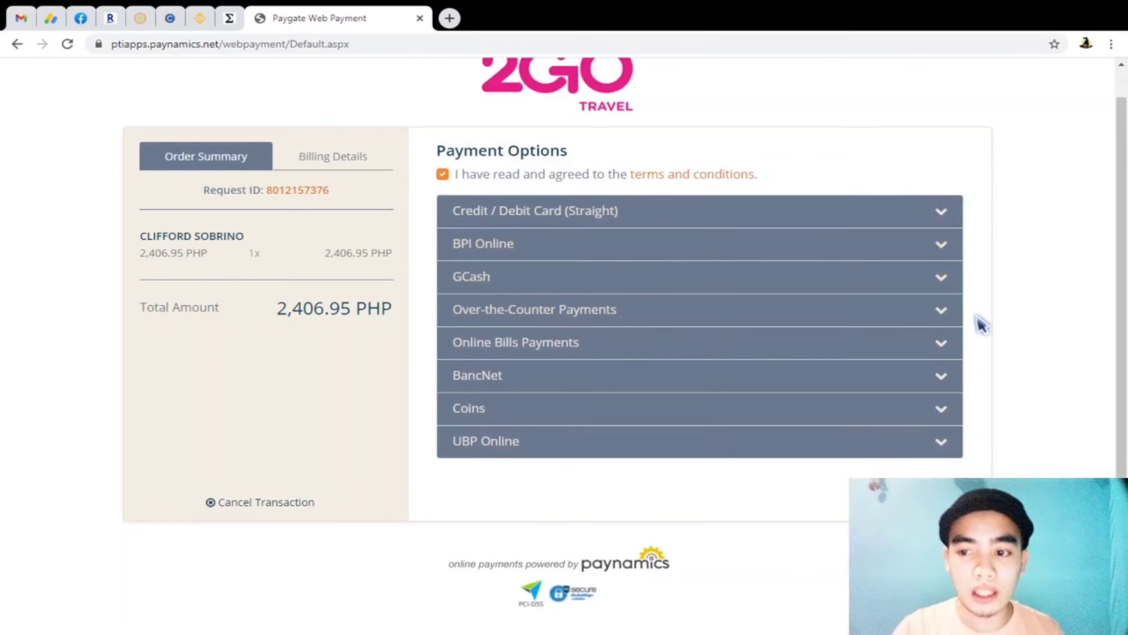
left_click(941, 315)
scroll(941, 323, "down", 1)
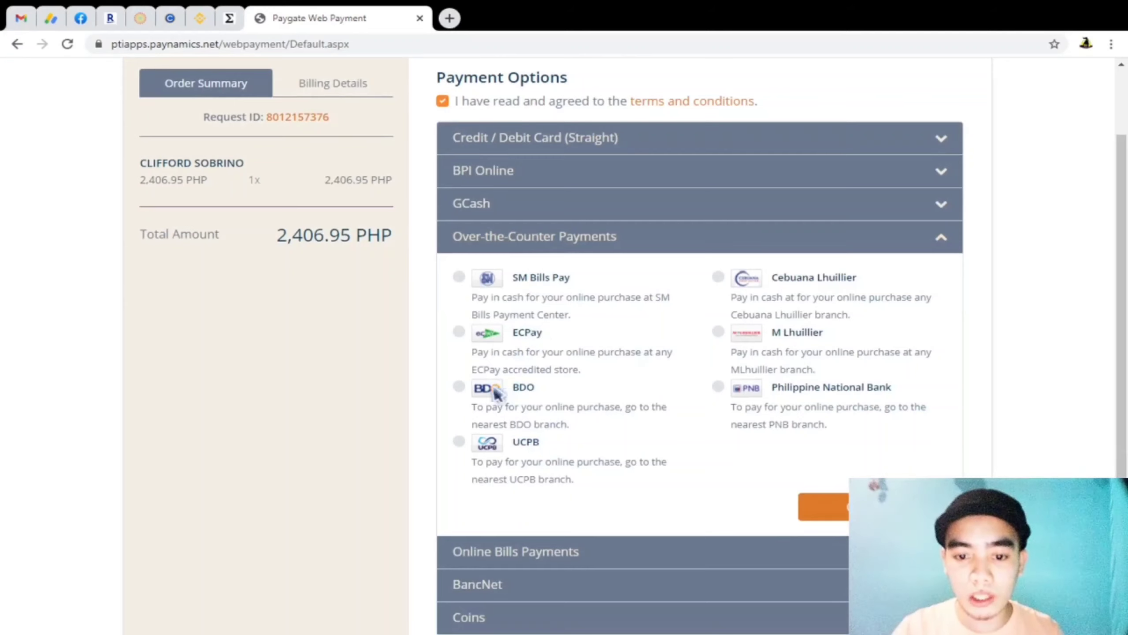
left_click(951, 248)
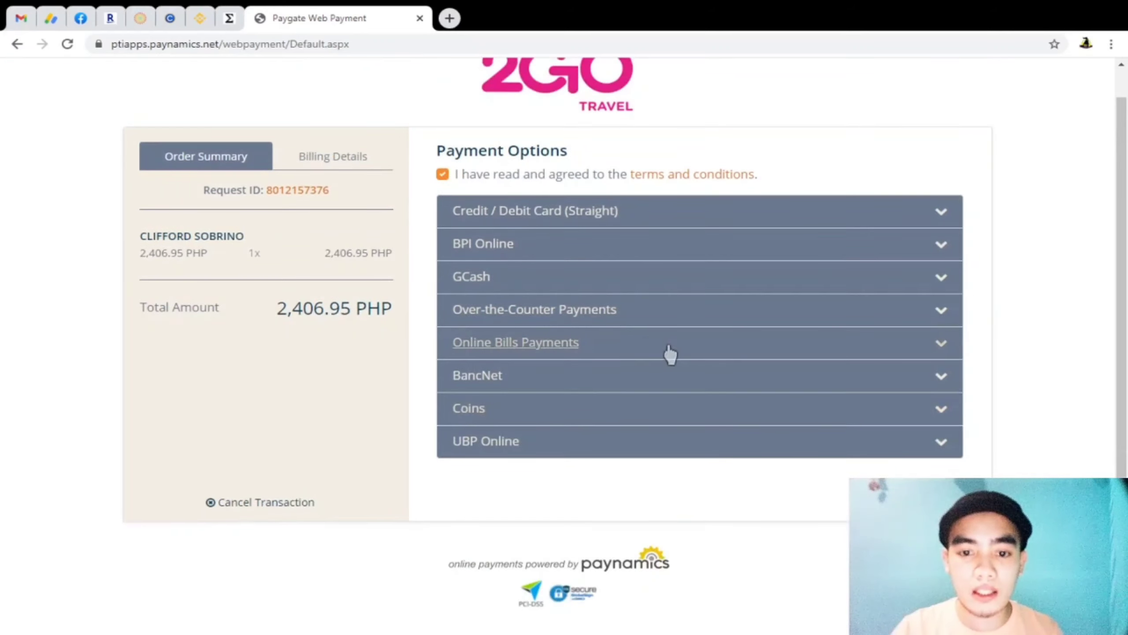
left_click(944, 346)
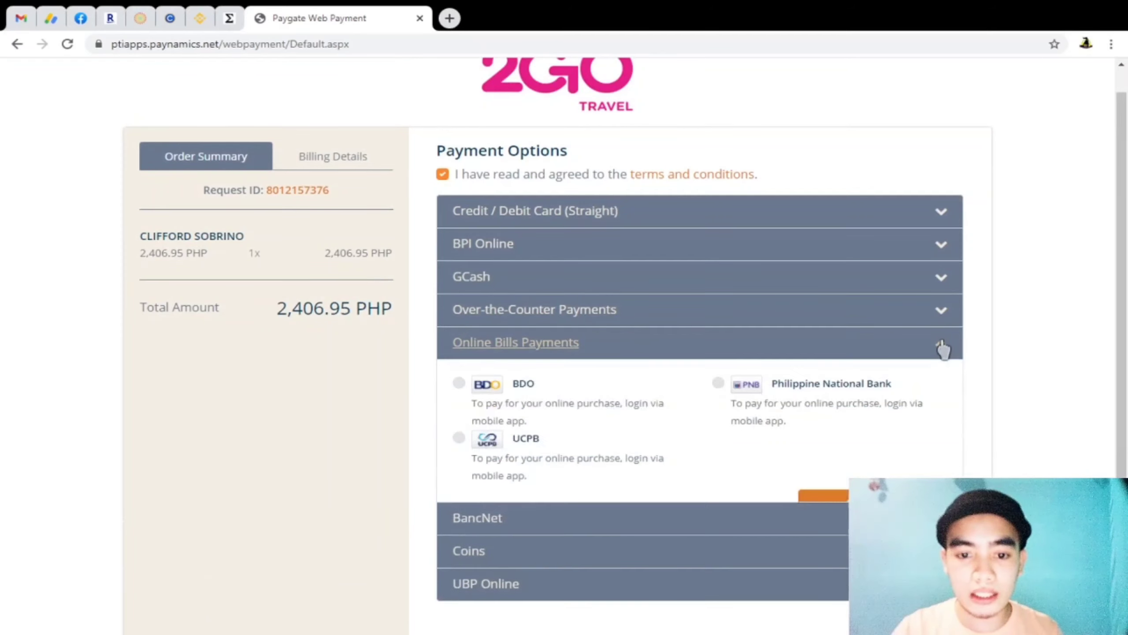
left_click(940, 352)
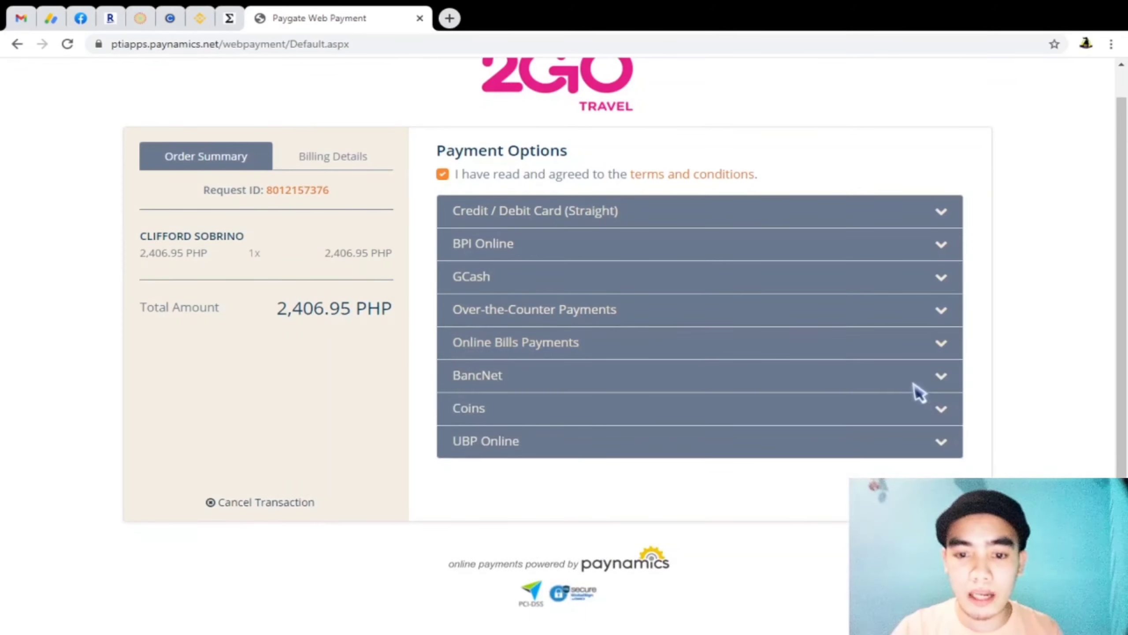
left_click(946, 378)
scroll(941, 418, "down", 3)
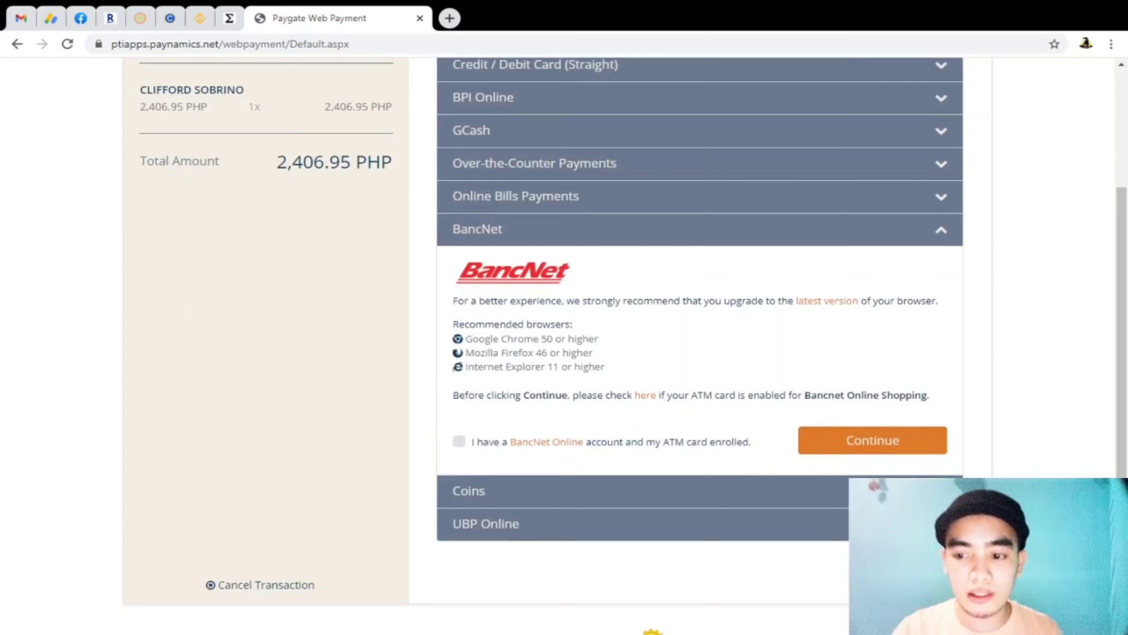
left_click(941, 491)
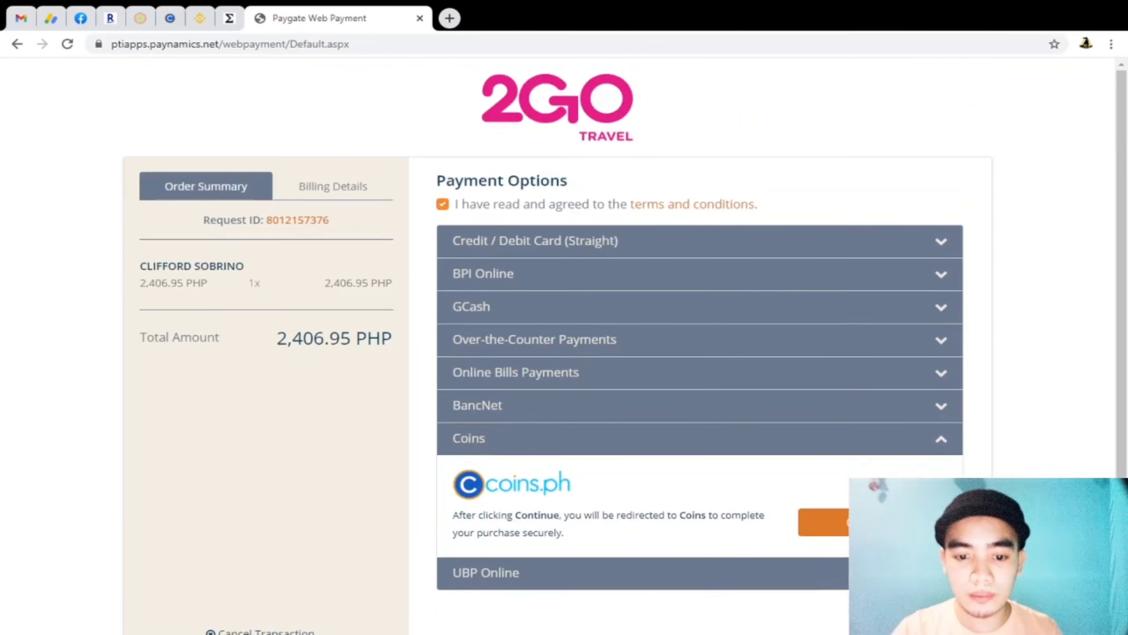
scroll(957, 456, "down", 3)
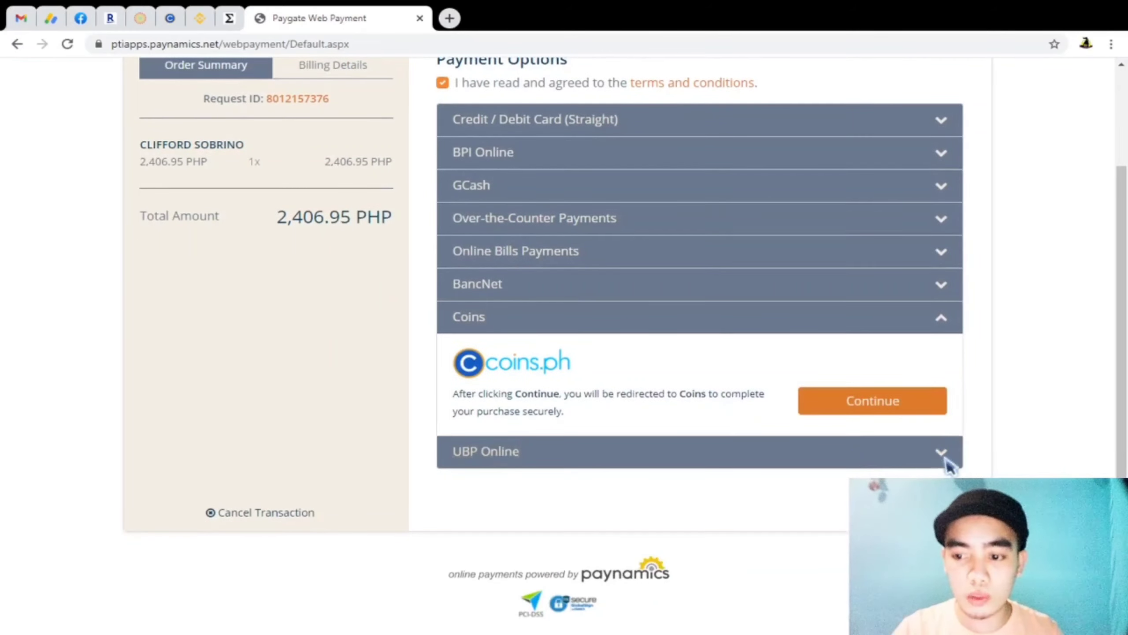
left_click(943, 454)
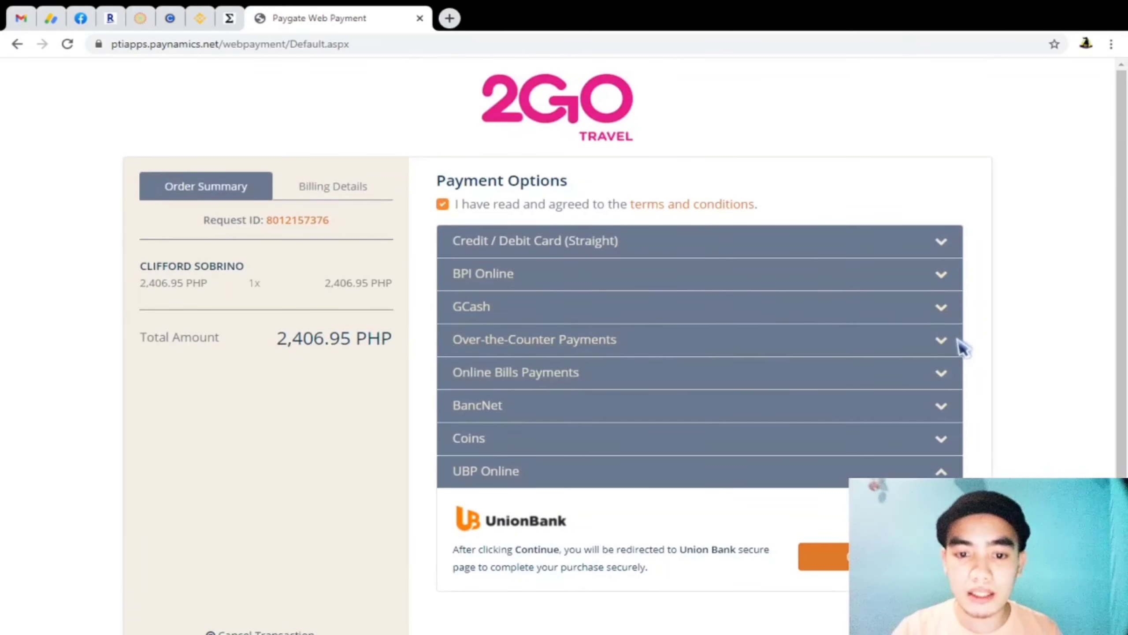
Recheck the Over-the-Counter and Coins options, then select GCash as the payment method.
left_click(937, 342)
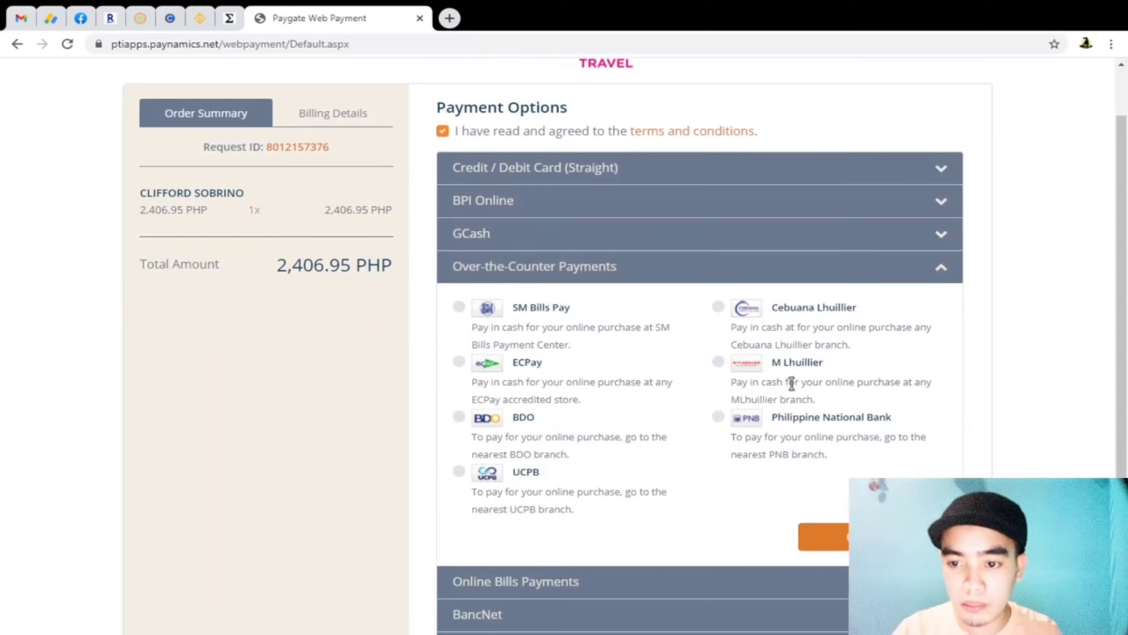
scroll(786, 420, "down", 3)
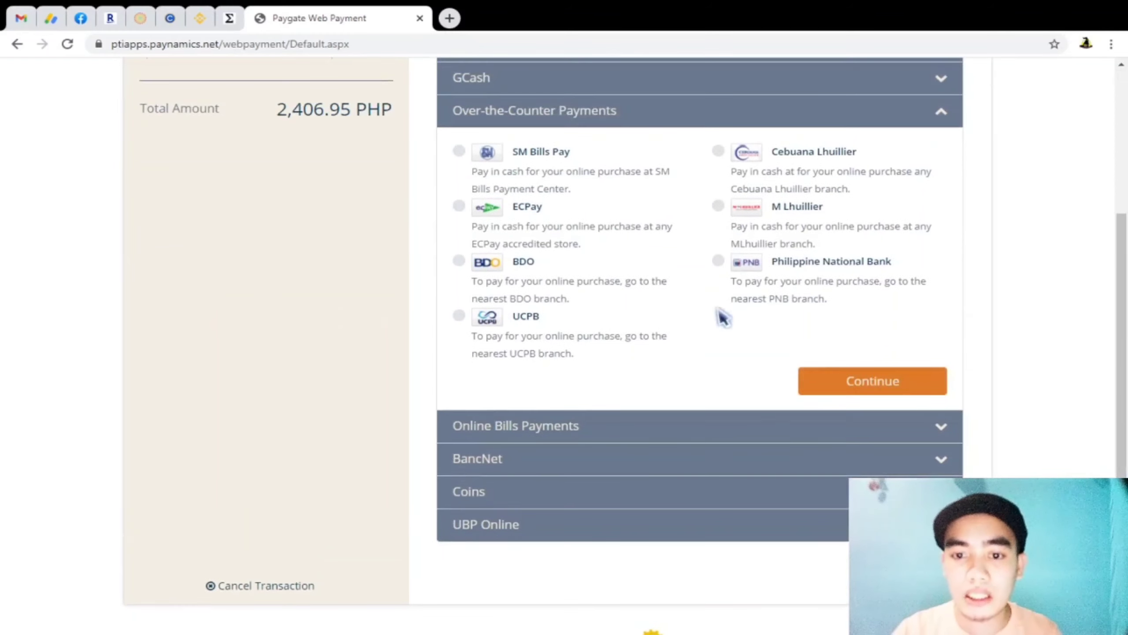
scroll(573, 327, "up", 3)
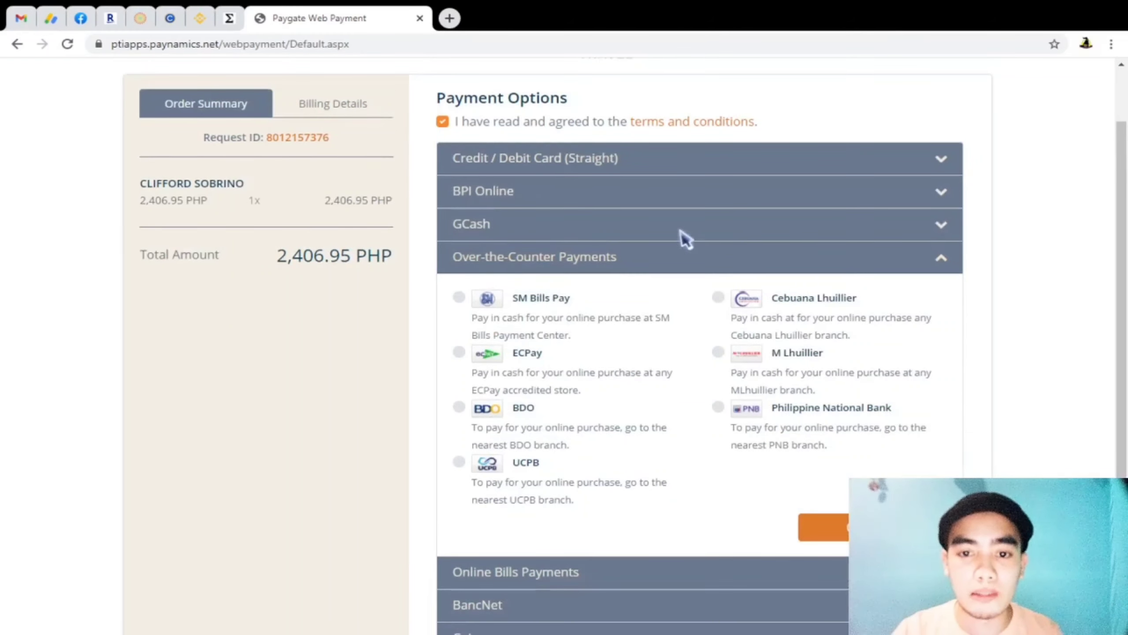
left_click(698, 257)
left_click(684, 356)
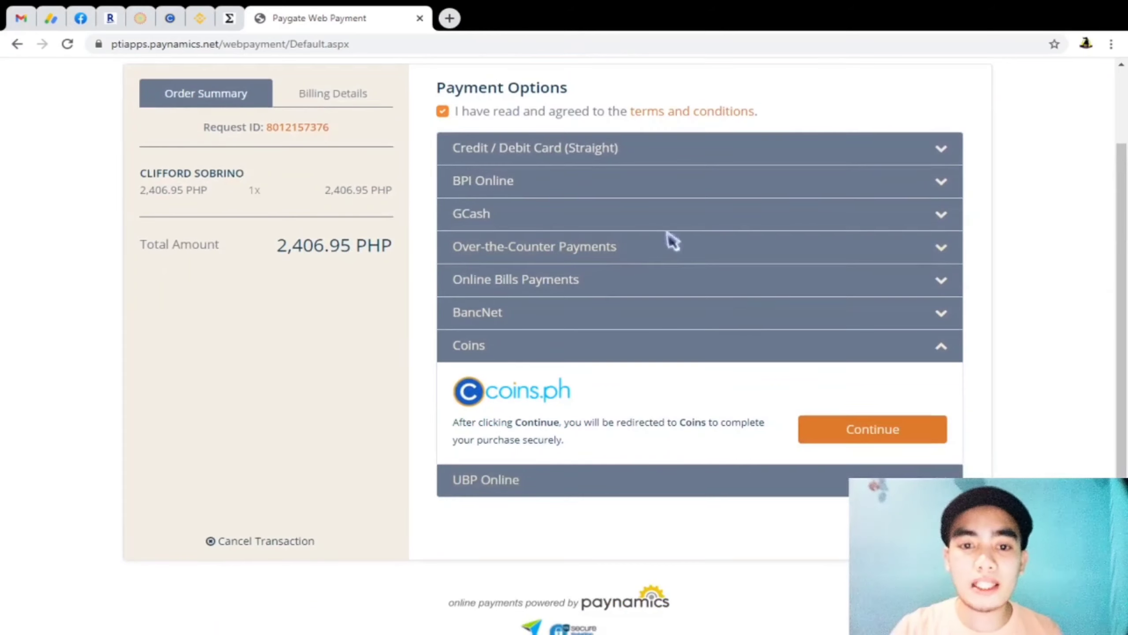
left_click(940, 221)
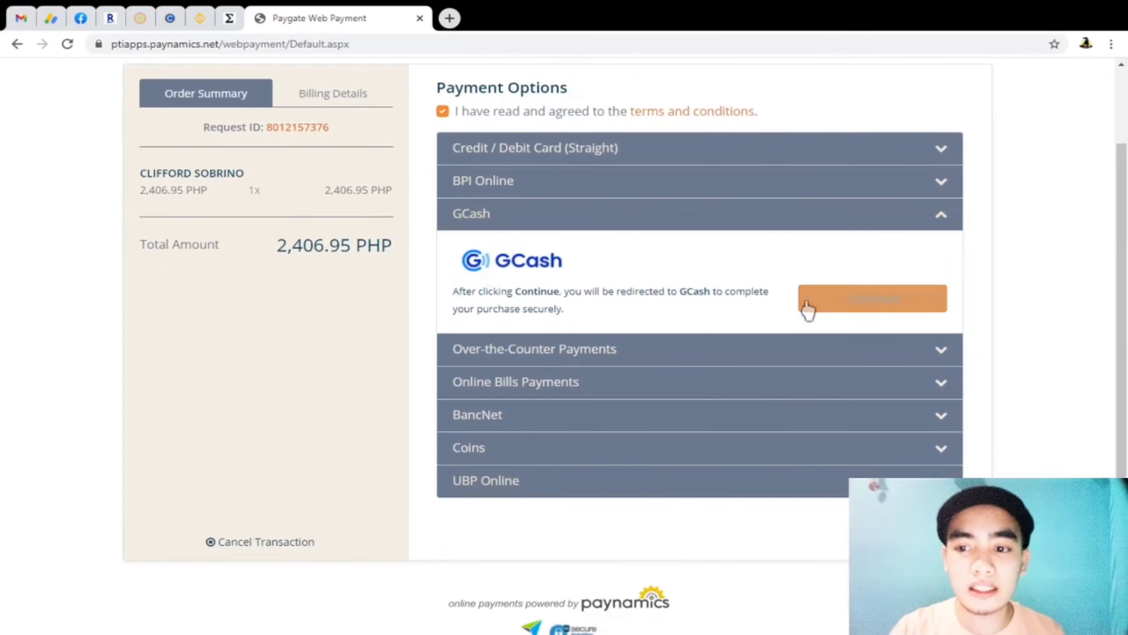
Proceed to GCash and enter the account's mobile number.
left_click(865, 305)
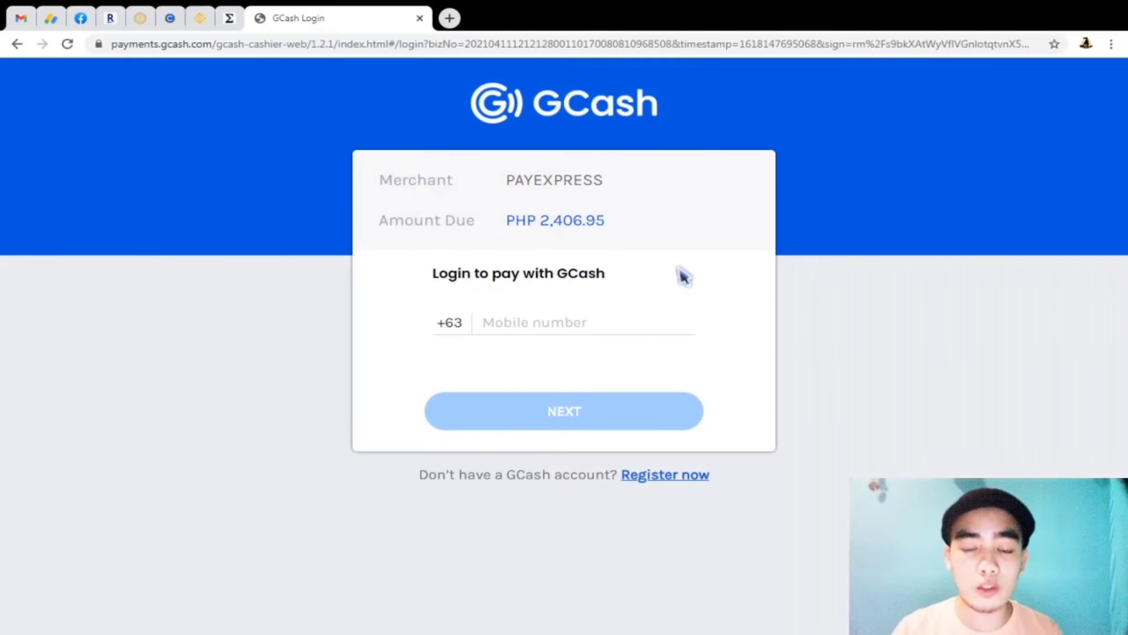
left_click(552, 330)
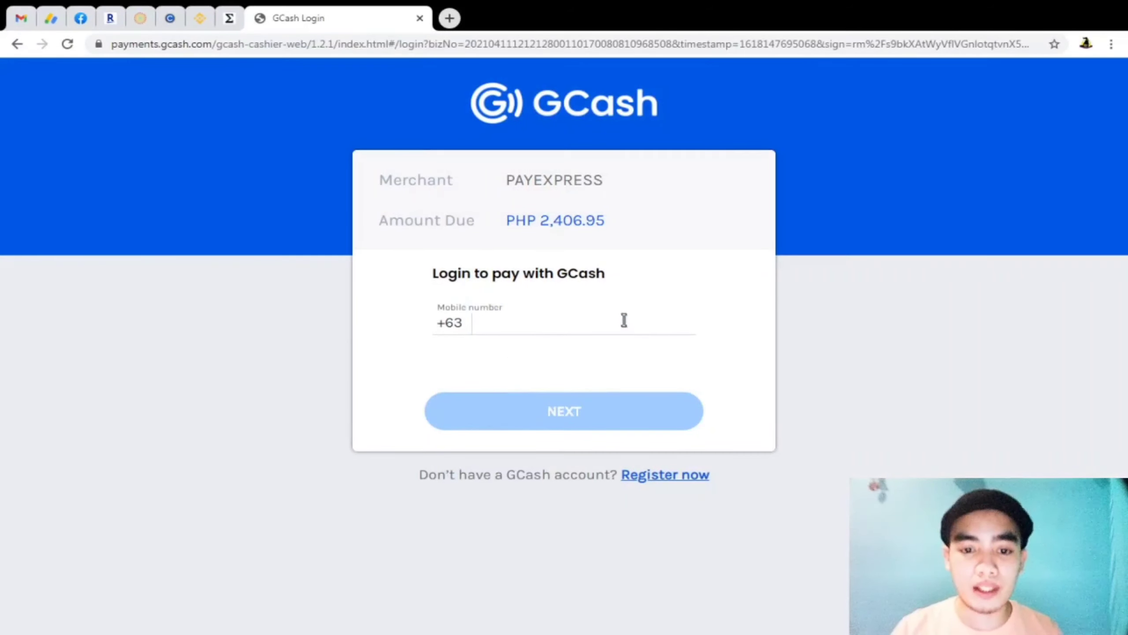
type("3")
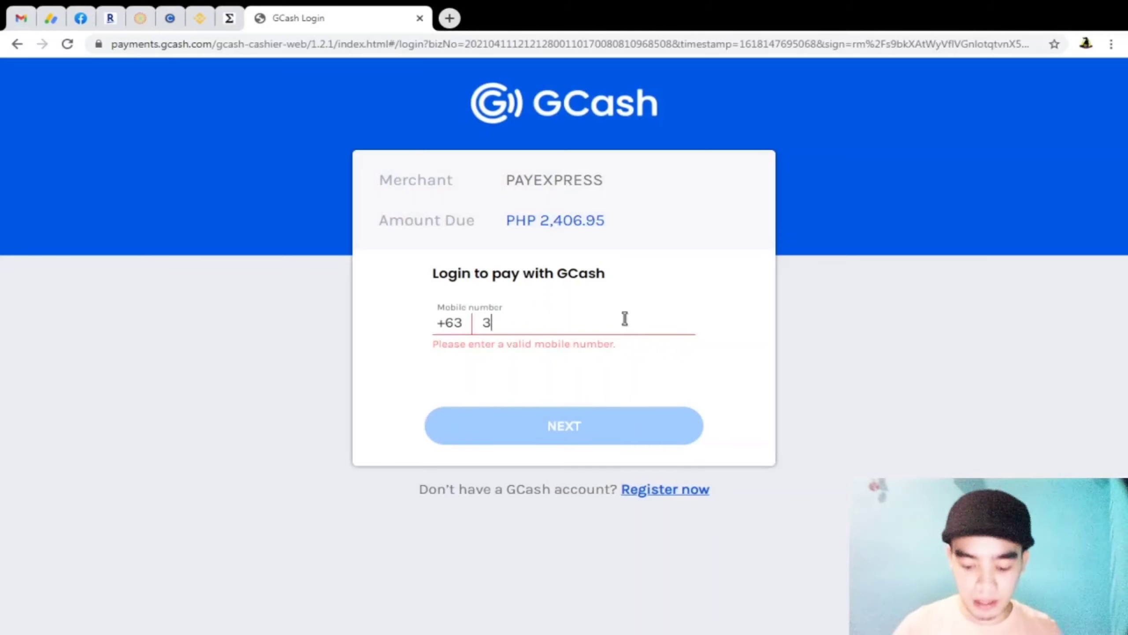
key("BackSpace")
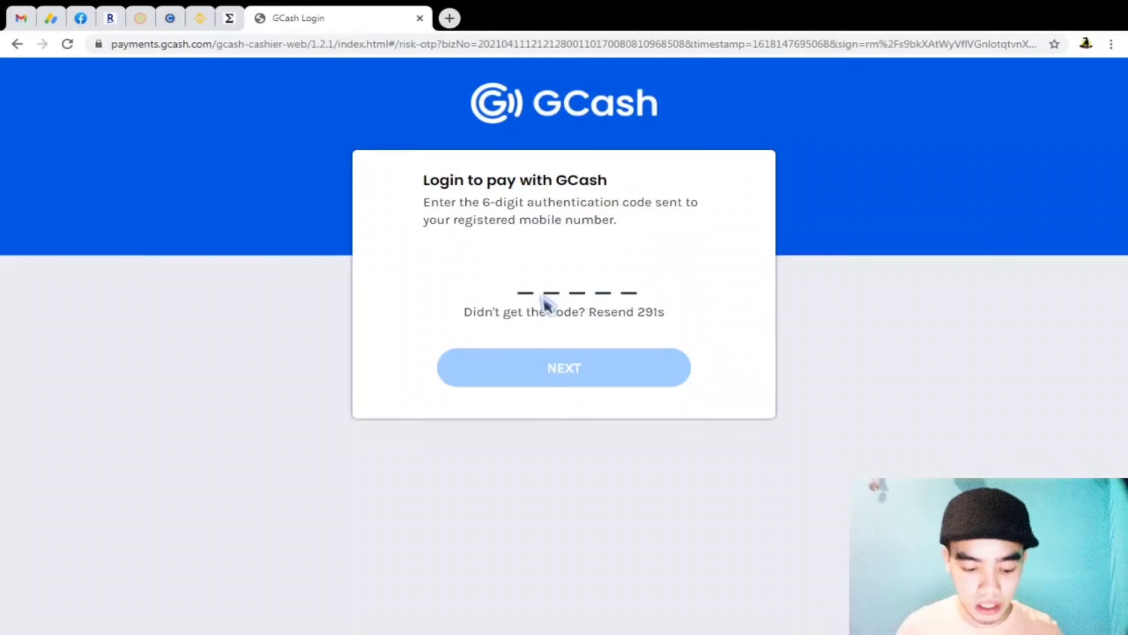
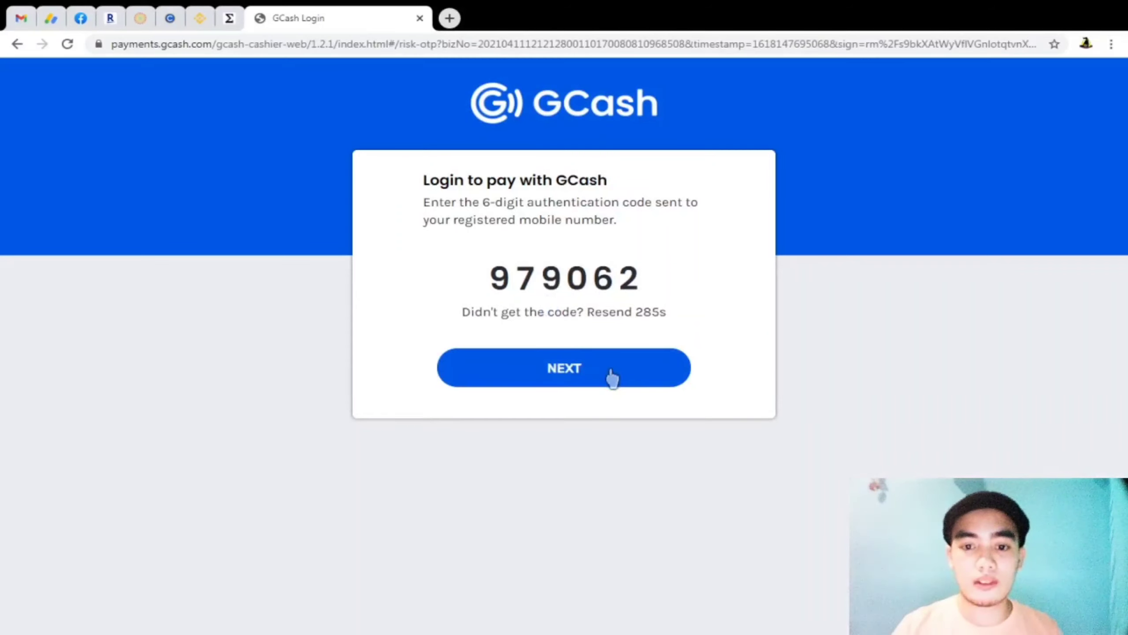
Submit the 6-digit authentication code and enter the 4-digit MPIN.
left_click(615, 376)
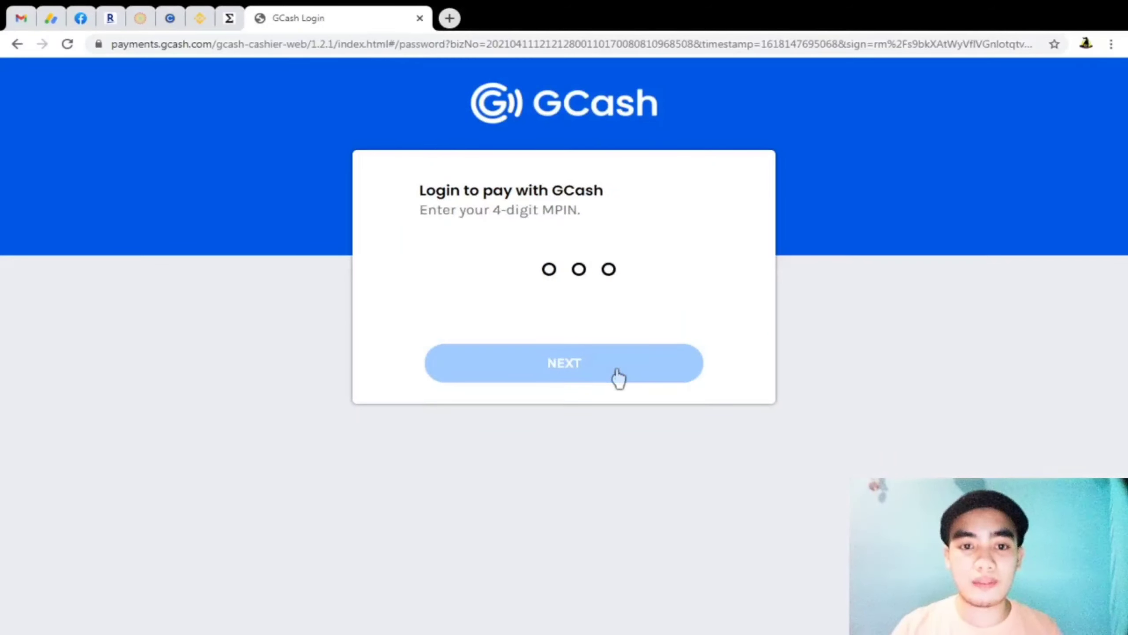
type("****")
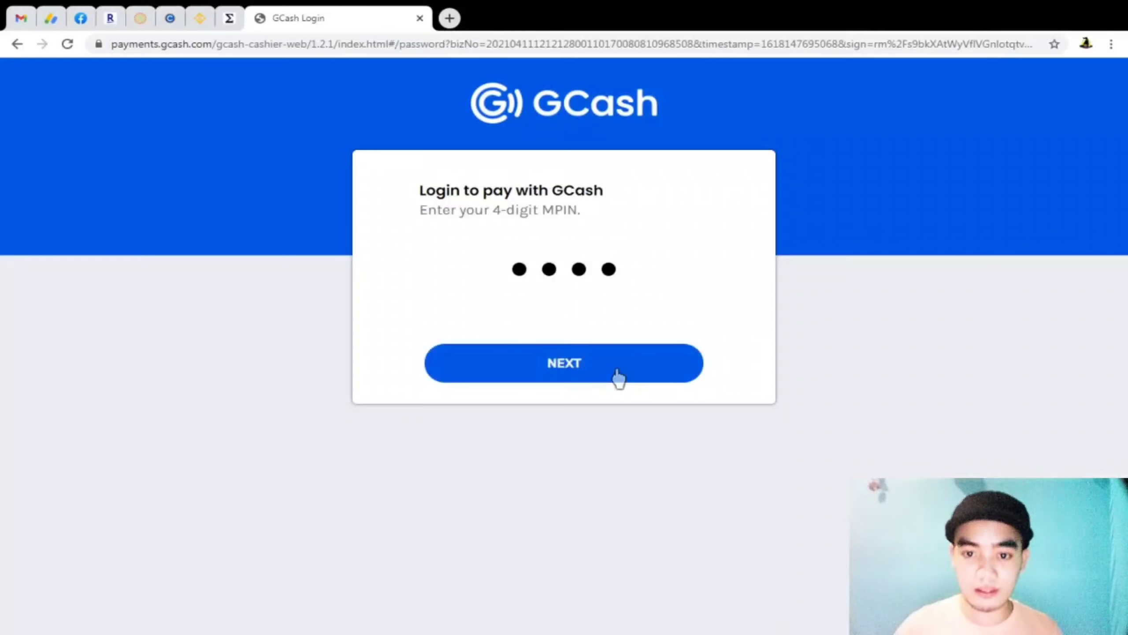
Submit the MPIN to log in to GCash for the PHP 2,406.95 payment.
left_click(620, 375)
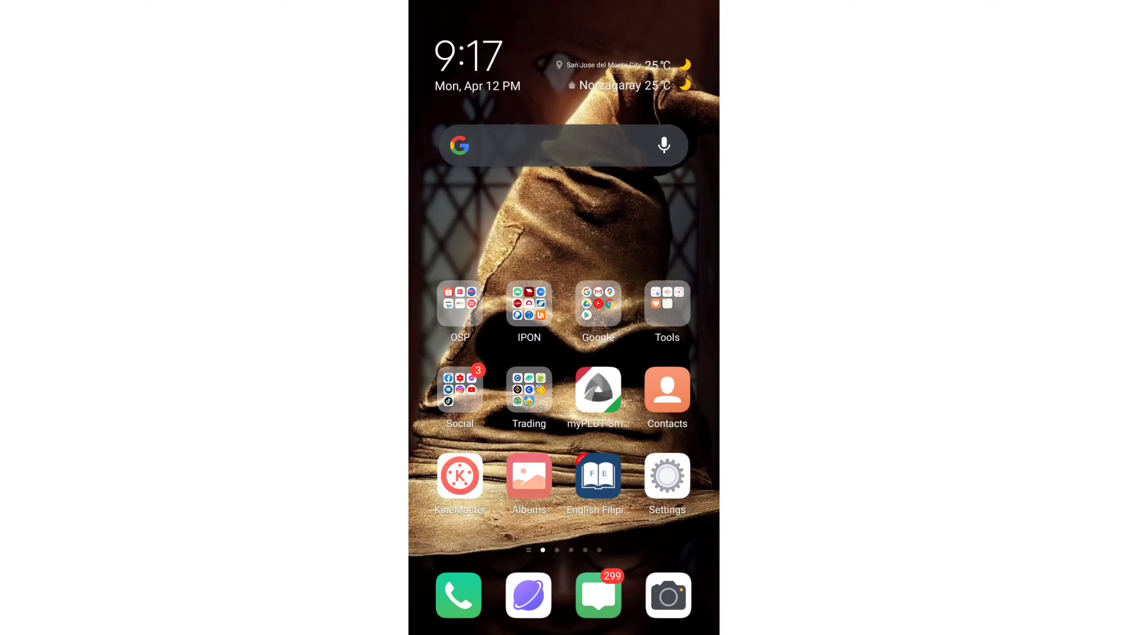
Open Gmail from the Google folder, read the 2GO e-Ticket email, and follow its itinerary receipt link.
left_click(598, 303)
left_click(565, 242)
scroll(590, 483, "up", 3)
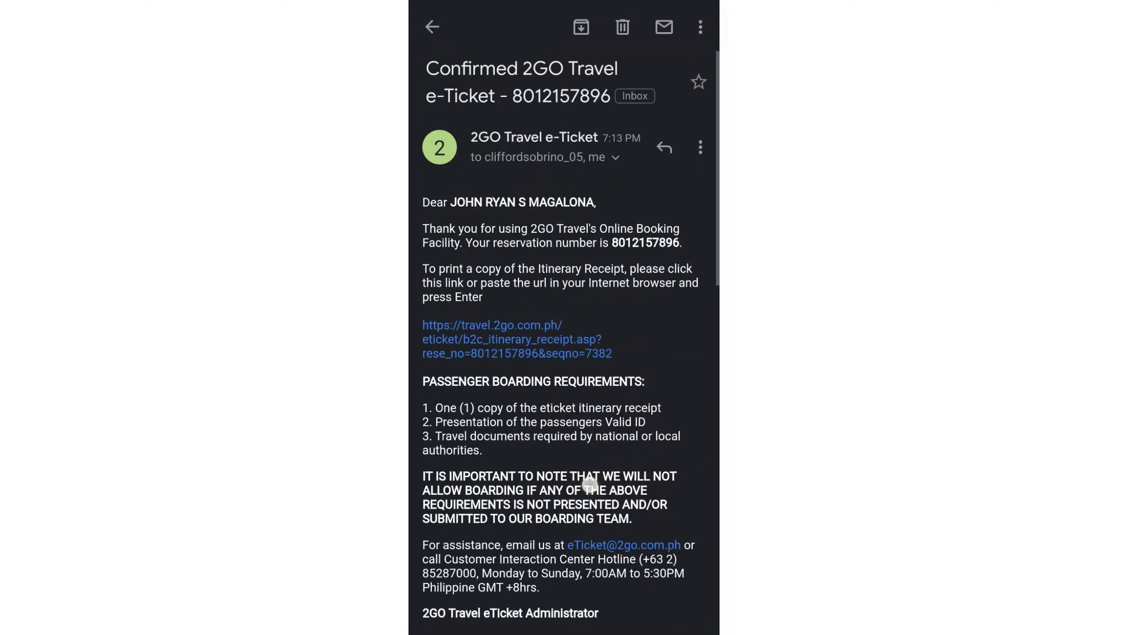
left_click_drag(565, 462, 574, 359)
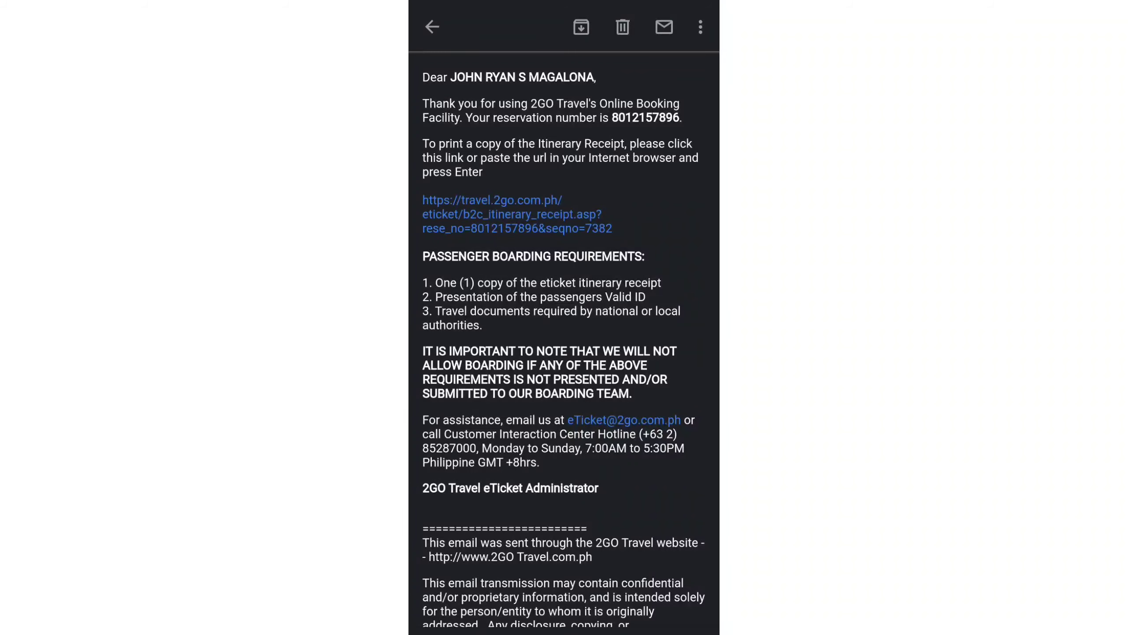
scroll(564, 338, "down", 15)
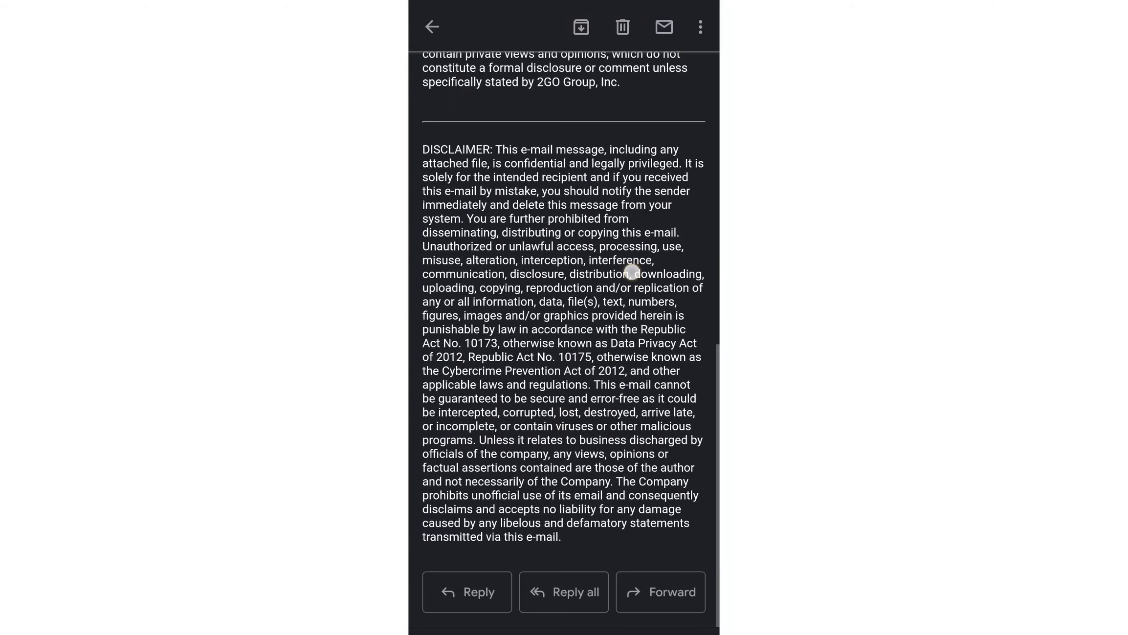
scroll(564, 338, "up", 20)
left_click(556, 350)
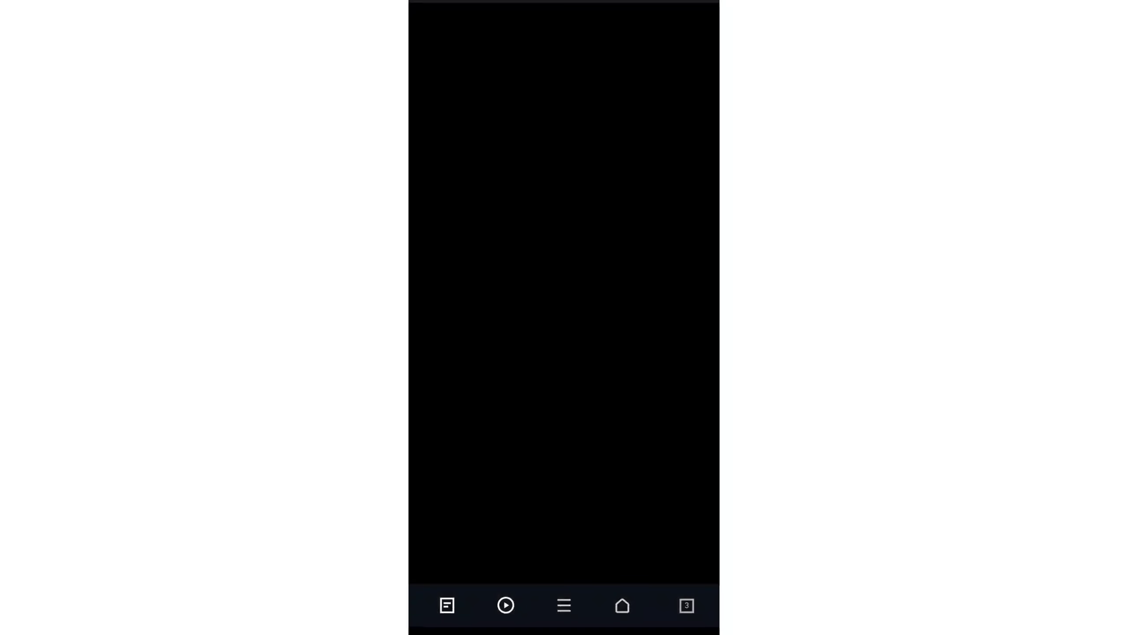